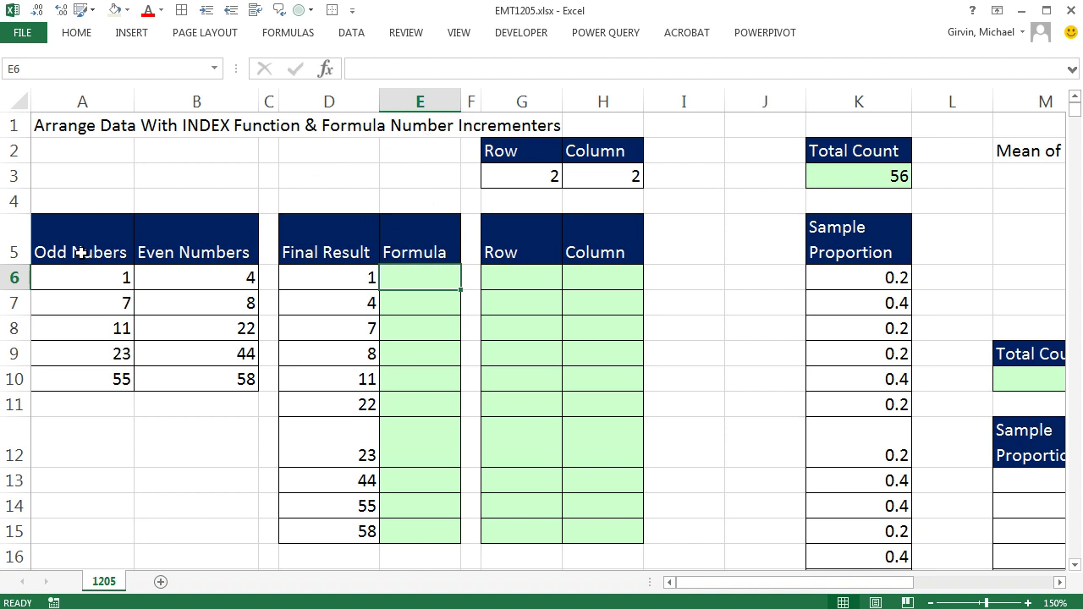
- Compare the odd and even number columns in A5:B10 with the order of the first Final Result values in D6:D9
{"action": "left_click_drag", "start_coordinate": [81, 252], "coordinate": [214, 379]}
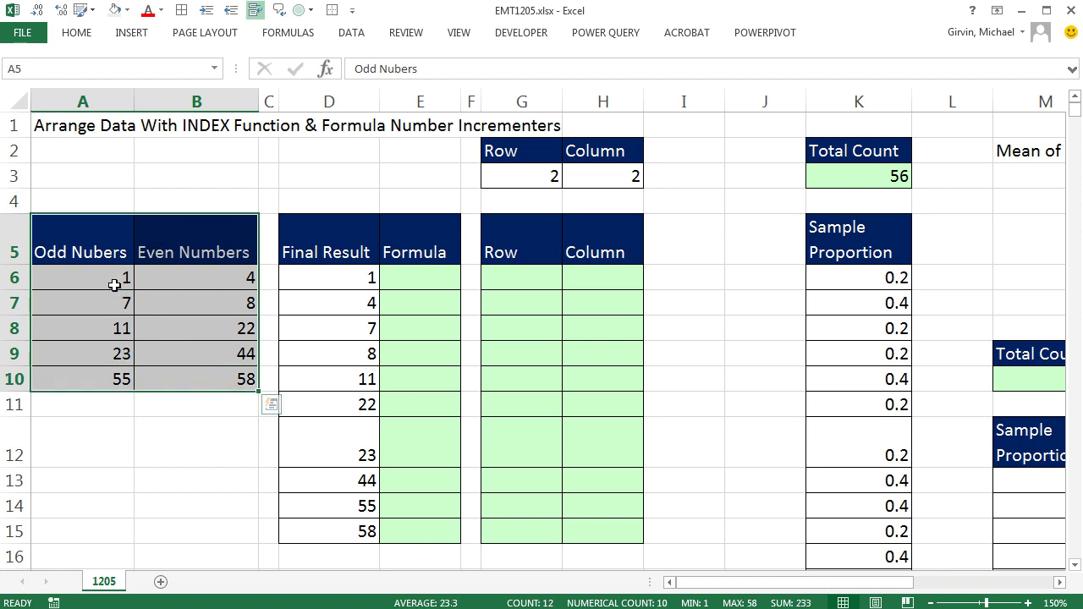
{"action": "left_click", "coordinate": [115, 285]}
{"action": "left_click", "coordinate": [310, 276]}
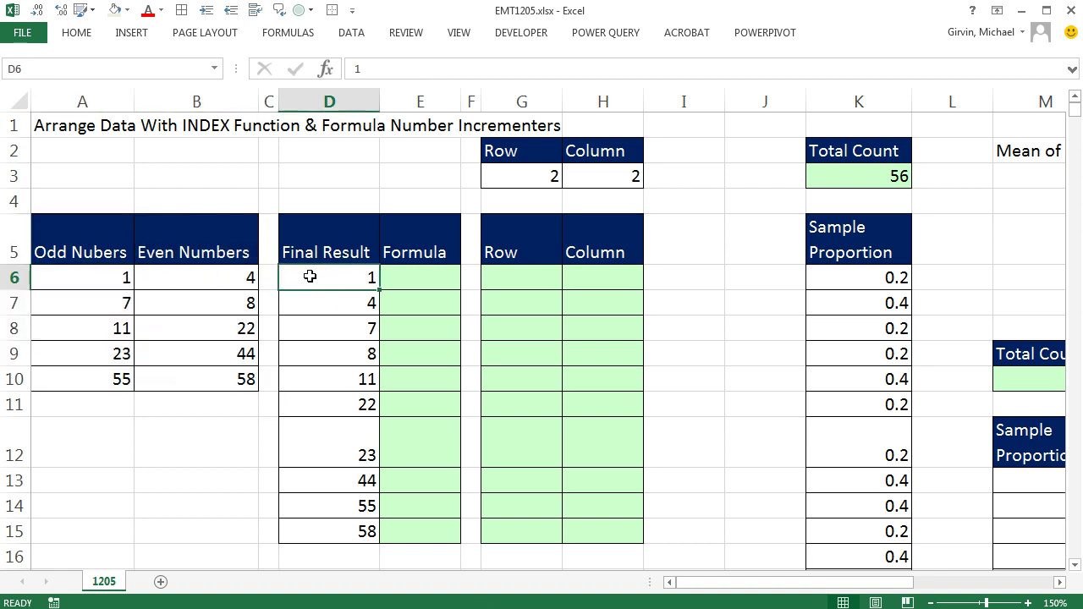
{"action": "left_click", "coordinate": [219, 271]}
{"action": "left_click", "coordinate": [329, 303]}
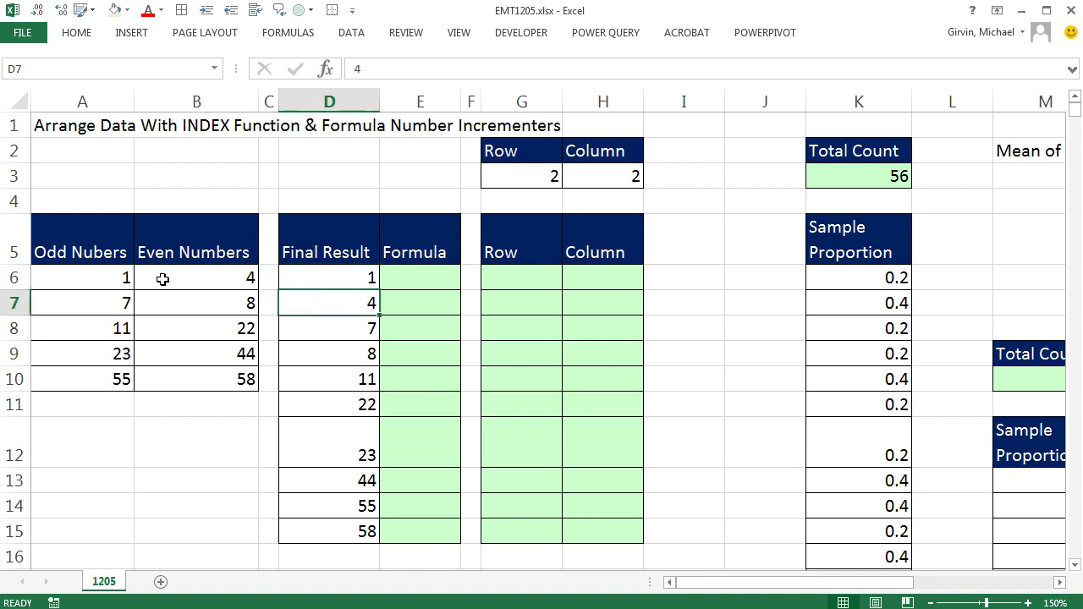
{"action": "left_click", "coordinate": [86, 303]}
{"action": "left_click", "coordinate": [338, 328]}
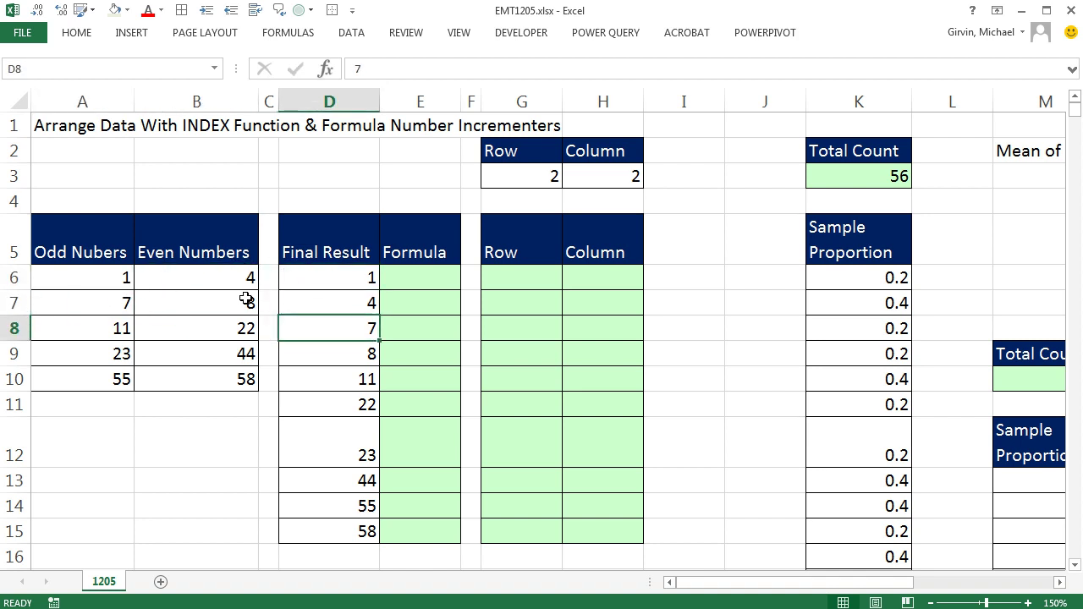
{"action": "left_click", "coordinate": [227, 302]}
{"action": "left_click", "coordinate": [342, 350]}
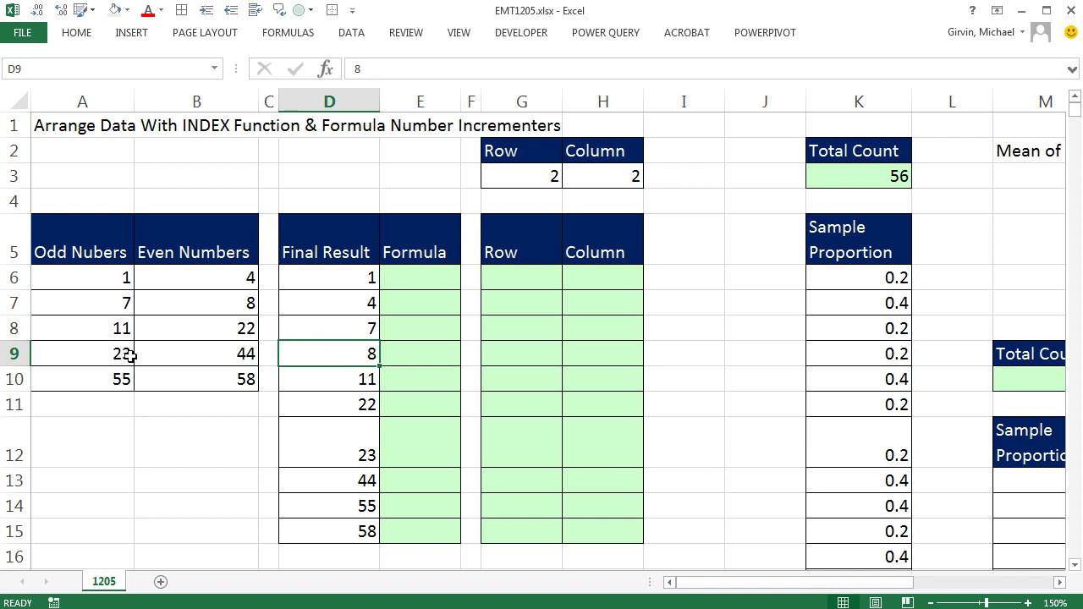
- Examine the two Sample Proportion lists in columns K and M and the Sample 1, Sample 2 and Diff table
{"action": "left_click_drag", "start_coordinate": [784, 587], "coordinate": [924, 587]}
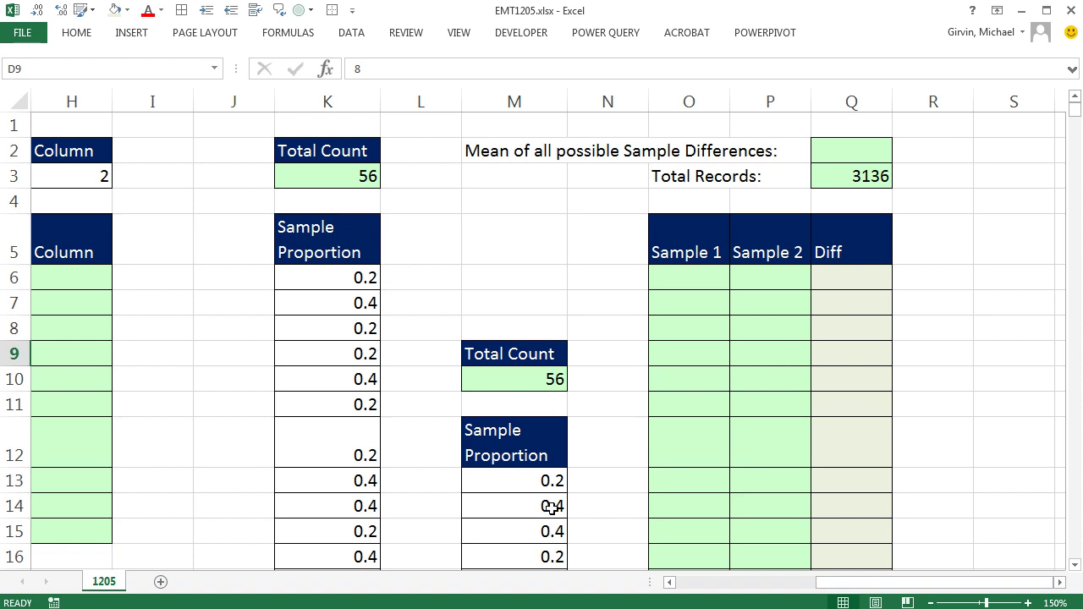
{"action": "left_click", "coordinate": [336, 277]}
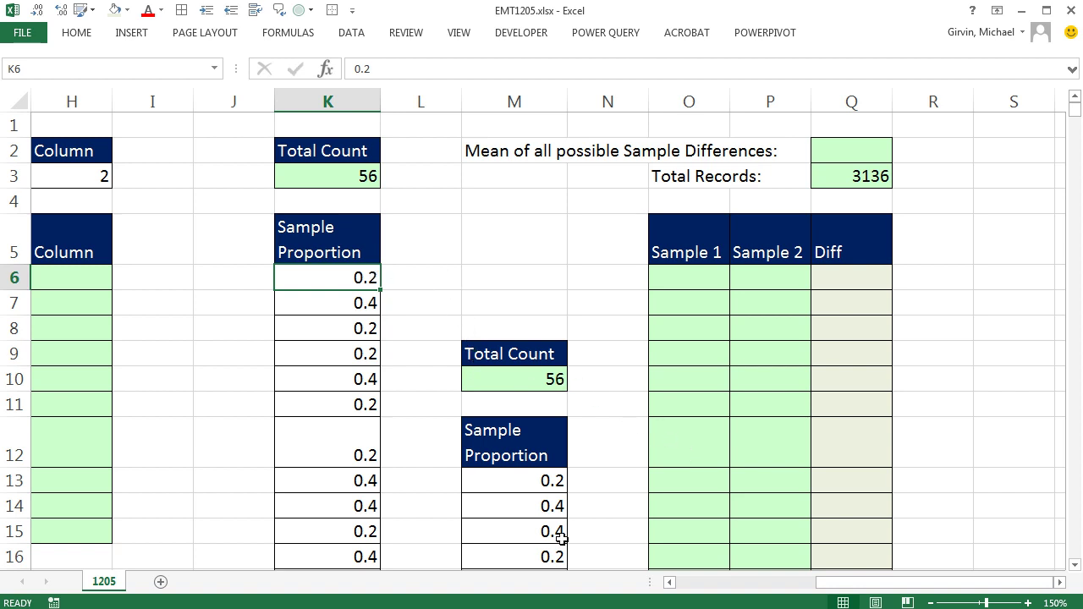
{"action": "left_click", "coordinate": [296, 310]}
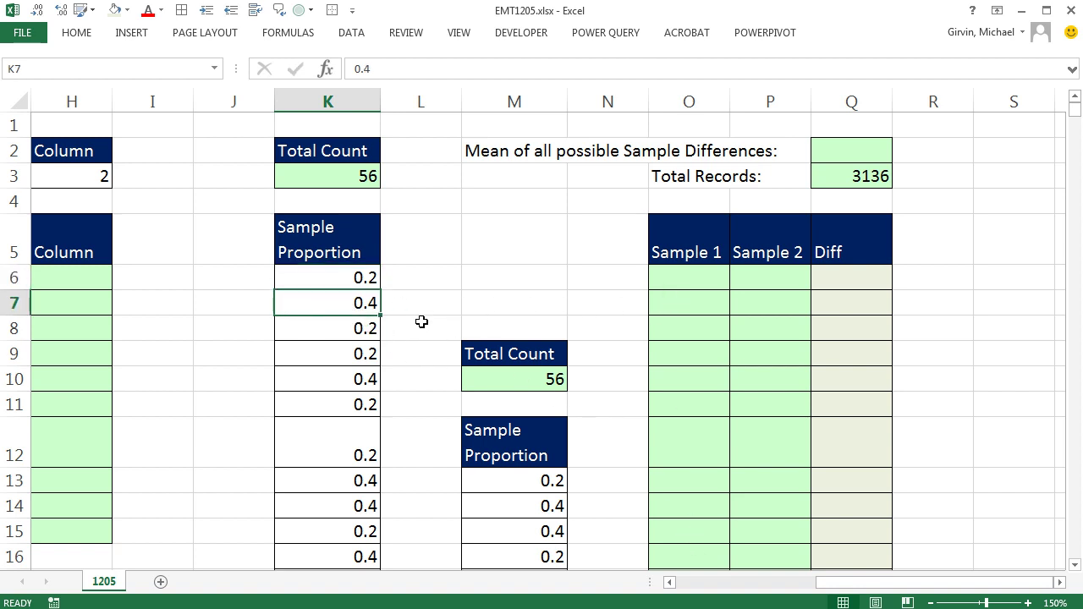
{"action": "left_click", "coordinate": [507, 491]}
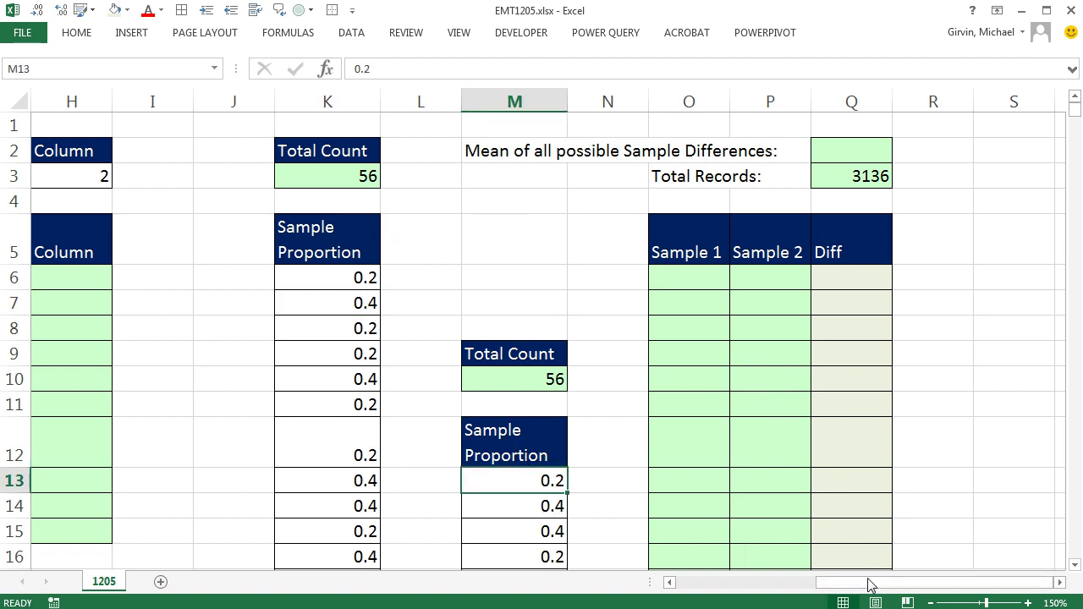
{"action": "left_click_drag", "start_coordinate": [840, 585], "coordinate": [701, 589]}
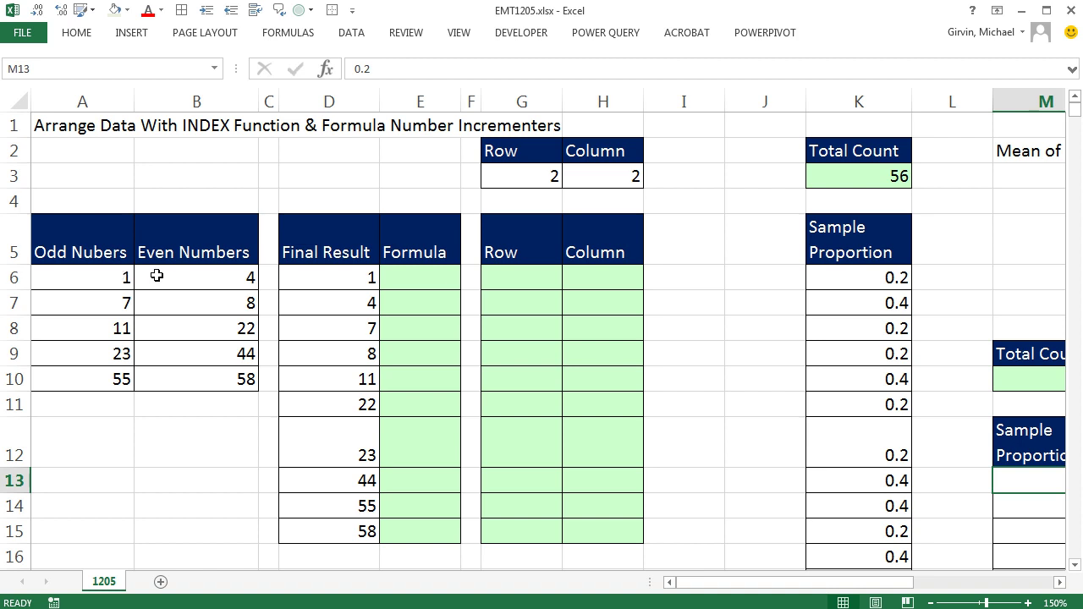
{"action": "left_click_drag", "start_coordinate": [102, 279], "coordinate": [208, 368]}
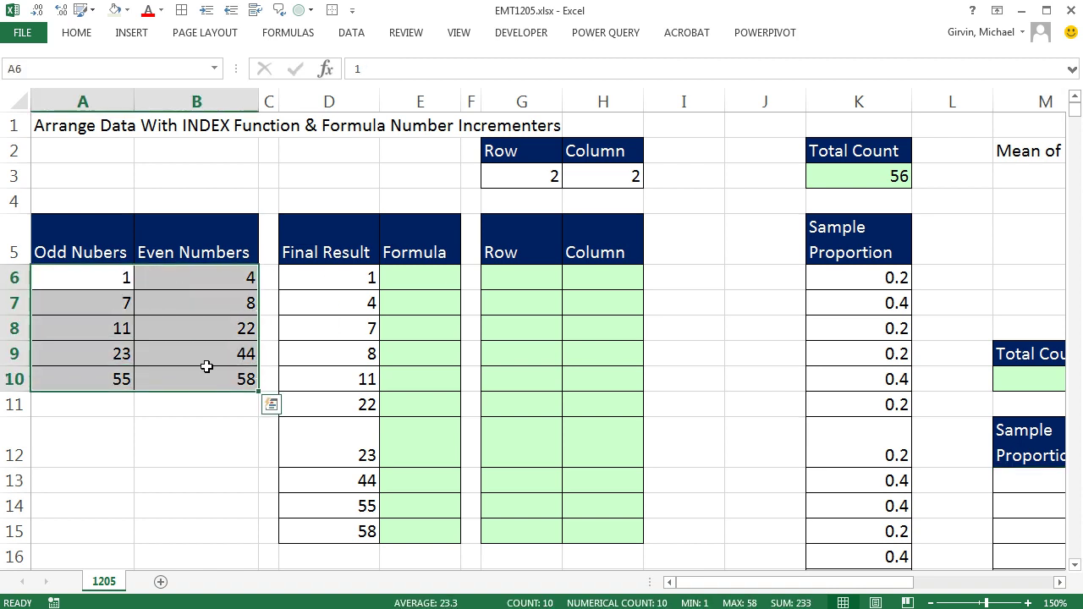
{"action": "left_click", "coordinate": [419, 279]}
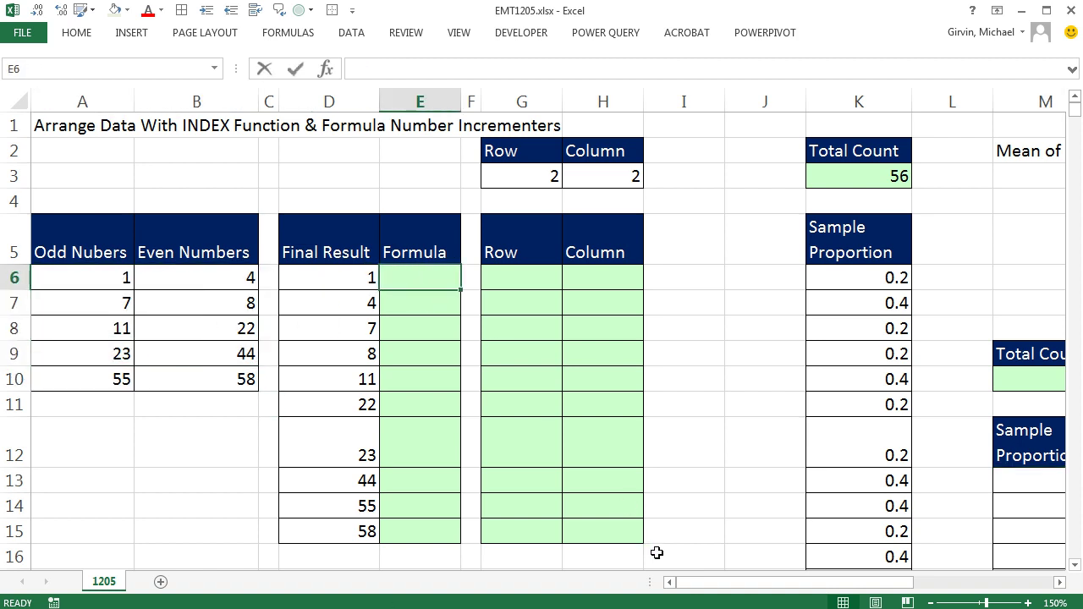
{"action": "type", "text": "=index("}
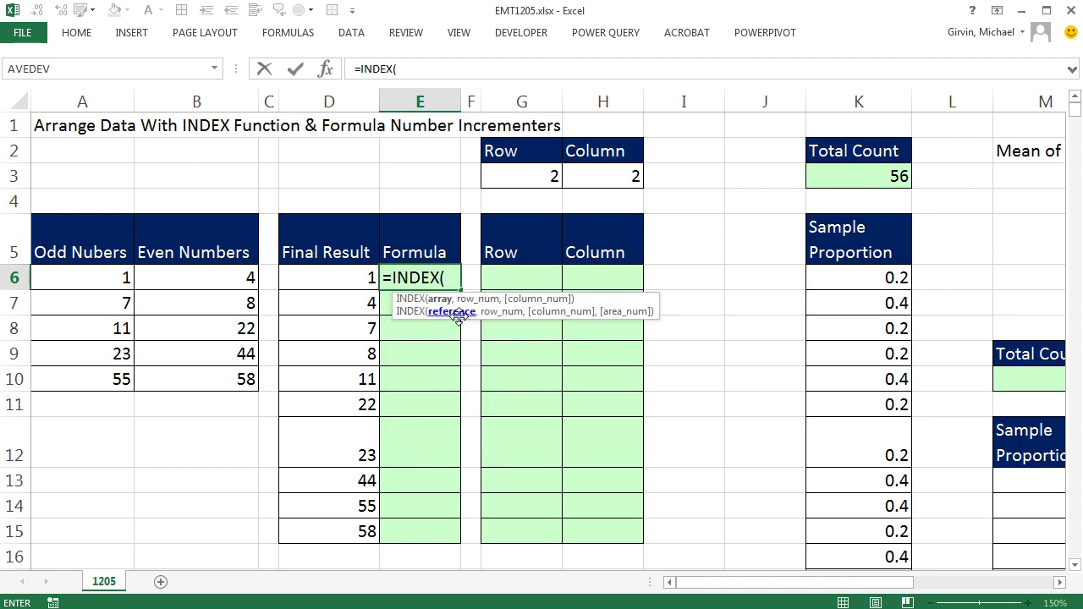
{"action": "type", "text": ","}
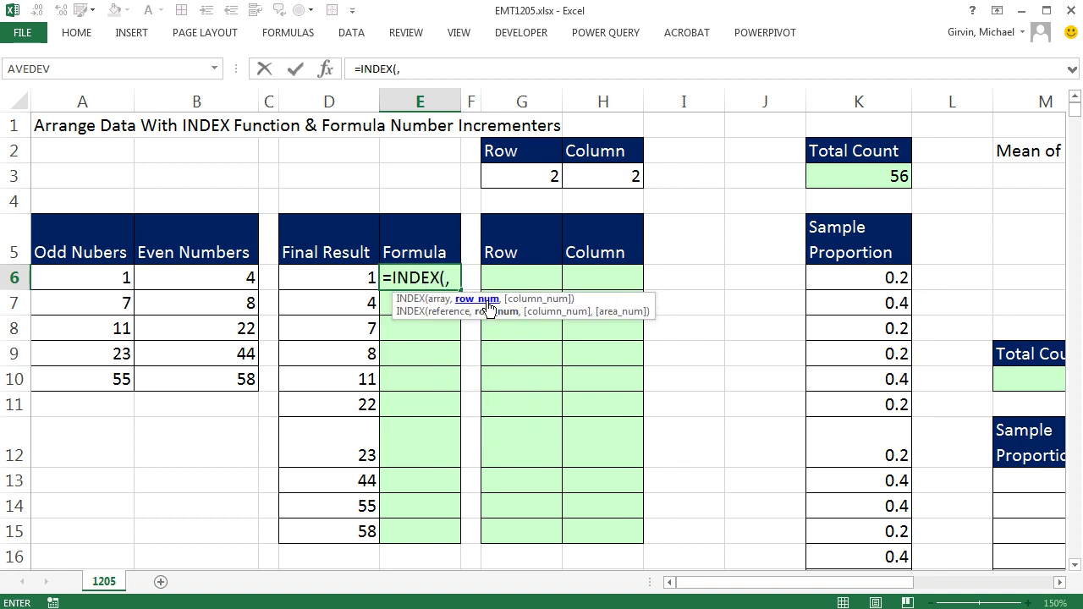
{"action": "type", "text": ","}
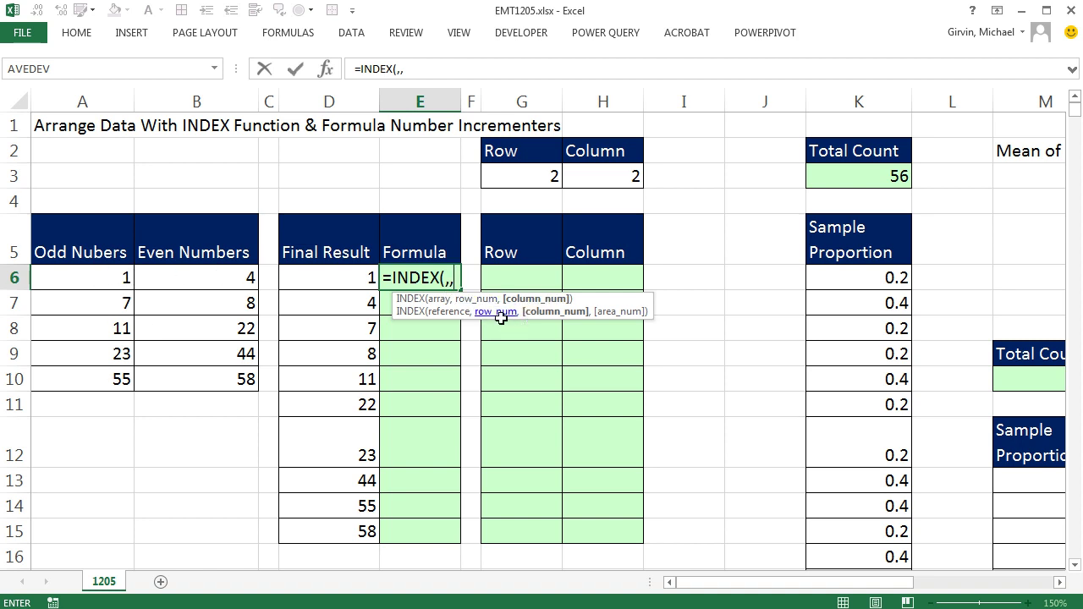
{"action": "key", "text": "Escape"}
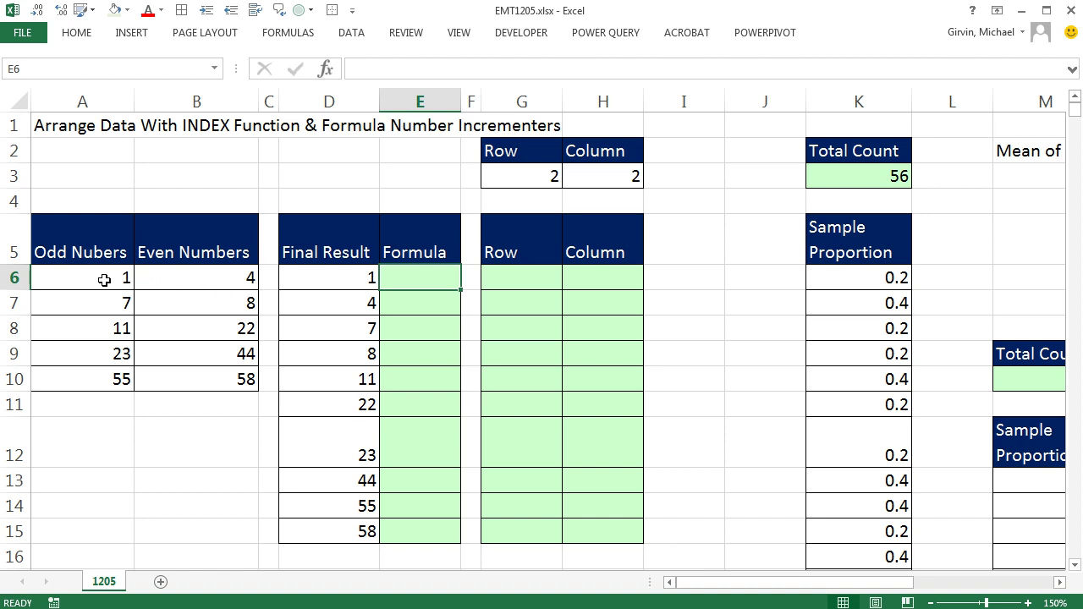
- Enter row number 1 in both G6 and G7 for the first pair of odd and even numbers
{"action": "left_click", "coordinate": [104, 280]}
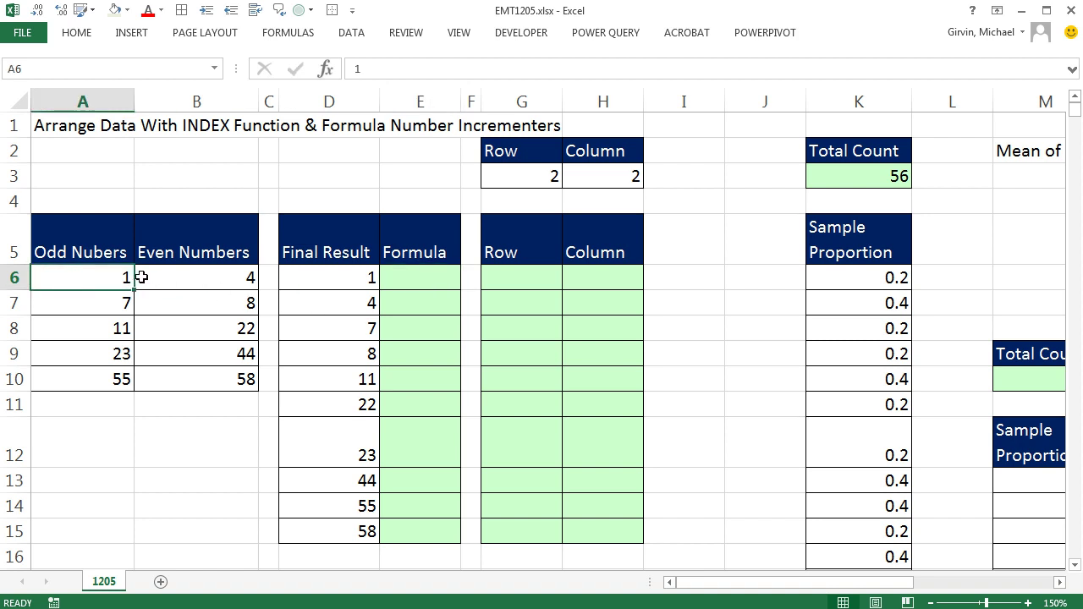
{"action": "left_click", "coordinate": [201, 276]}
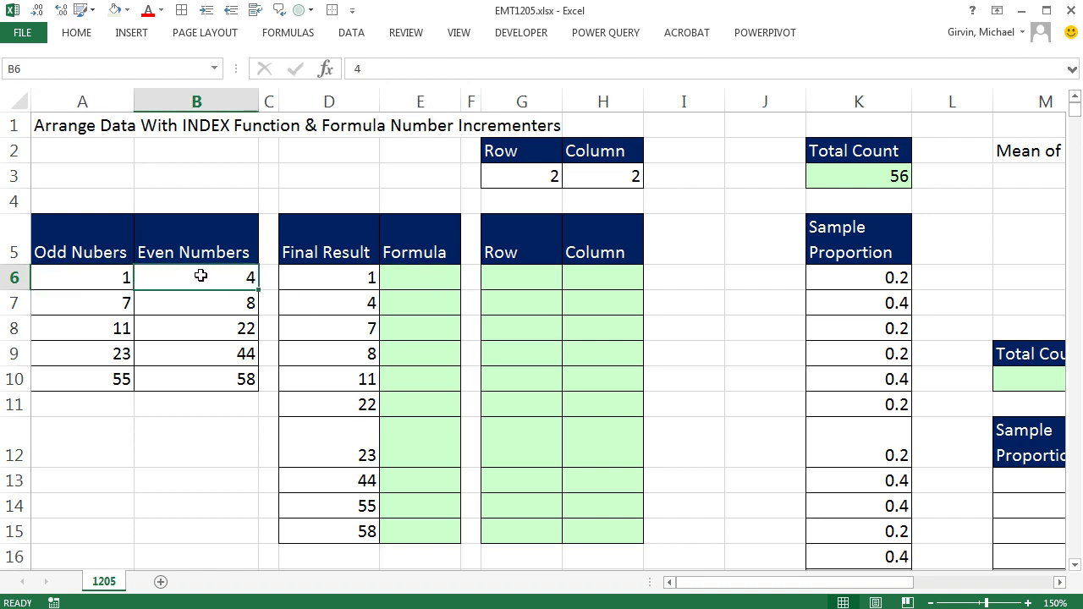
{"action": "left_click", "coordinate": [516, 274]}
{"action": "type", "text": "1"}
{"action": "key", "text": "Return"}
{"action": "type", "text": "1"}
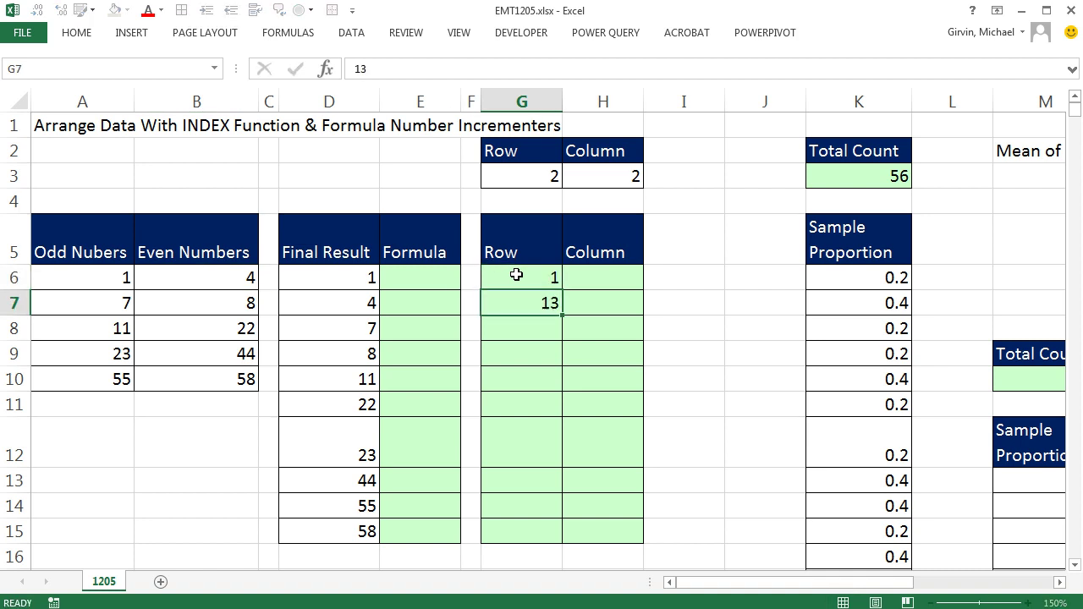
{"action": "key", "text": "Return"}
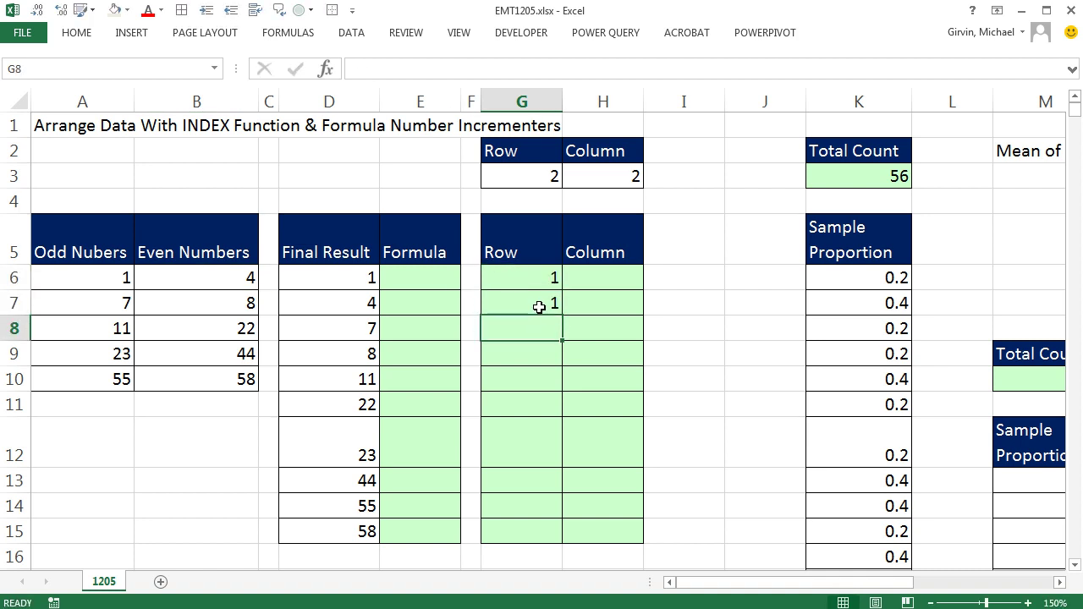
- Enter row number 2 in both G8 and G9 for the second pair of odd and even numbers
{"action": "left_click", "coordinate": [343, 331]}
{"action": "left_click", "coordinate": [345, 357]}
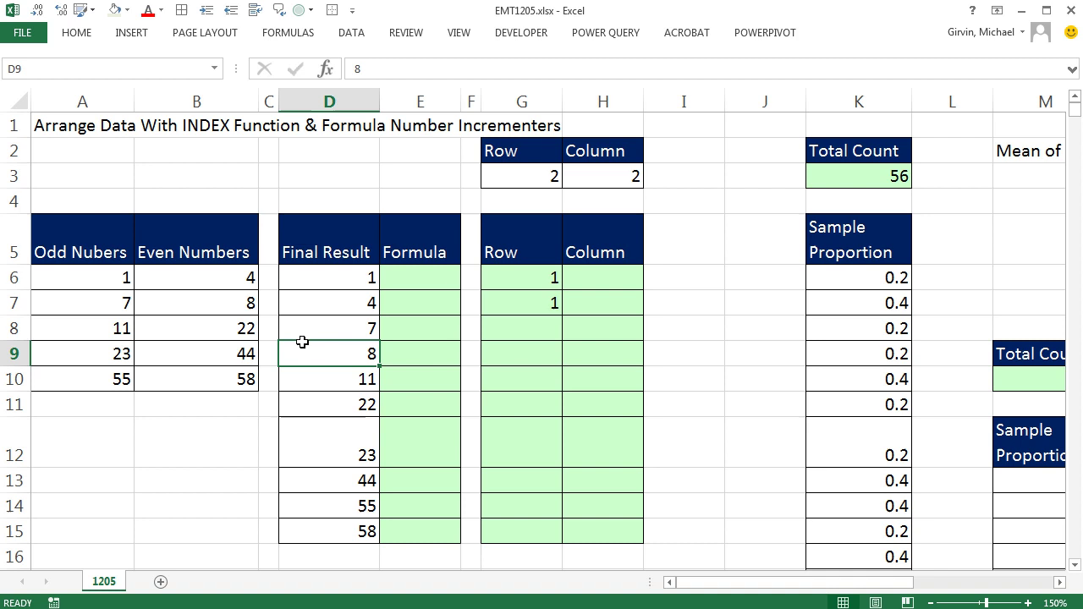
{"action": "left_click", "coordinate": [98, 302]}
{"action": "left_click", "coordinate": [185, 303]}
{"action": "left_click", "coordinate": [525, 329]}
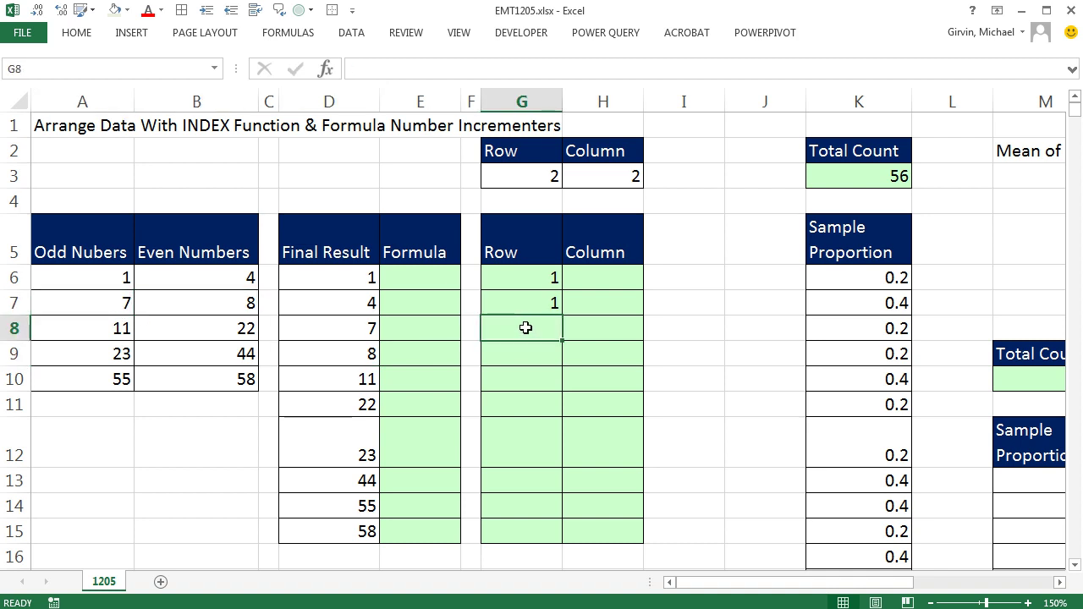
{"action": "type", "text": "2"}
{"action": "key", "text": "Return"}
{"action": "type", "text": "2"}
{"action": "key", "text": "Return"}
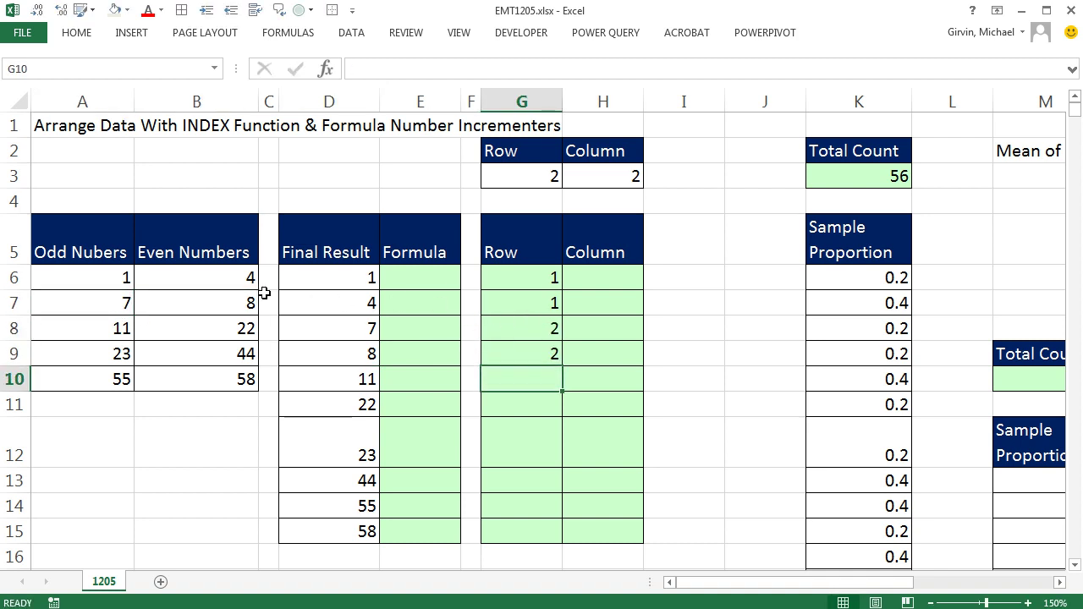
- Enter column numbers 1 and 2 in H6 and H7 for the first pair of odd and even numbers
{"action": "left_click_drag", "start_coordinate": [62, 286], "coordinate": [193, 278]}
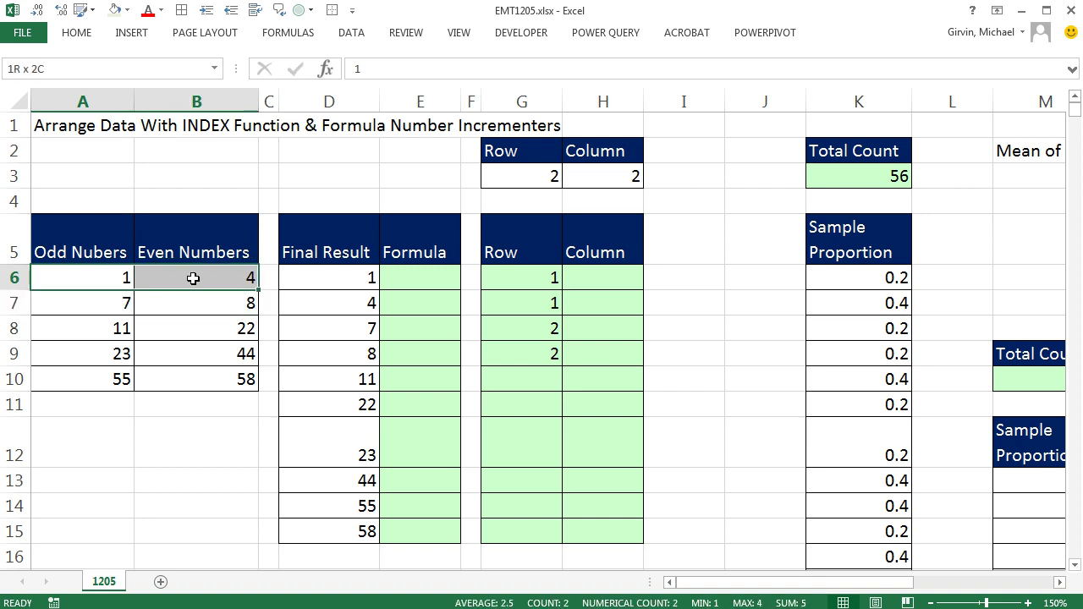
{"action": "left_click_drag", "start_coordinate": [62, 312], "coordinate": [214, 307]}
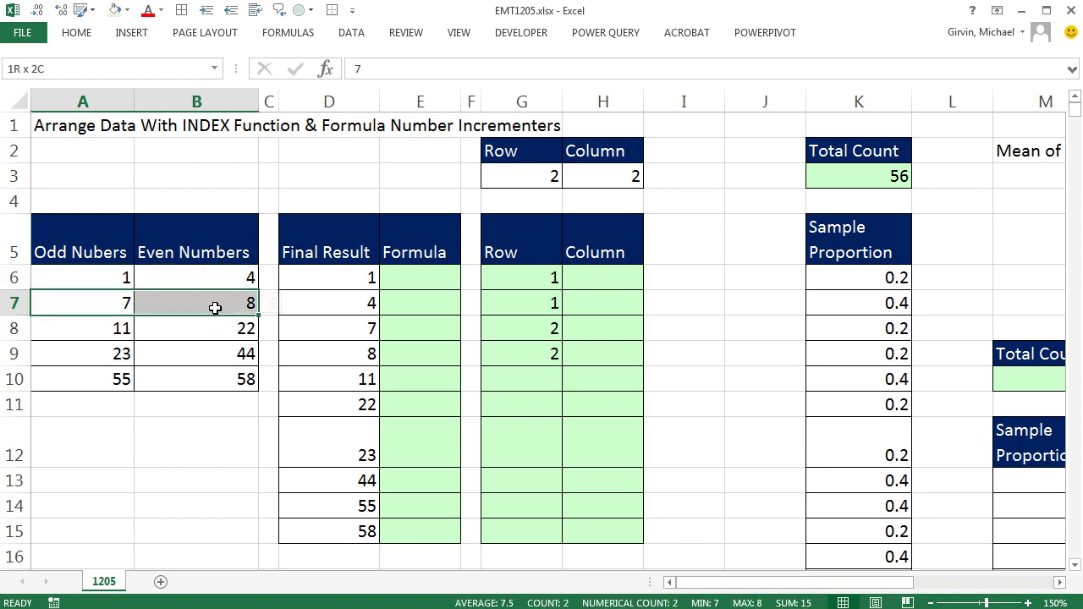
{"action": "left_click", "coordinate": [631, 275]}
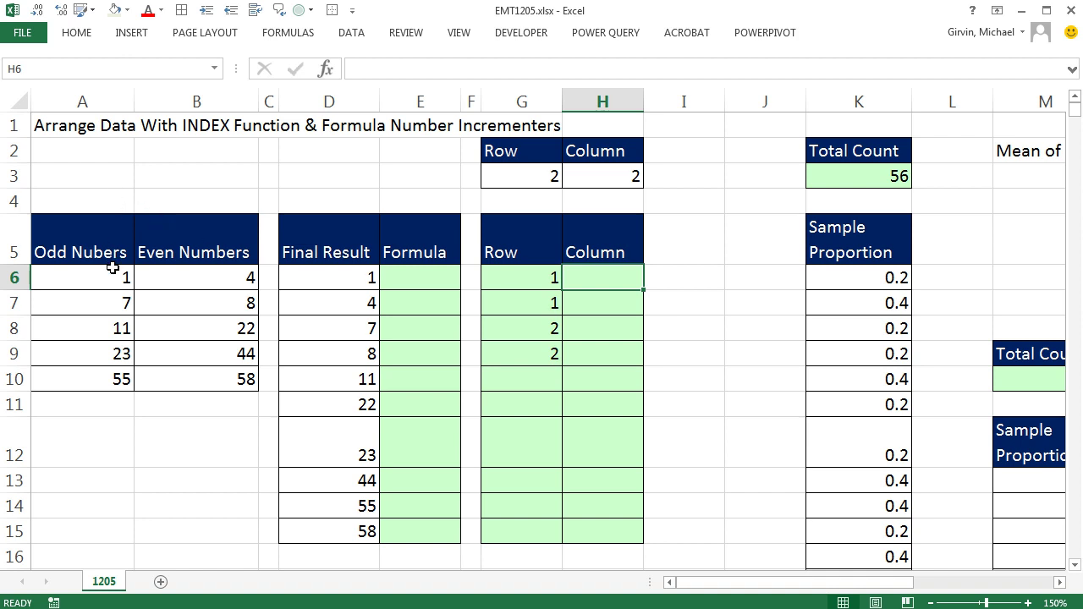
{"action": "type", "text": "1"}
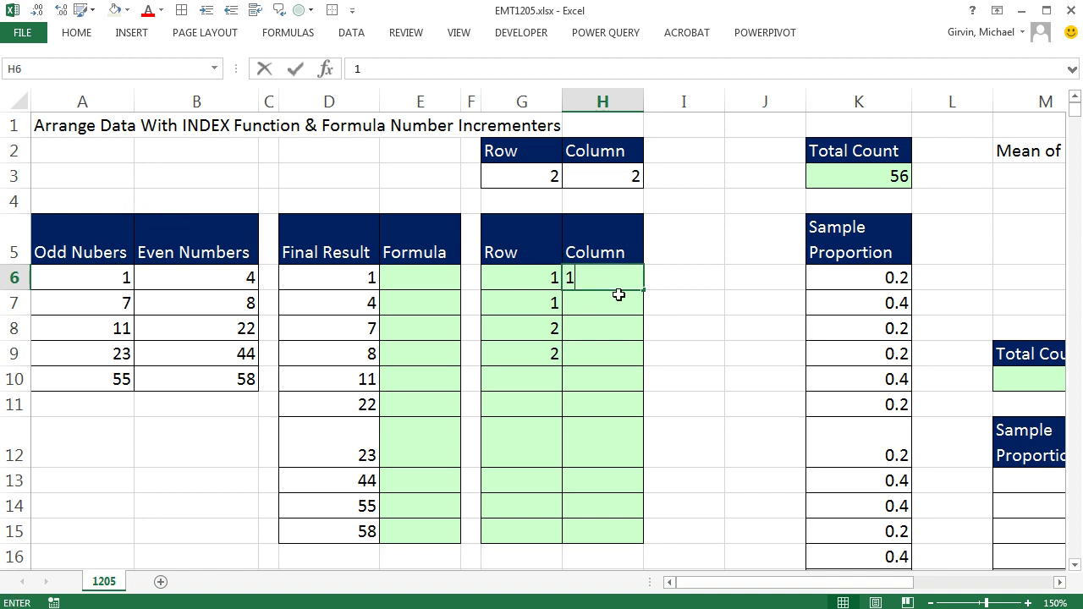
{"action": "key", "text": "Return"}
{"action": "type", "text": "2"}
{"action": "key", "text": "Return"}
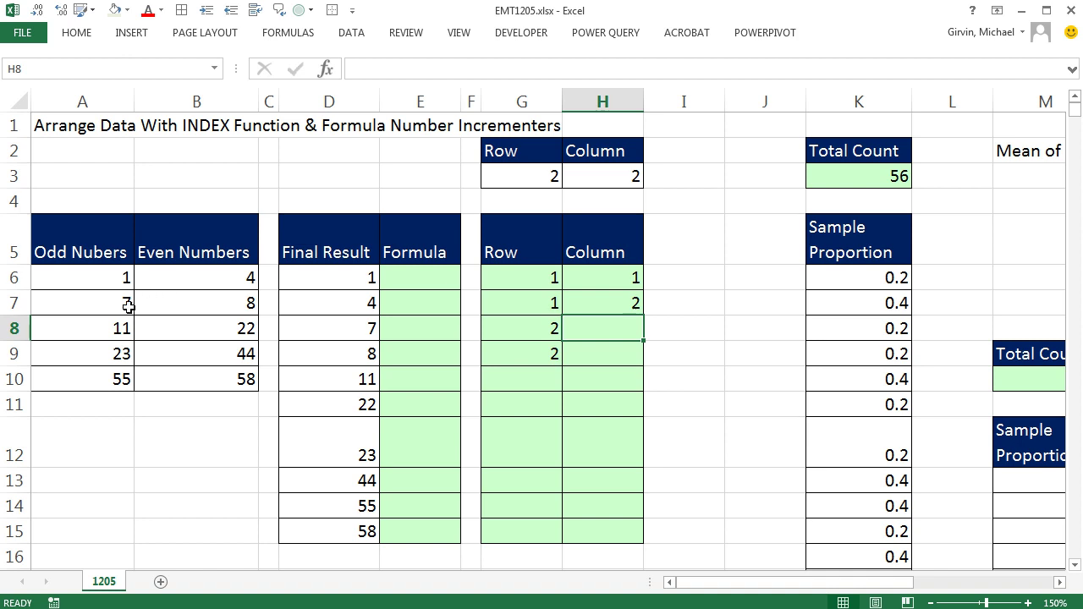
- Enter column numbers 1 and 2 in H8 and H9 for the second pair of odd and even numbers
{"action": "left_click_drag", "start_coordinate": [104, 308], "coordinate": [206, 307]}
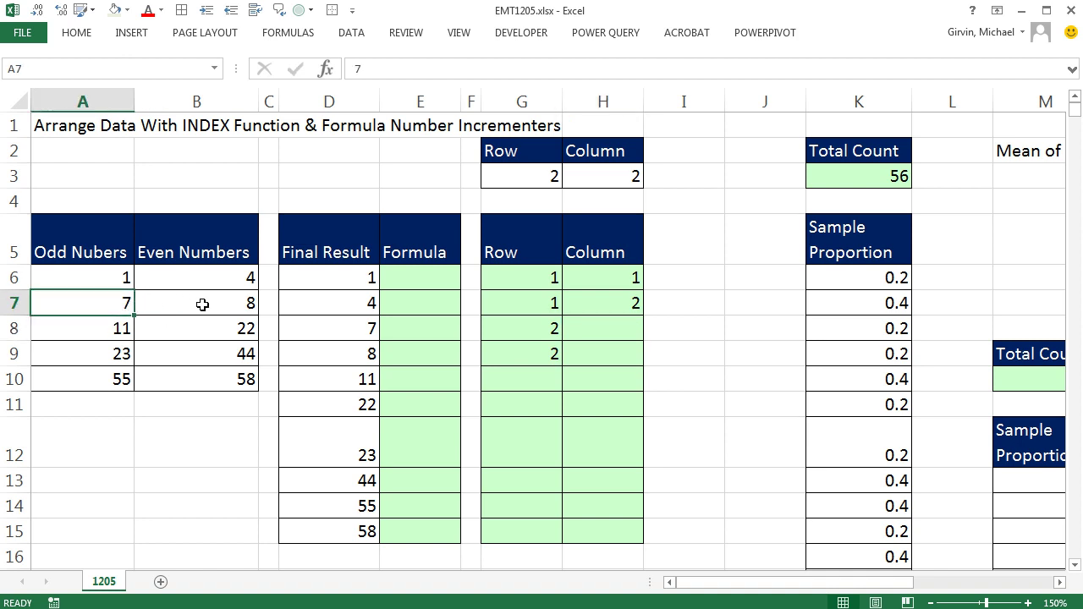
{"action": "left_click", "coordinate": [205, 307]}
{"action": "left_click", "coordinate": [619, 328]}
{"action": "type", "text": "1"}
{"action": "key", "text": "Return"}
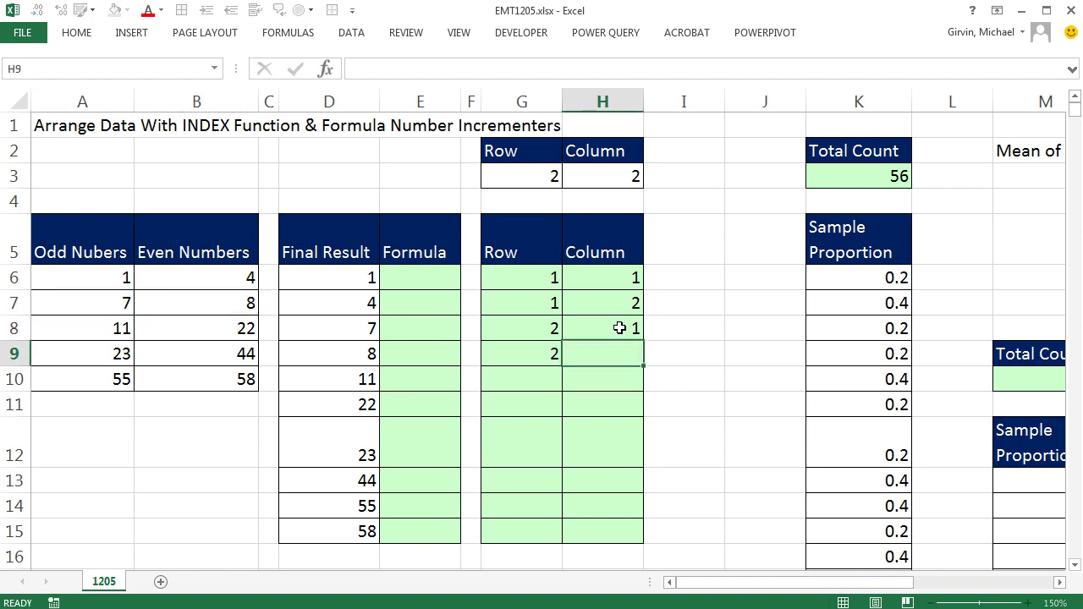
{"action": "type", "text": "2"}
{"action": "key", "text": "Return"}
- Clear the manually entered row and column numbers from G6:H9
{"action": "left_click_drag", "start_coordinate": [558, 275], "coordinate": [590, 353]}
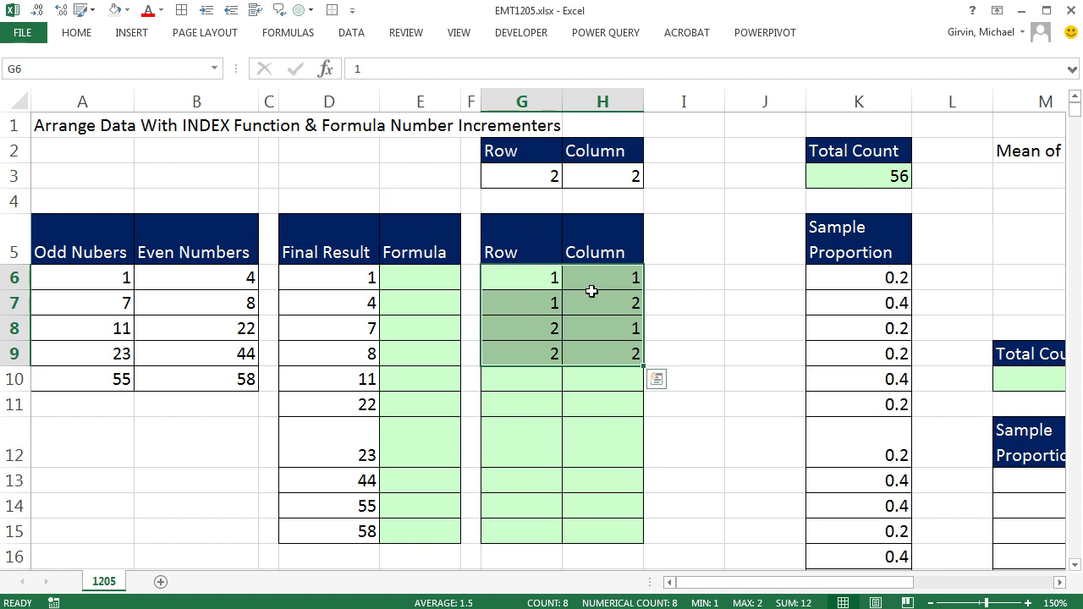
{"action": "key", "text": "Delete"}
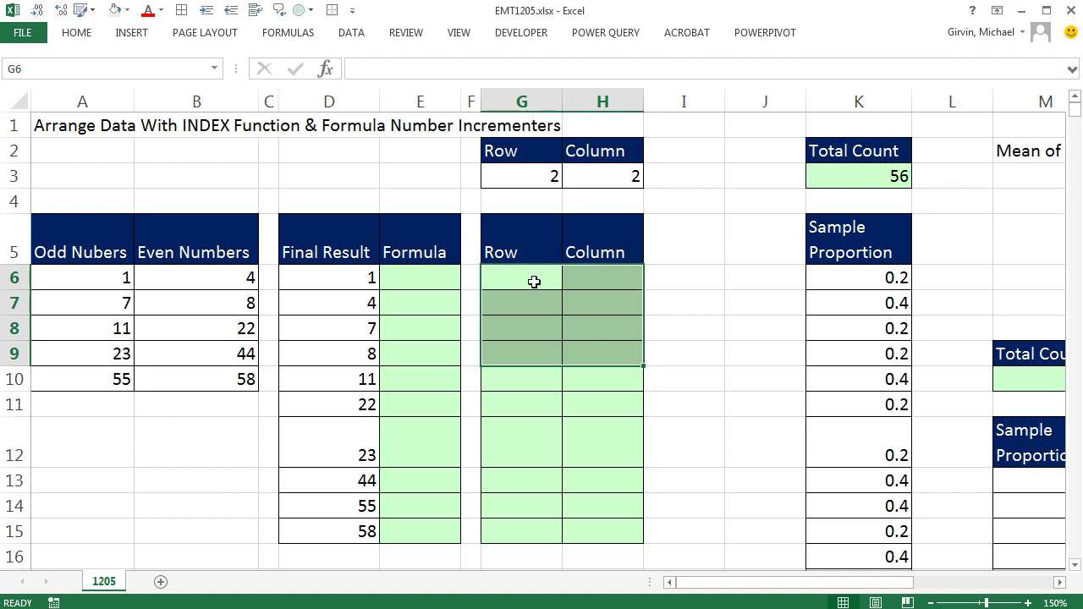
- Enter =ROWS(G$6:G6) in G6, fill it down through G15, and inspect the copied formula in G10
{"action": "left_click", "coordinate": [532, 280]}
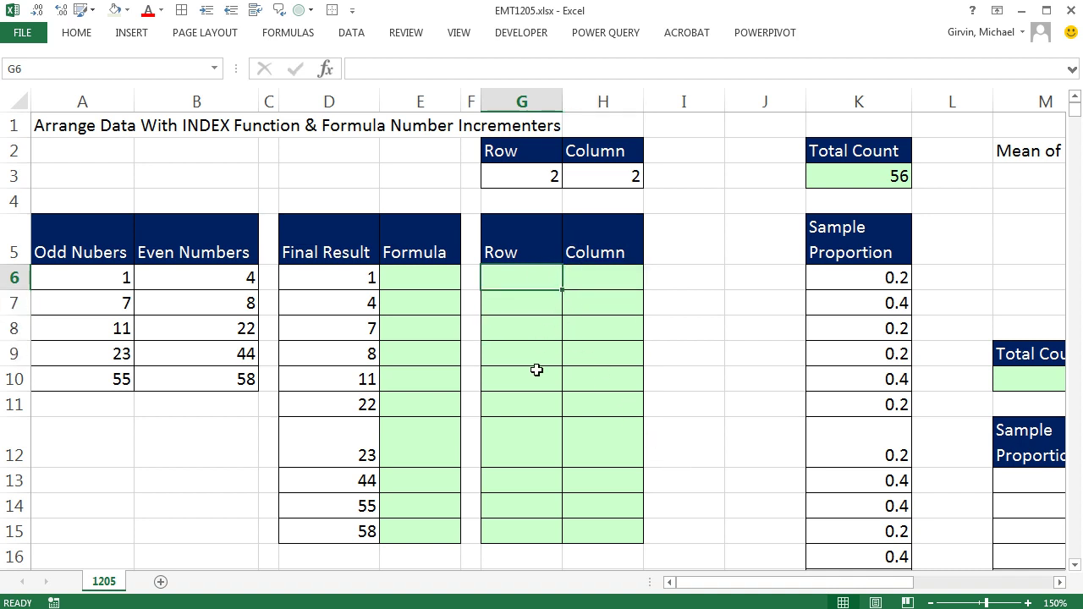
{"action": "type", "text": "=rows"}
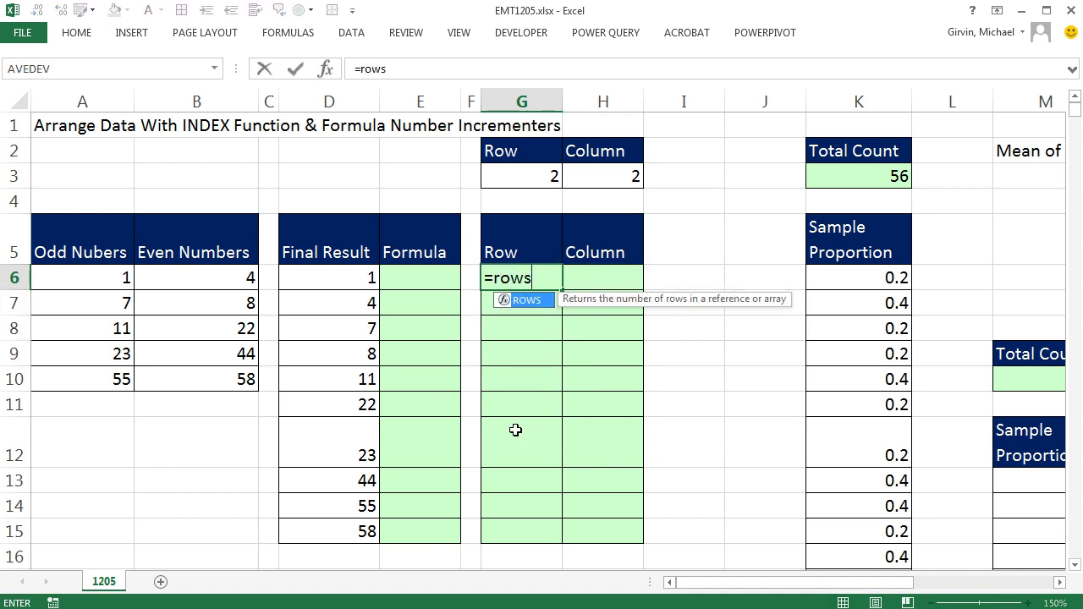
{"action": "key", "text": "Tab"}
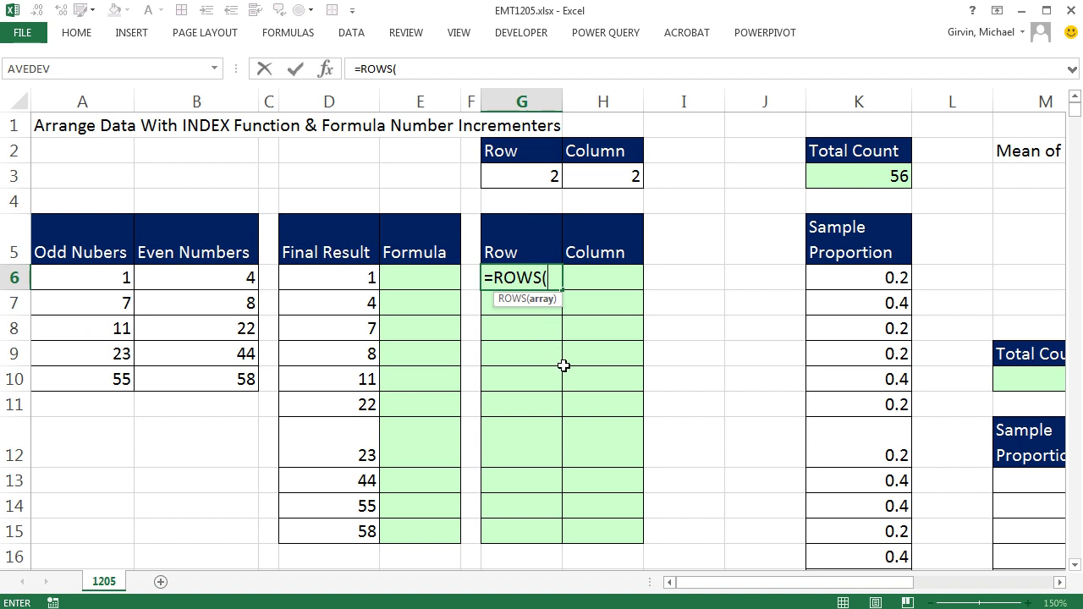
{"action": "type", "text": "G$6:G6"}
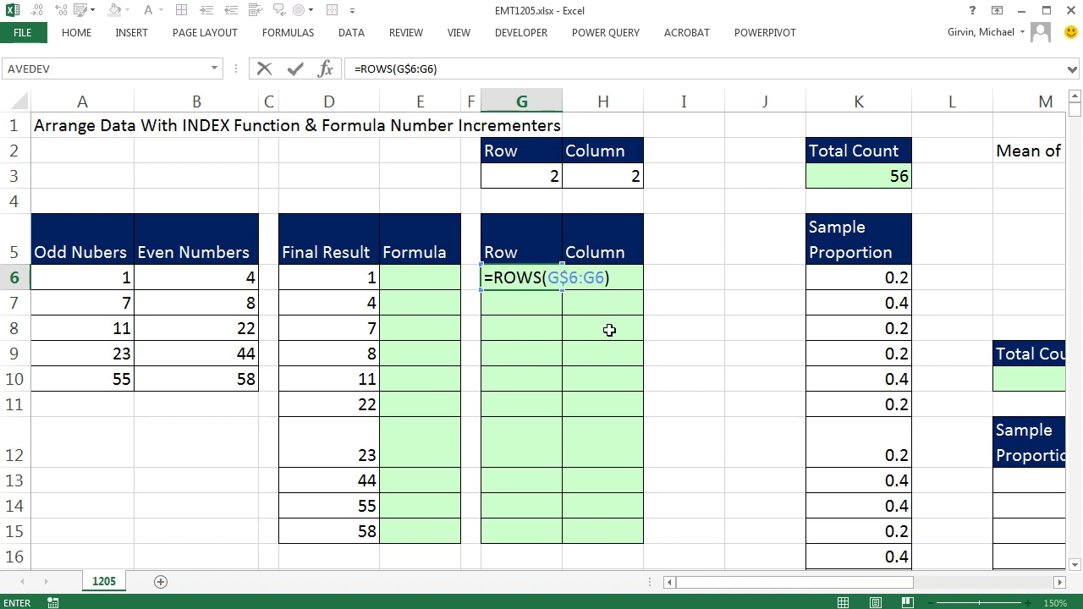
{"action": "key", "text": "ctrl+Return"}
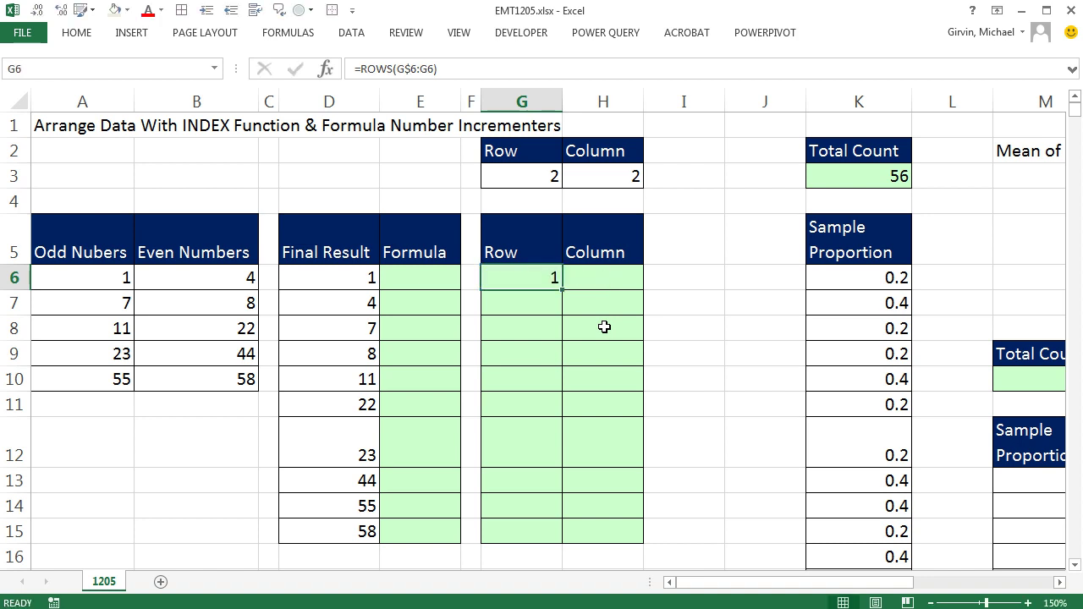
{"action": "left_click_drag", "start_coordinate": [561, 290], "coordinate": [559, 544]}
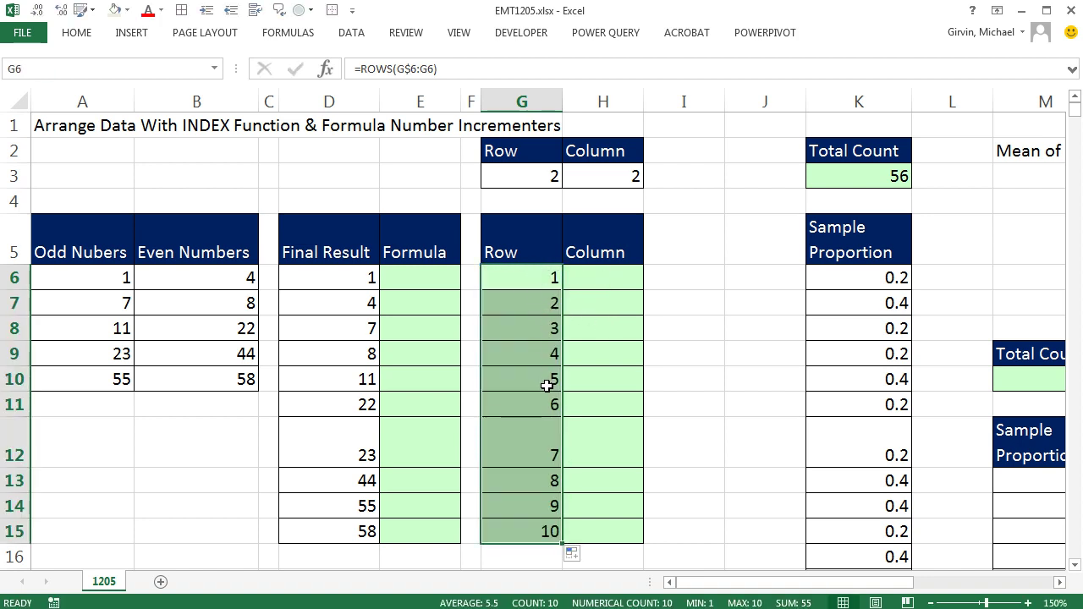
{"action": "left_click", "coordinate": [547, 385]}
{"action": "key", "text": "F2"}
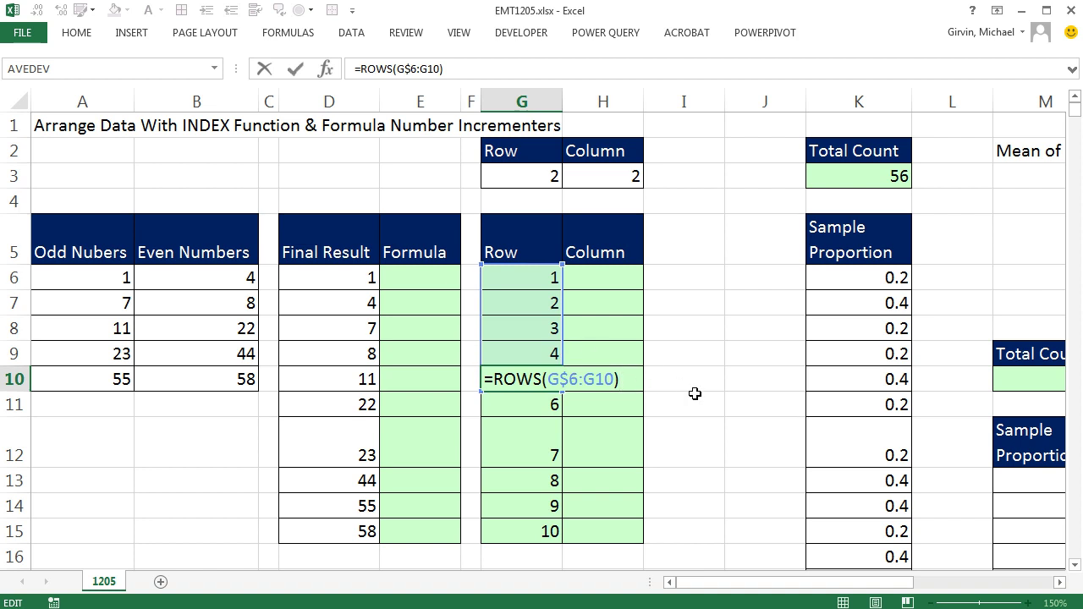
{"action": "key", "text": "Escape"}
- Subtract 1 from the ROWS count across G6:G15, making the G6 formula =ROWS(G$6:G6)-1
{"action": "left_click_drag", "start_coordinate": [514, 276], "coordinate": [531, 533]}
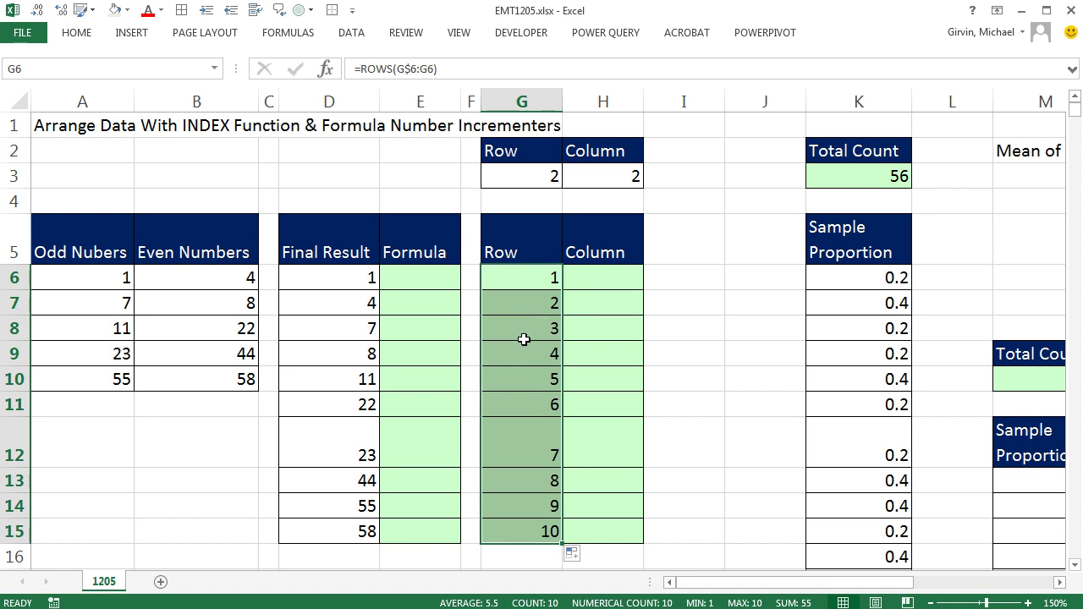
{"action": "key", "text": "F2"}
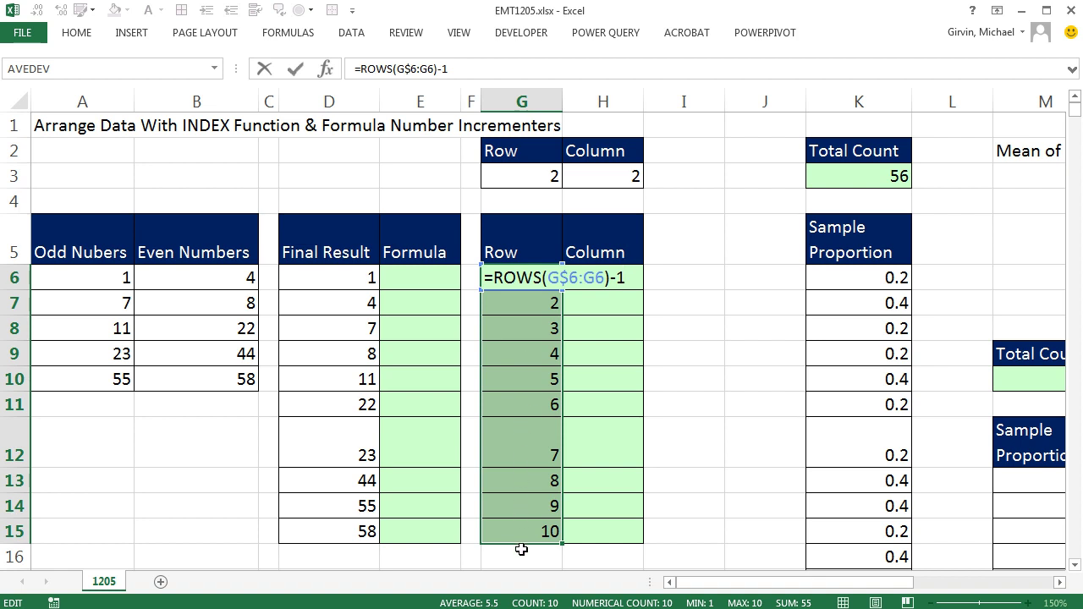
{"action": "key", "text": "ctrl+Return"}
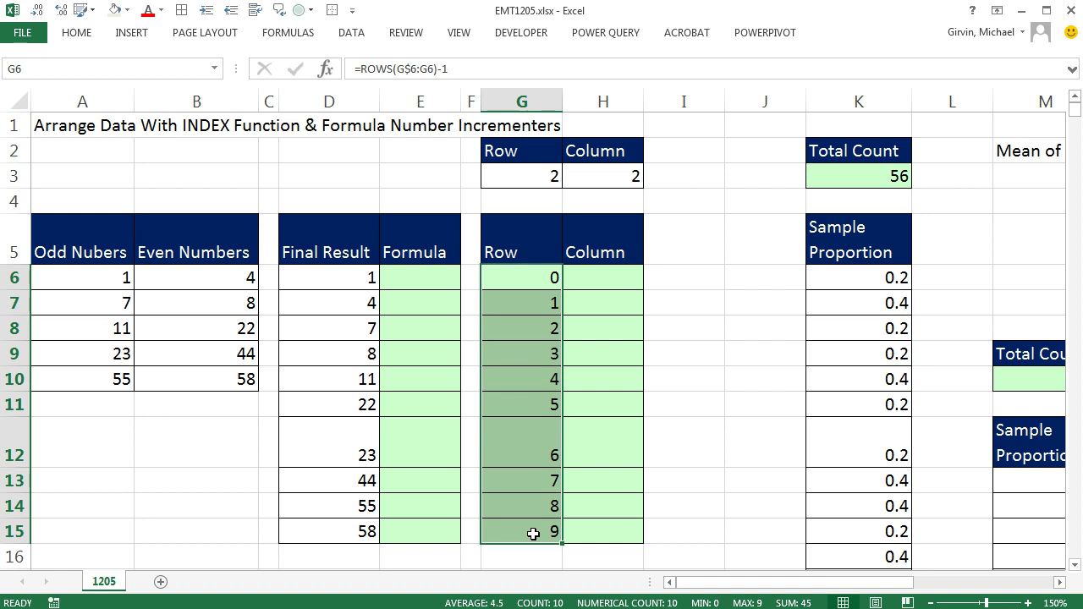
- Divide the whole expression by 2 throughout G6:G15, using =(ROWS(G$6:G6)-1)/2 in G6
{"action": "key", "text": "F2"}
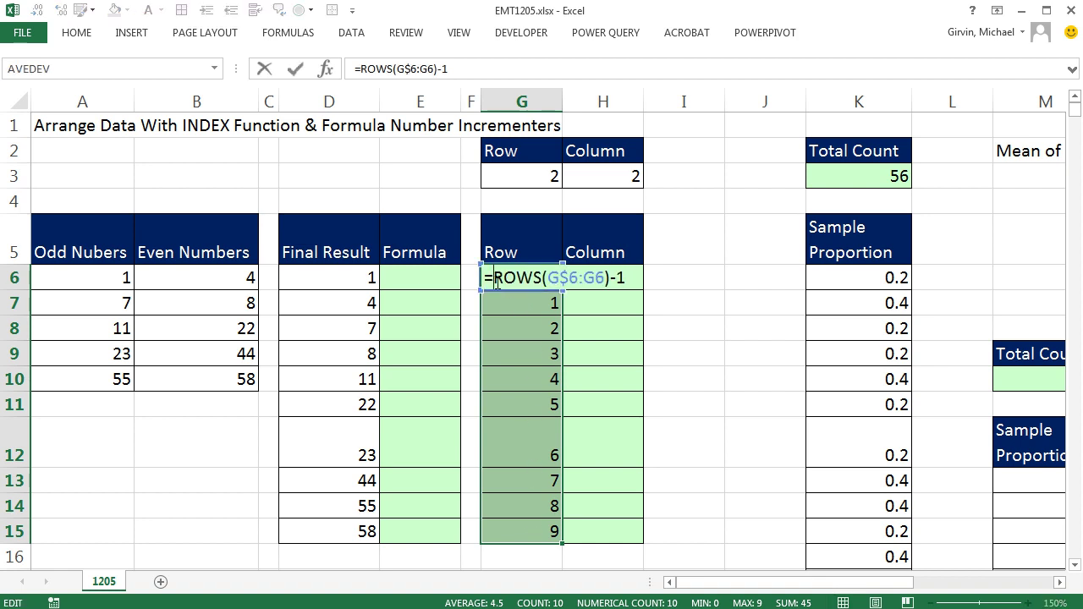
{"action": "type", "text": "("}
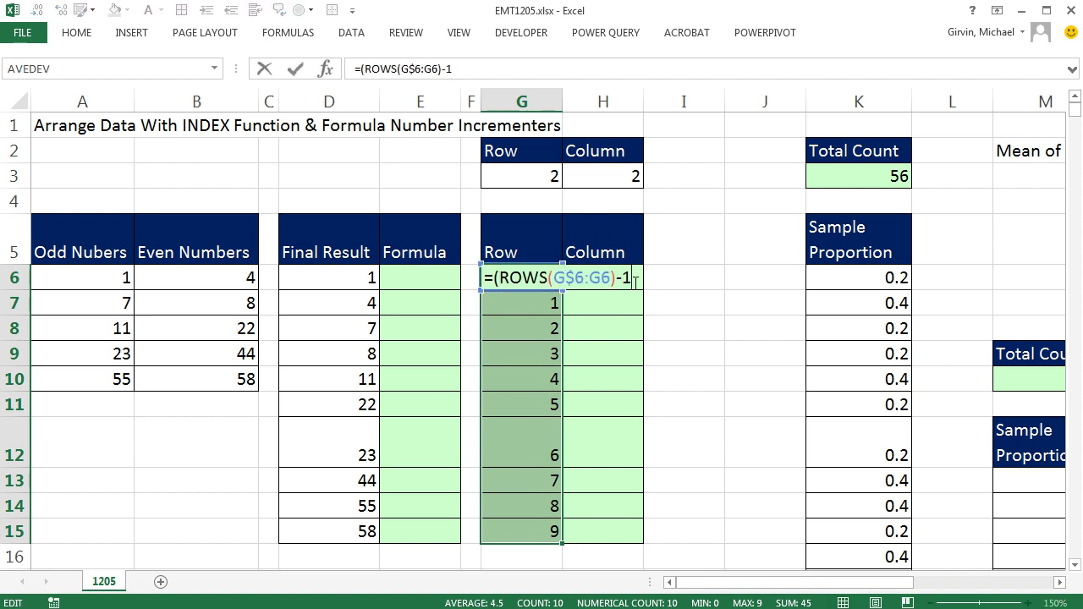
{"action": "type", "text": "/"}
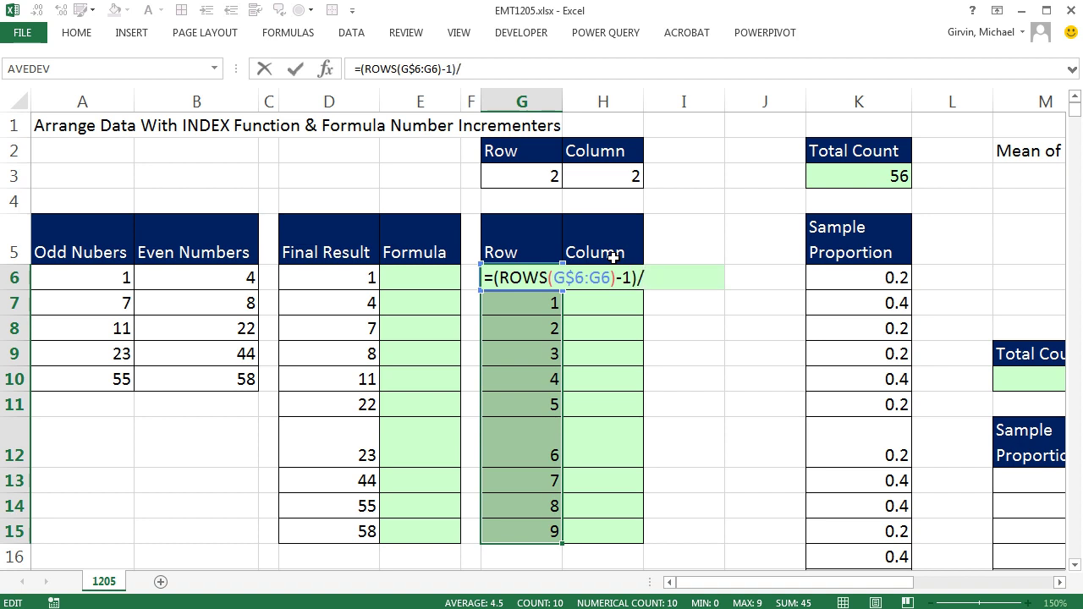
{"action": "type", "text": "2"}
{"action": "key", "text": "ctrl+Return"}
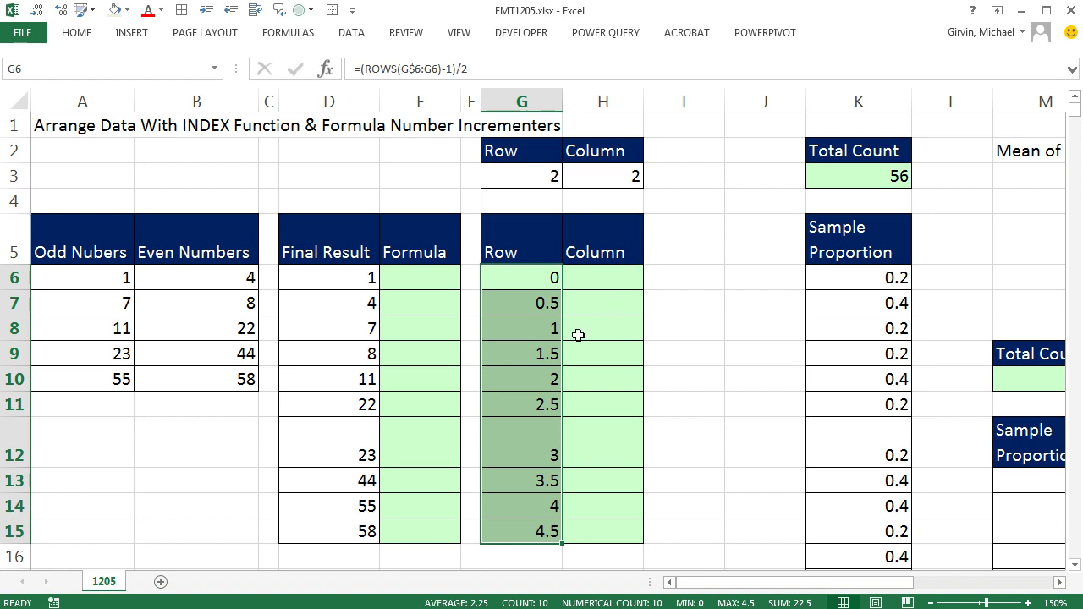
- Wrap the G6:G15 formulas in the INT function, giving =INT((ROWS(G$6:G6)-1)/2) in G6
{"action": "key", "text": "F2"}
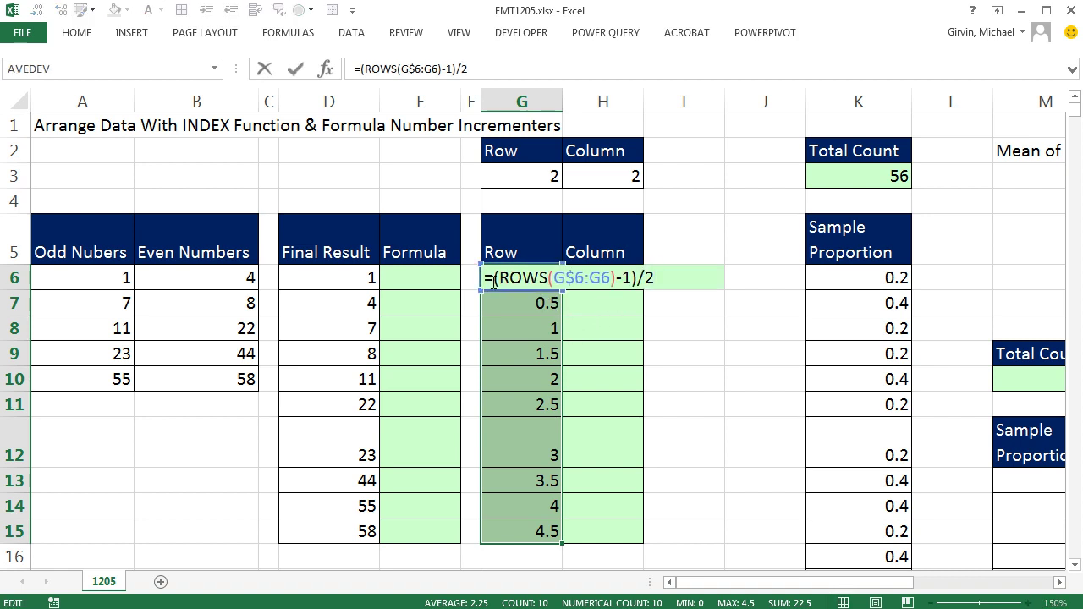
{"action": "type", "text": "int"}
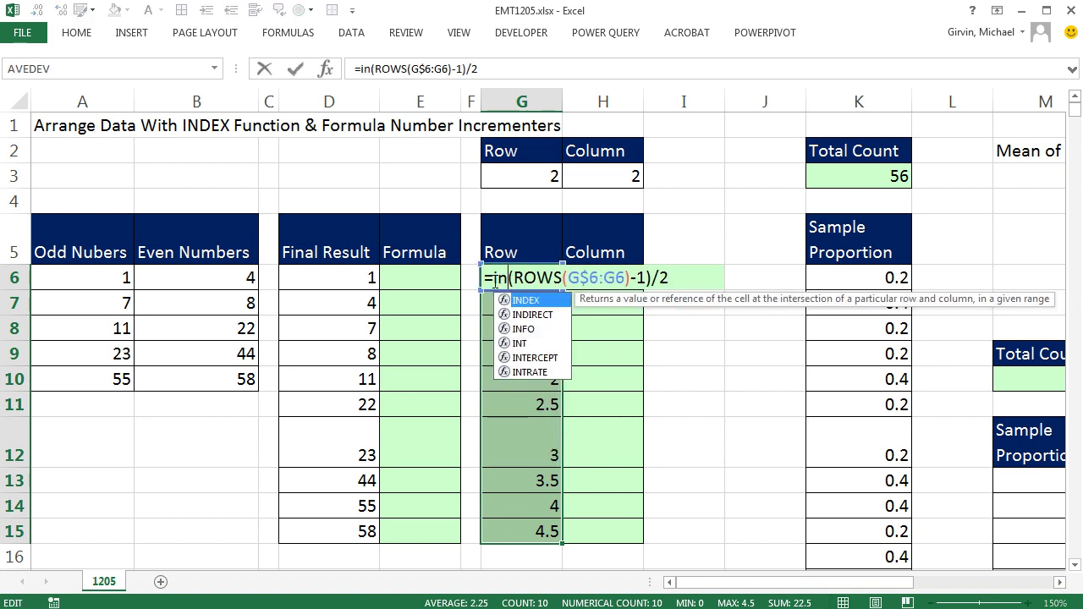
{"action": "type", "text": "("}
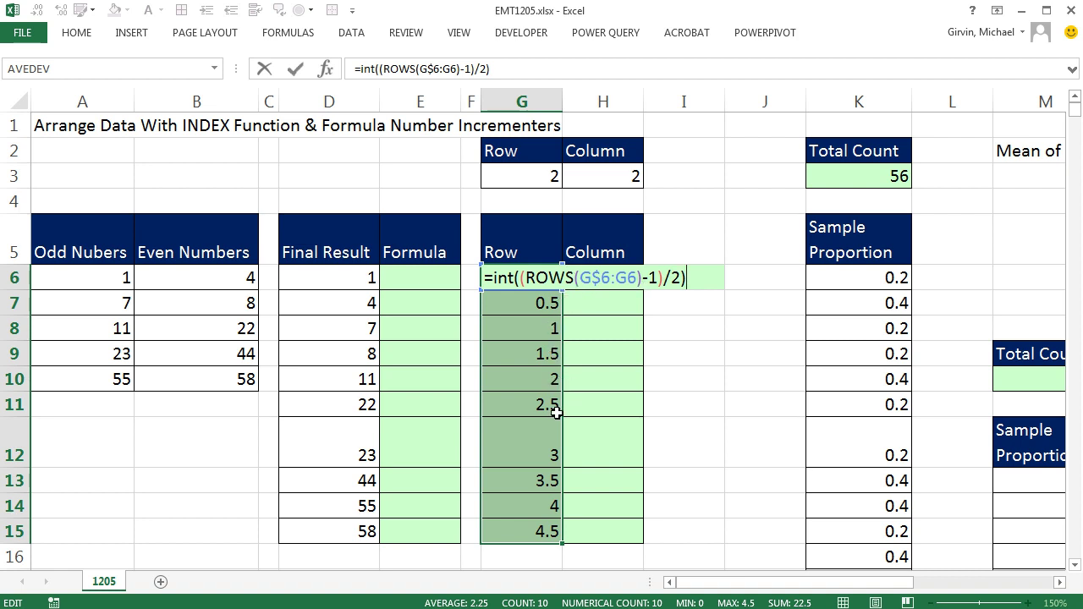
{"action": "key", "text": "ctrl+Return"}
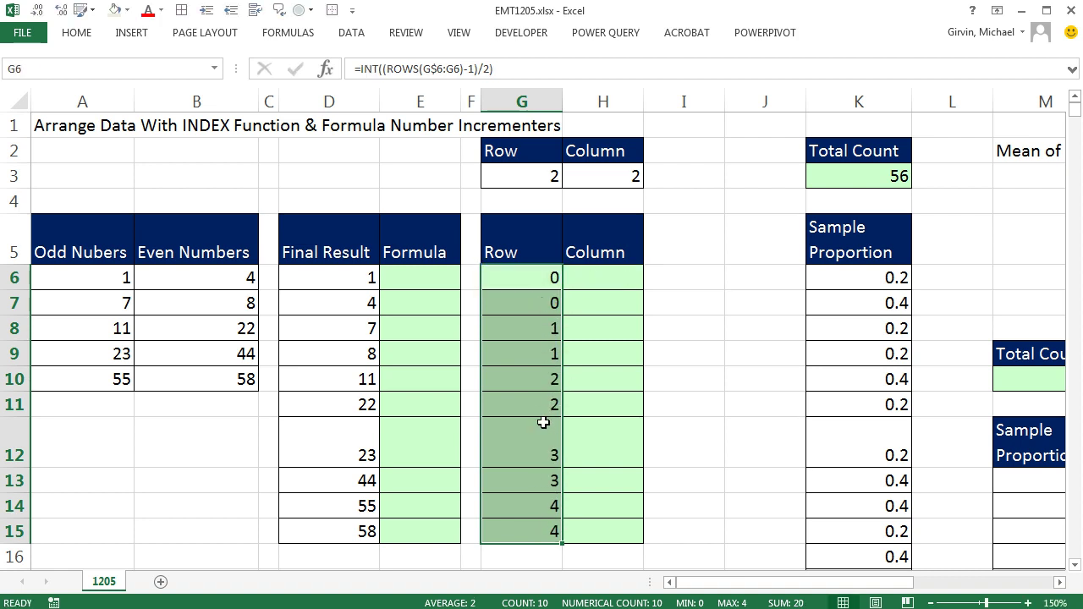
- Add 1 to the row formulas in G6:G15, making G6 read =INT((ROWS(G$6:G6)-1)/2)+1
{"action": "key", "text": "F2"}
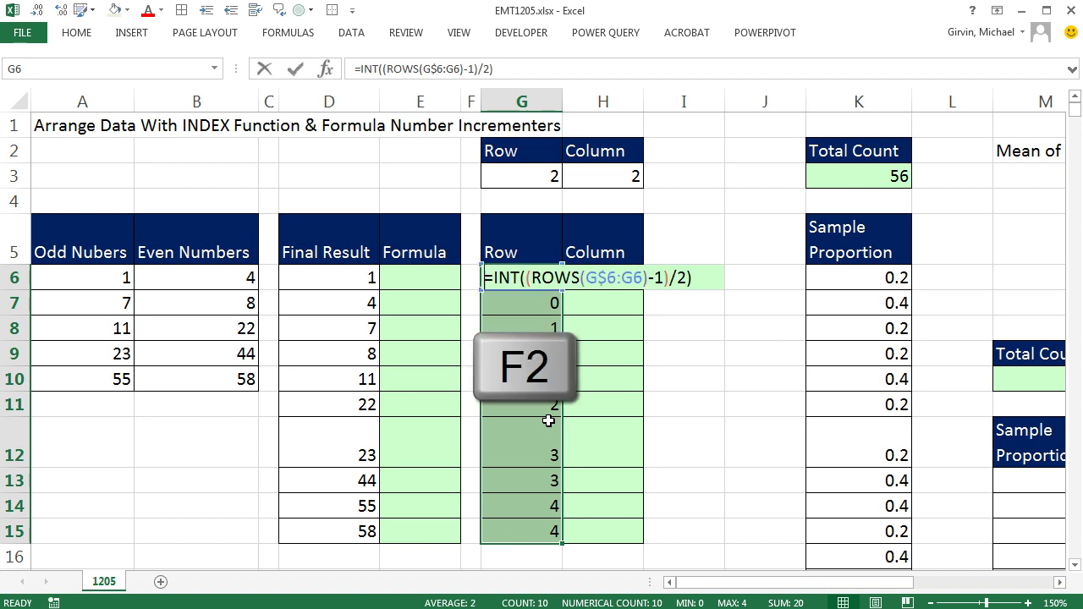
{"action": "type", "text": "+1"}
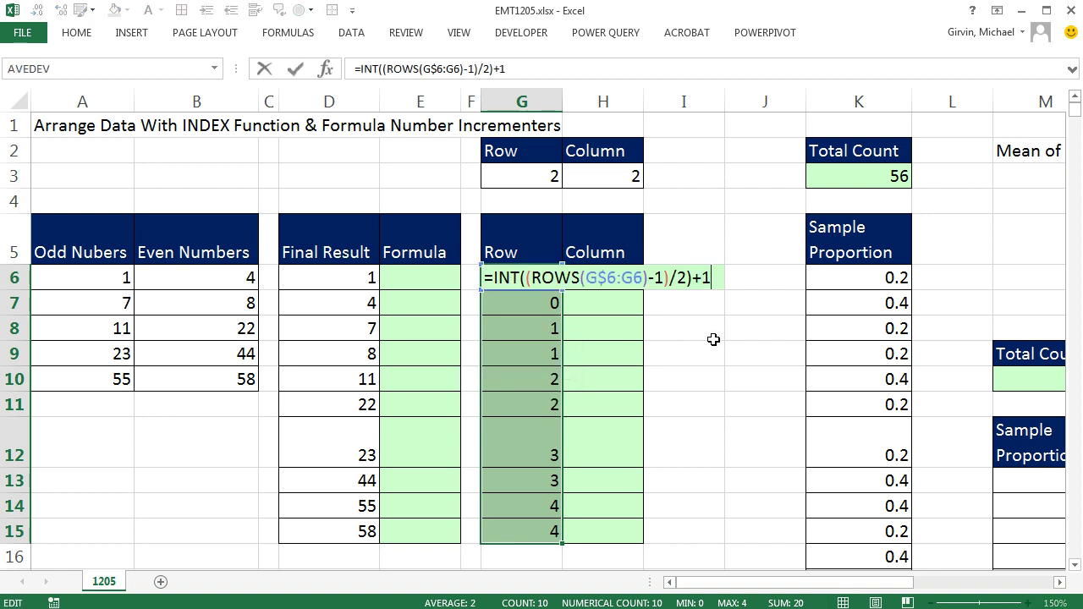
{"action": "key", "text": "ctrl+Return"}
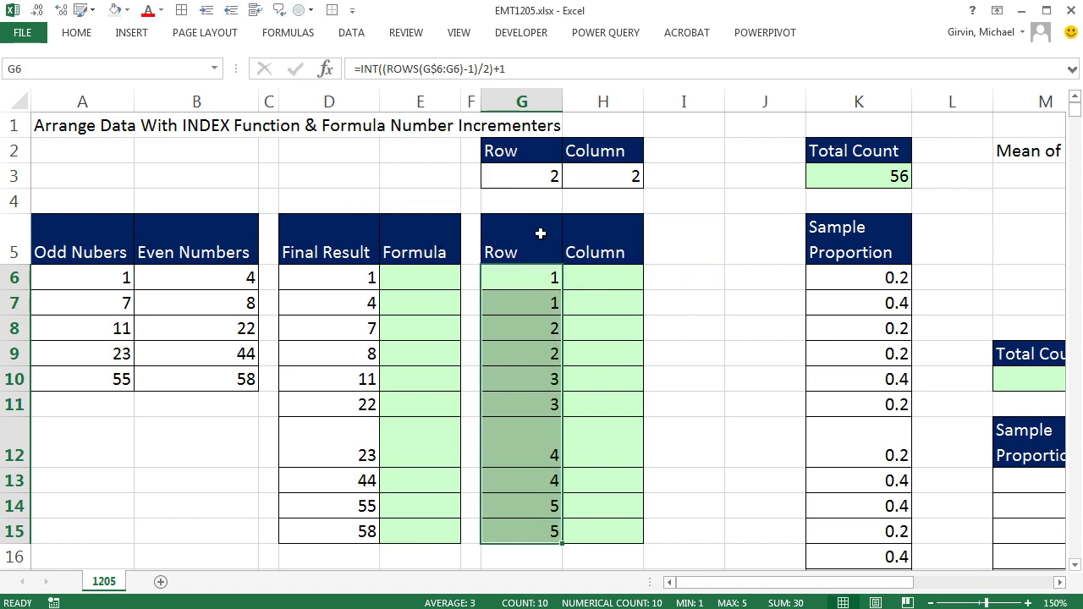
- Replace the hard-coded divisor 2 in the G6:G15 formulas with the absolute reference $G$3
{"action": "key", "text": "F2"}
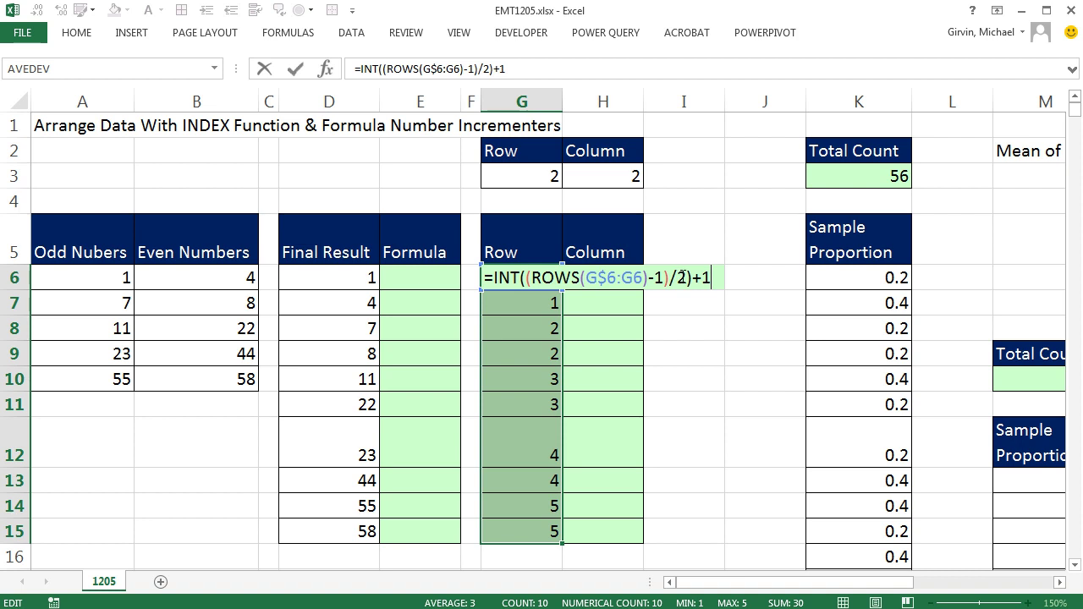
{"action": "double_click", "coordinate": [682, 277]}
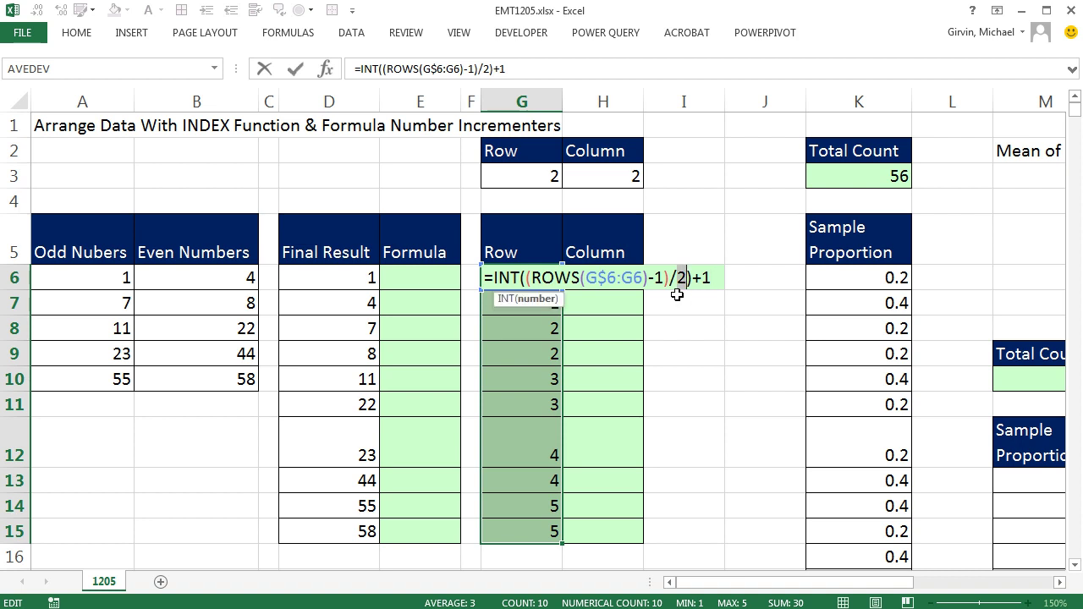
{"action": "left_click", "coordinate": [529, 178]}
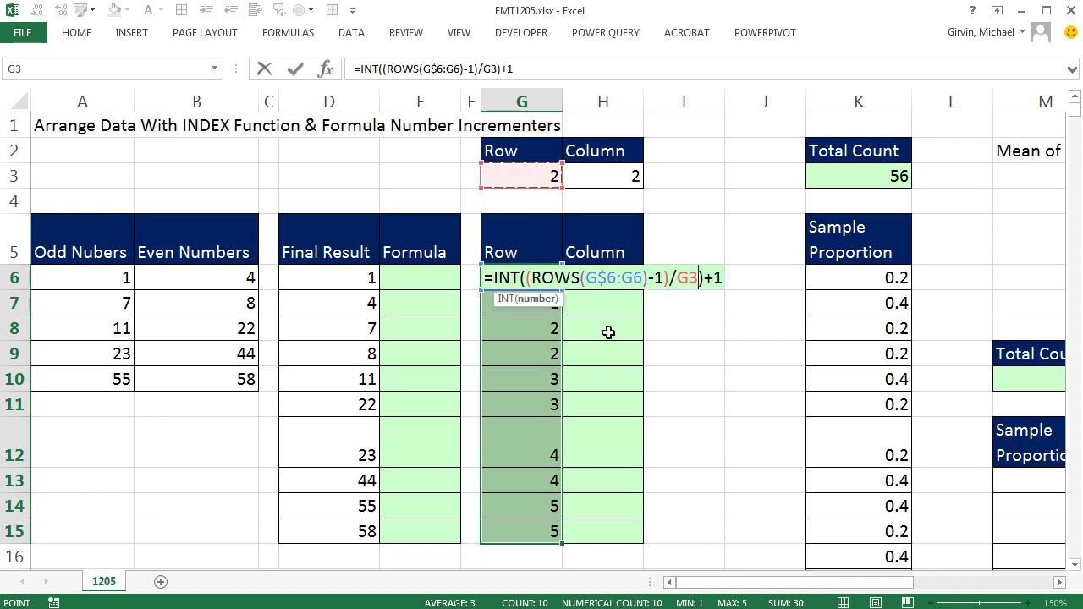
{"action": "key", "text": "F4"}
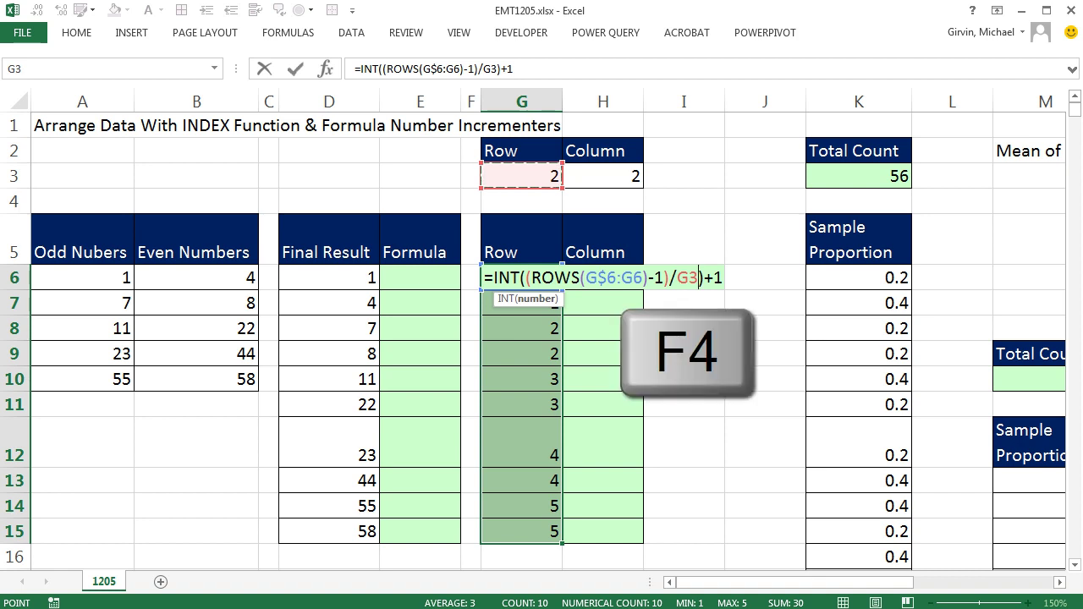
{"action": "key", "text": "ctrl+Return"}
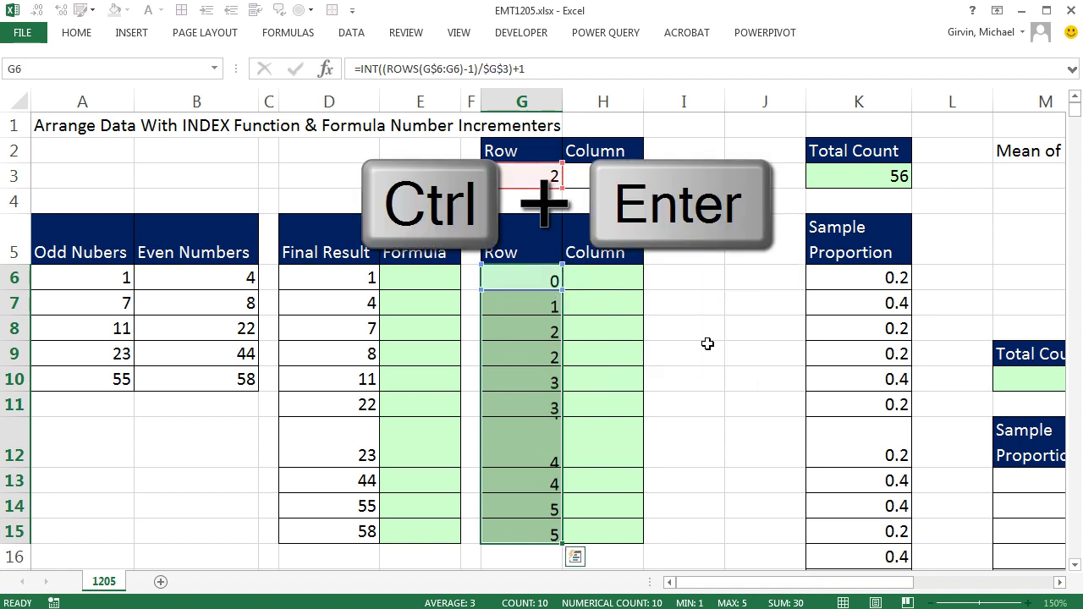
- Test the row incrementer with 3 and 4 in G3, restore it to 2, and review the formula in G6
{"action": "left_click", "coordinate": [549, 178]}
{"action": "type", "text": "3"}
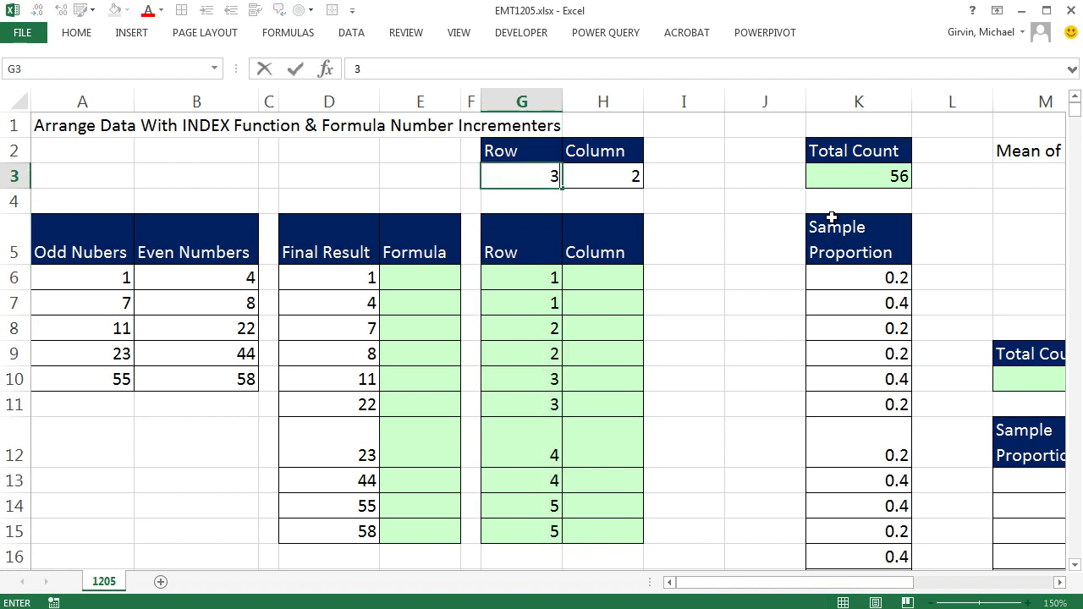
{"action": "key", "text": "ctrl+Return"}
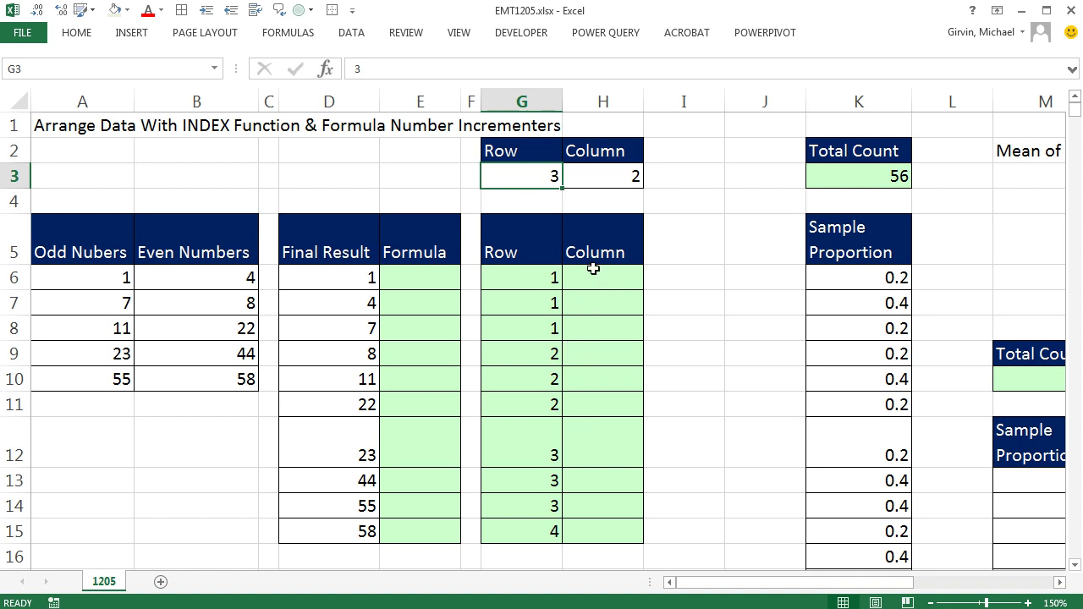
{"action": "type", "text": "4"}
{"action": "key", "text": "ctrl+Return"}
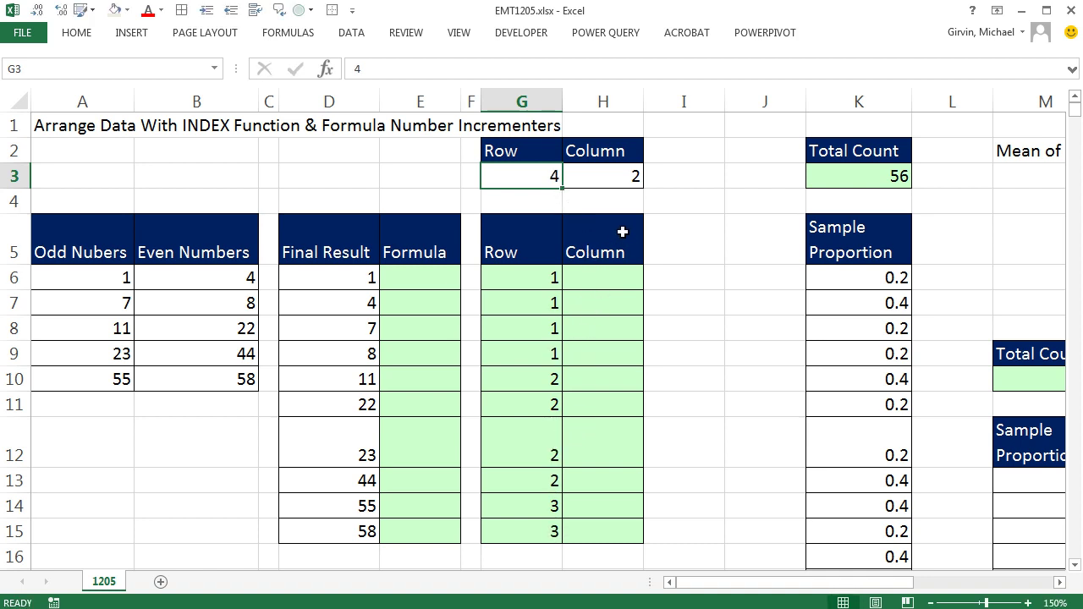
{"action": "type", "text": "2"}
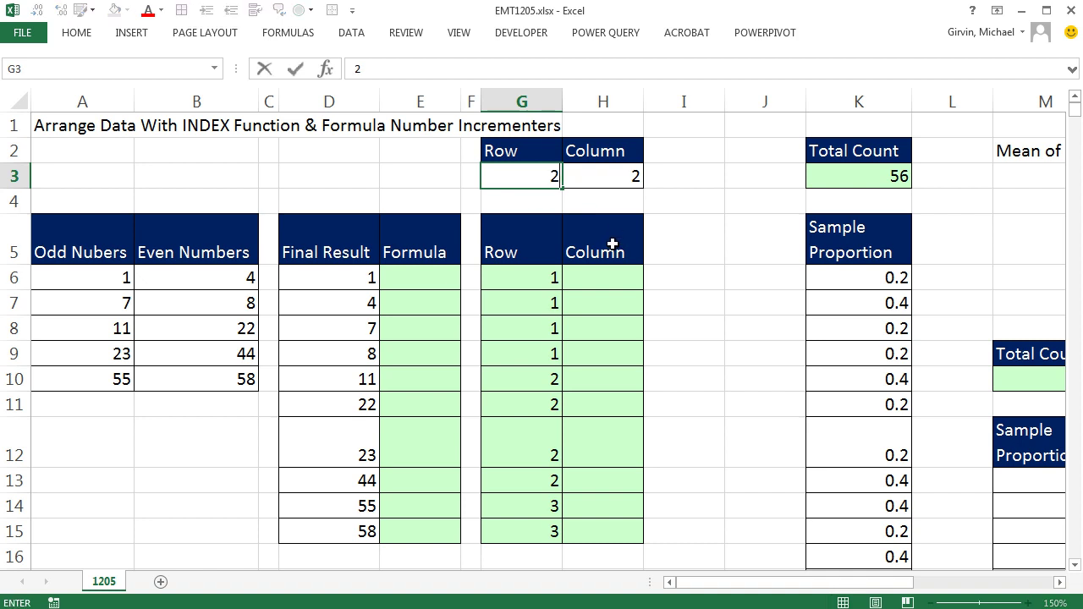
{"action": "key", "text": "ctrl+Return"}
{"action": "double_click", "coordinate": [526, 276]}
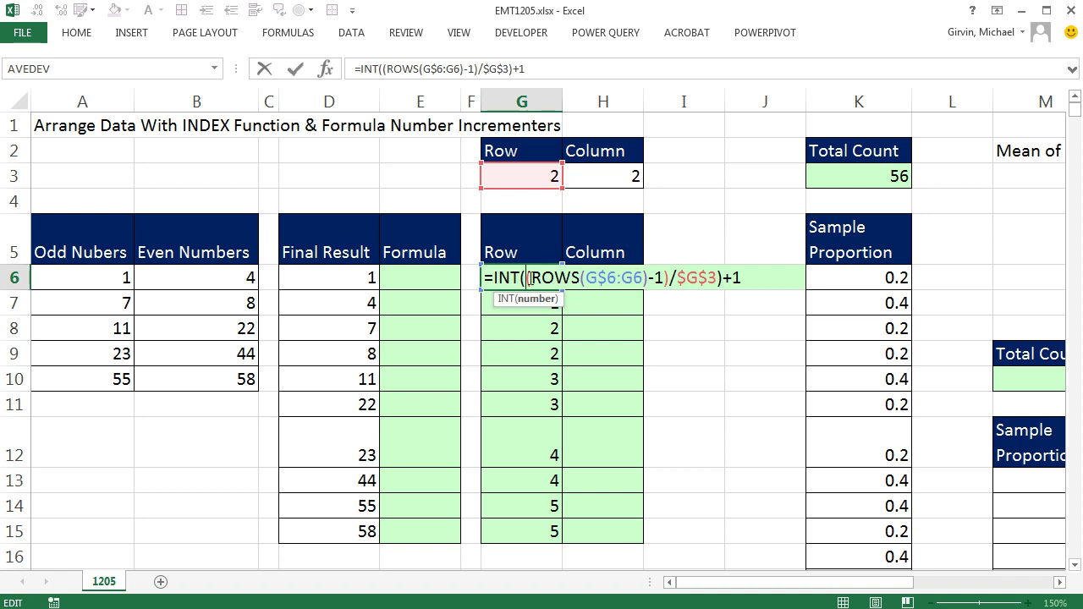
{"action": "key", "text": "Escape"}
- Enter =ROWS(H$6:H6)-1 in H6 and fill the formula down through H15
{"action": "left_click", "coordinate": [609, 276]}
{"action": "type", "text": "="}
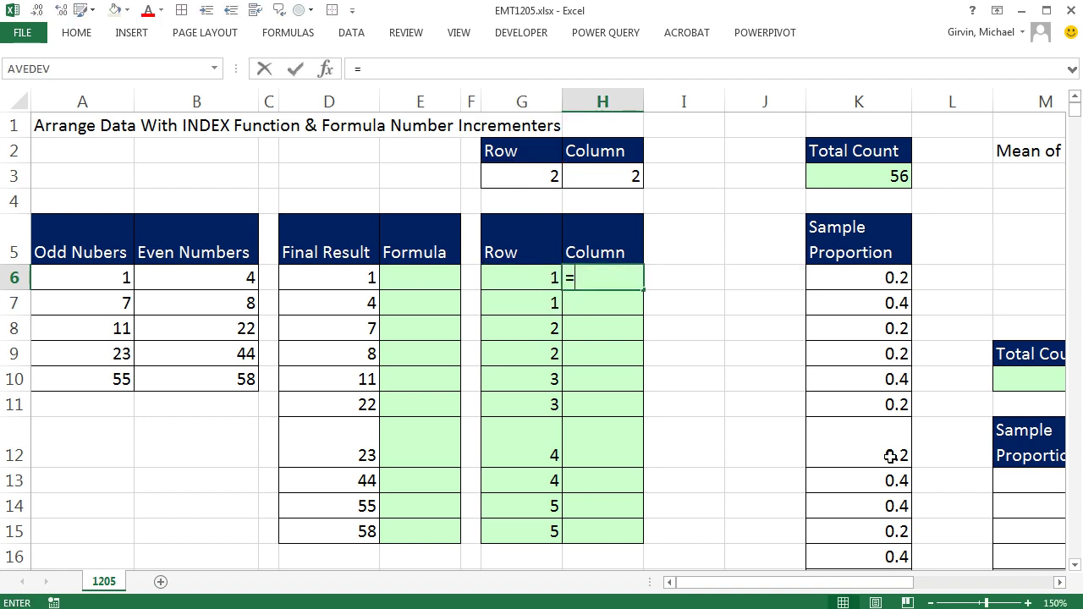
{"action": "type", "text": "rows"}
{"action": "key", "text": "Tab"}
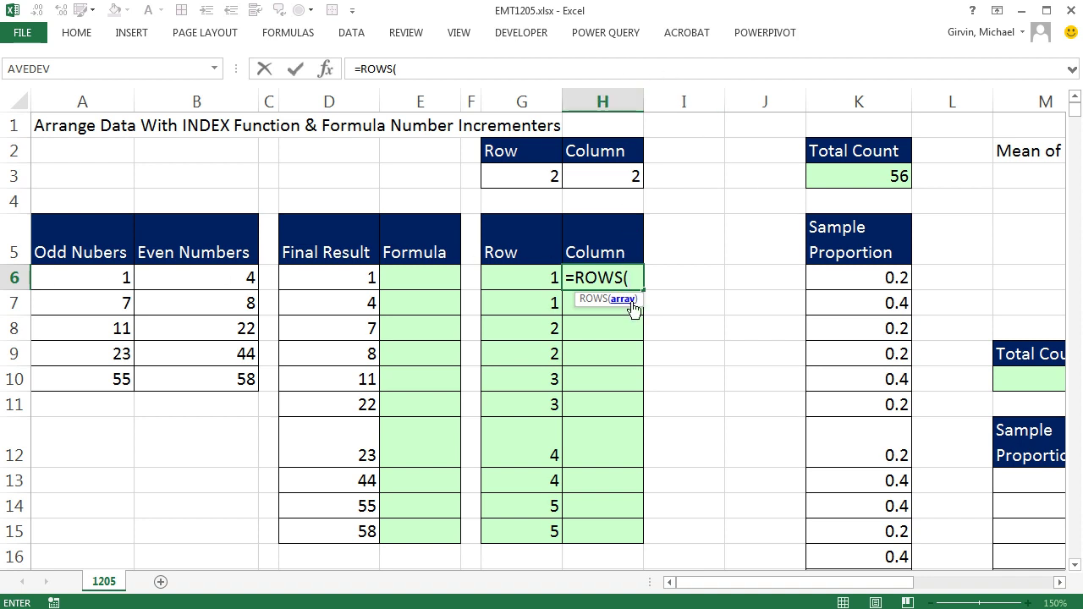
{"action": "type", "text": "H$6:H"}
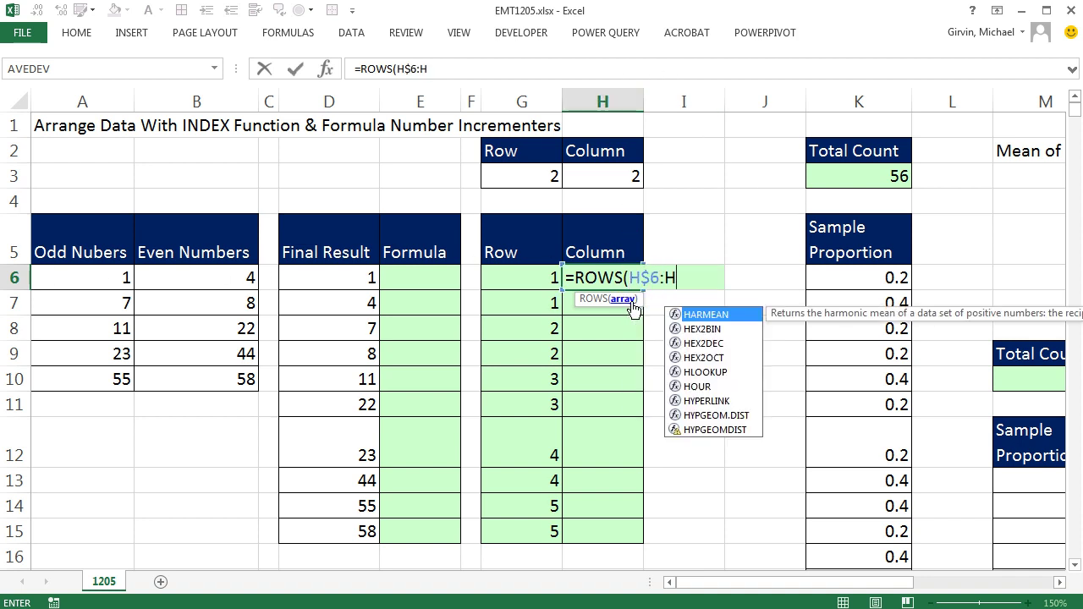
{"action": "type", "text": "6)-"}
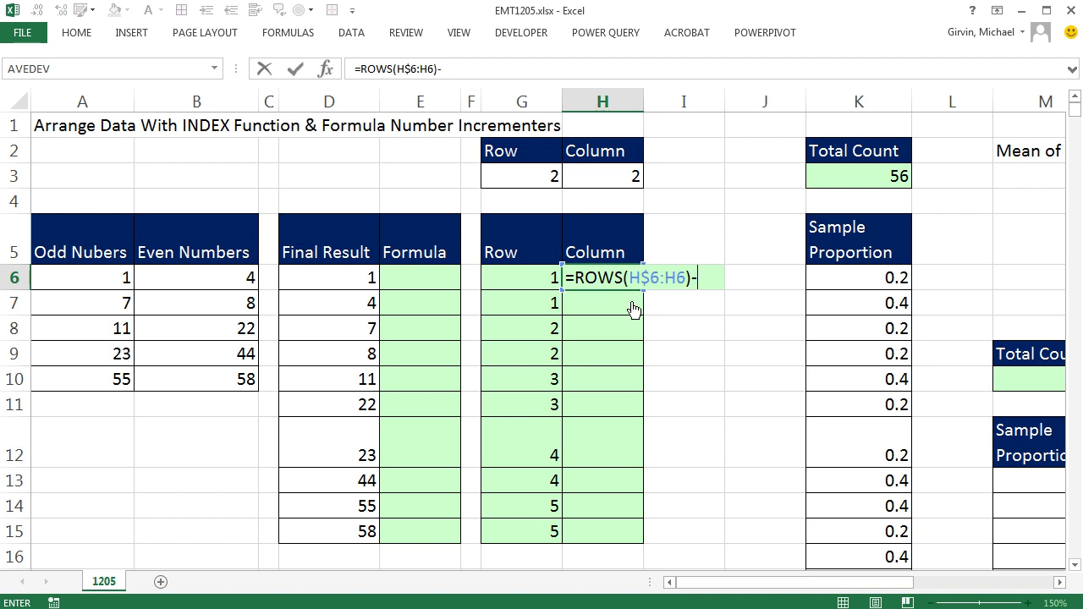
{"action": "type", "text": "1"}
{"action": "key", "text": "ctrl+Return"}
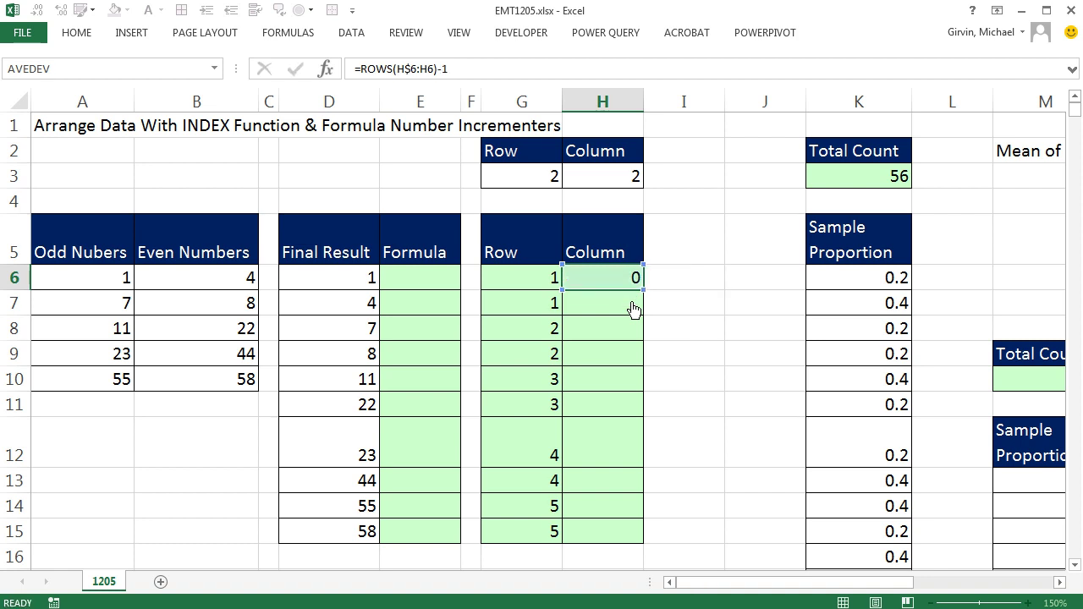
{"action": "double_click", "coordinate": [642, 289]}
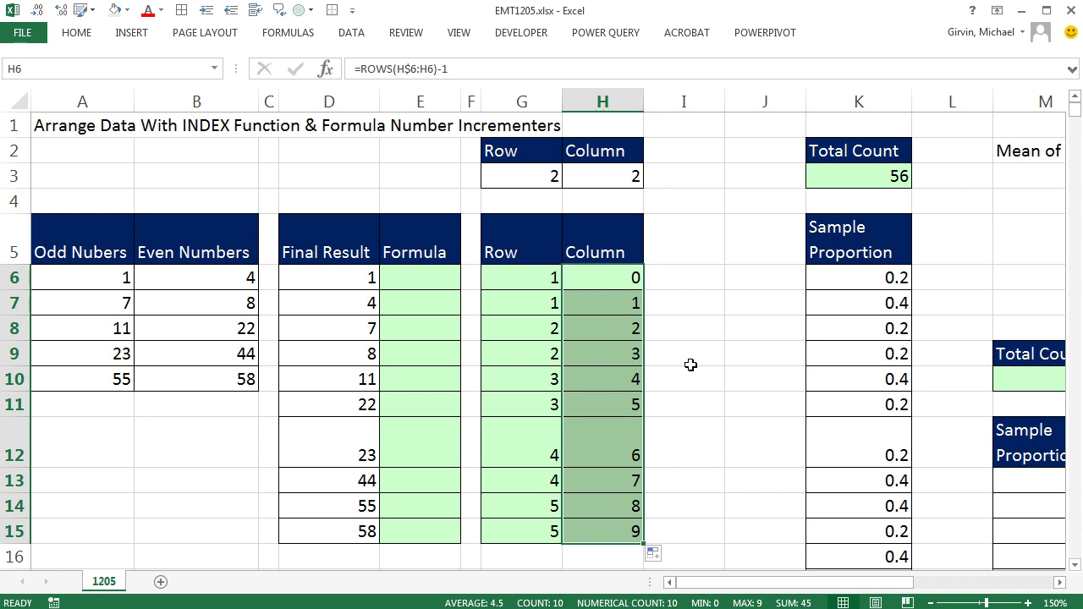
- Wrap the H6:H15 formulas in MOD with divisor $H$3, making H6 read =MOD(ROWS(H$6:H6)-1,$H$3)
{"action": "key", "text": "F2"}
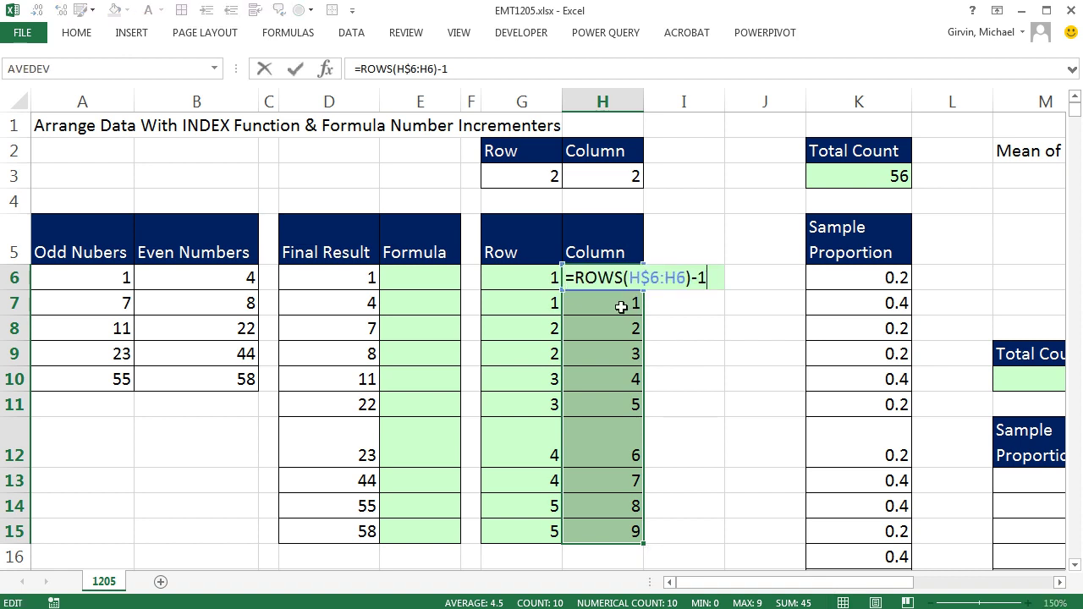
{"action": "type", "text": "mod("}
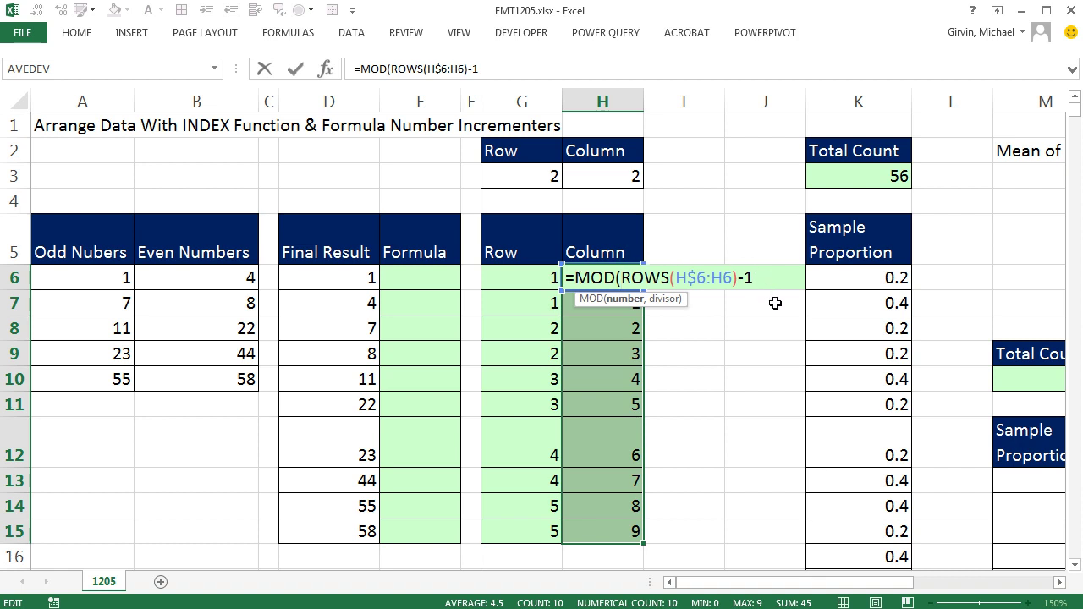
{"action": "type", "text": ","}
{"action": "left_click", "coordinate": [605, 181]}
{"action": "key", "text": "F4"}
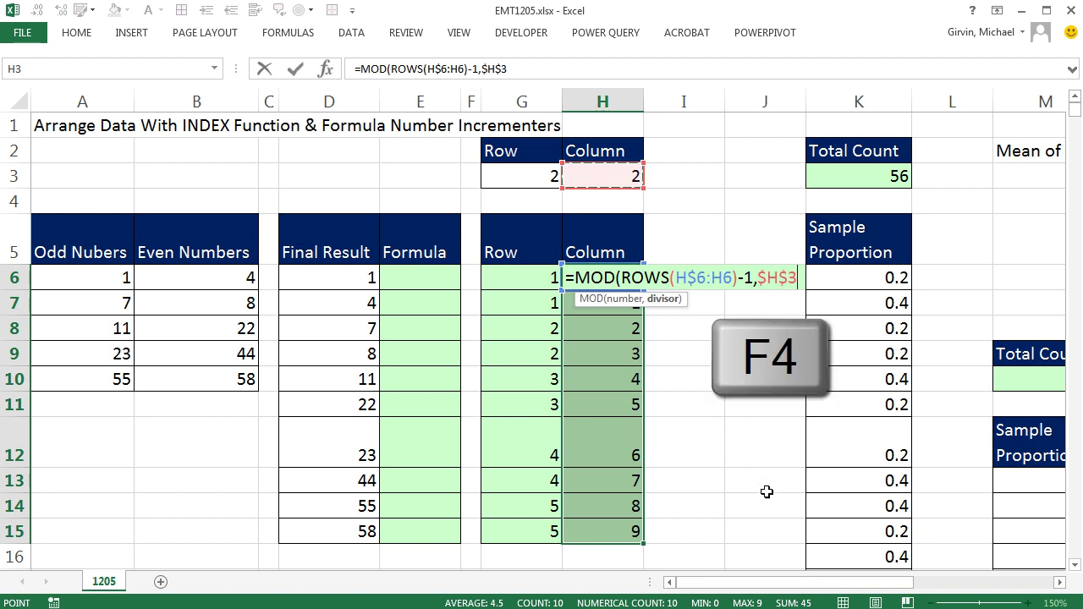
{"action": "type", "text": ")"}
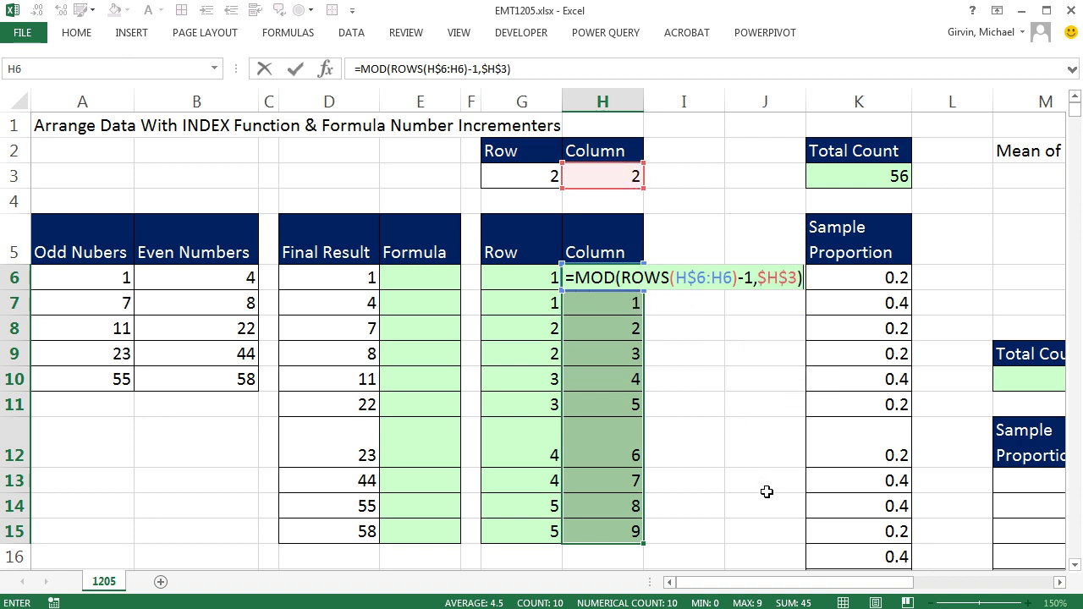
{"action": "key", "text": "ctrl+Return"}
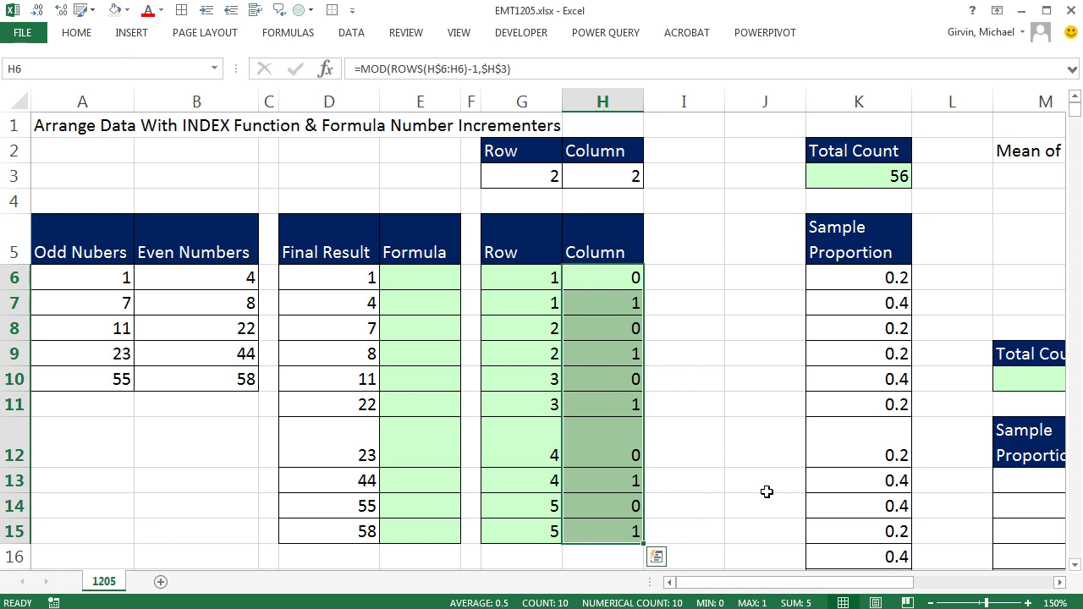
- Add 1 to the column formulas in H6:H15, making H6 read =MOD(ROWS(H$6:H6)-1,$H$3)+1
{"action": "key", "text": "F2"}
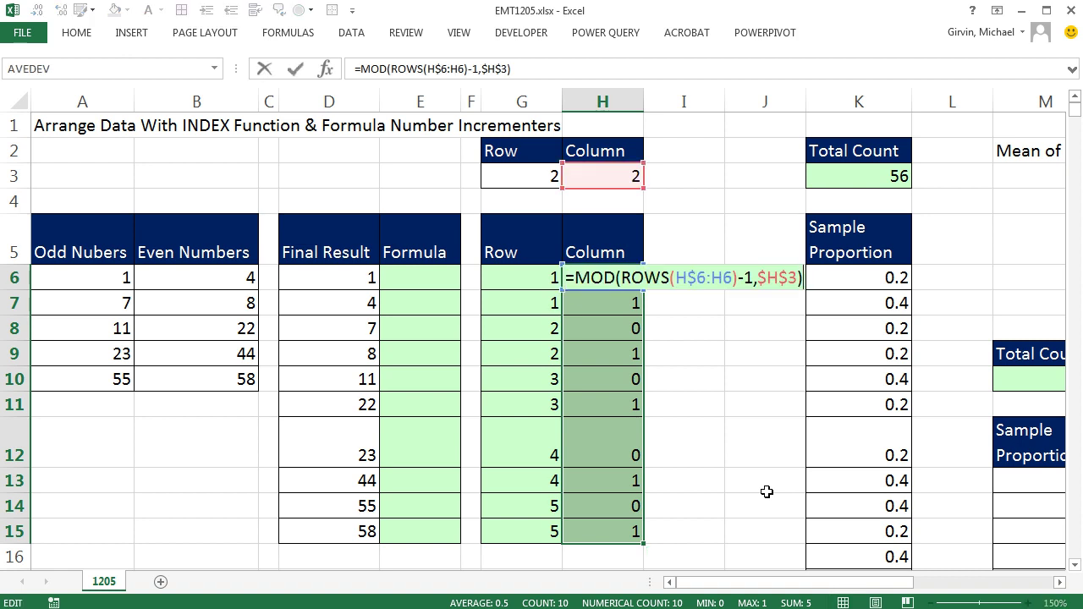
{"action": "type", "text": "+1"}
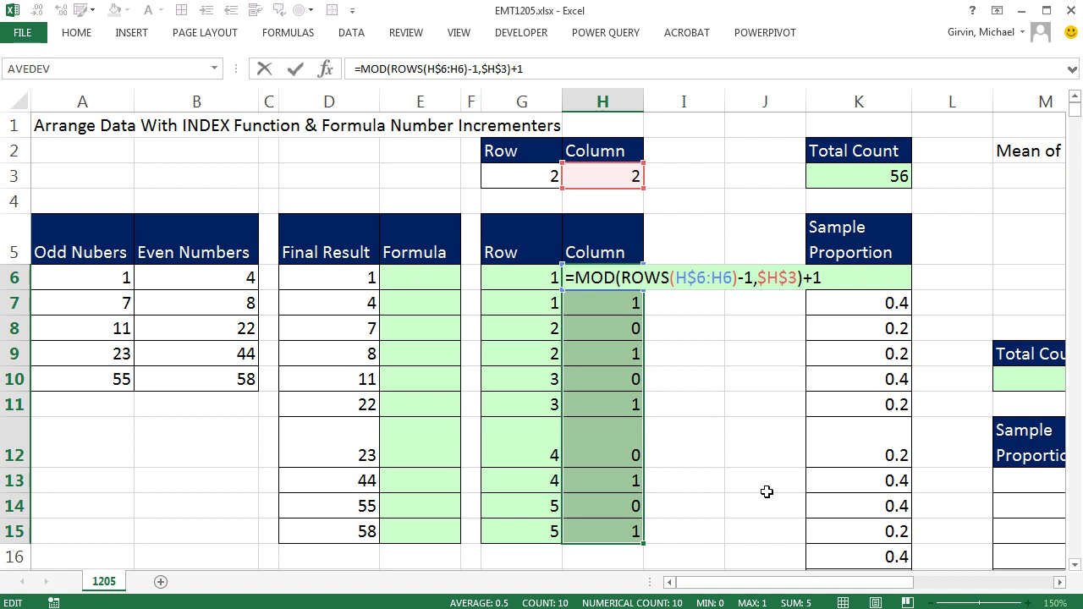
{"action": "key", "text": "ctrl+Return"}
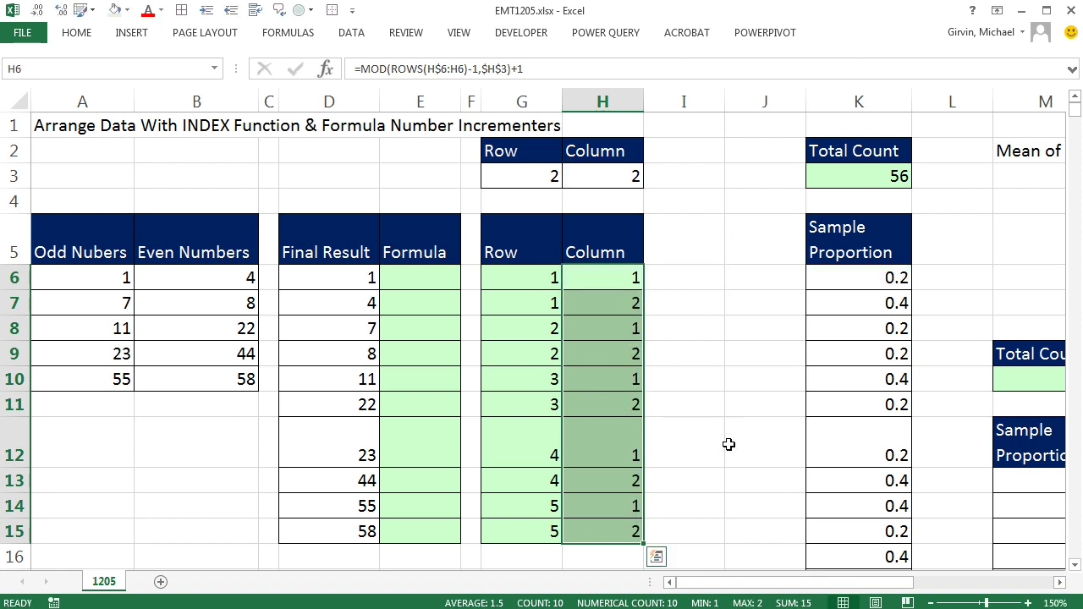
- Test the column incrementer with 3 and 4 in H3 and restore it to 2
{"action": "left_click", "coordinate": [635, 177]}
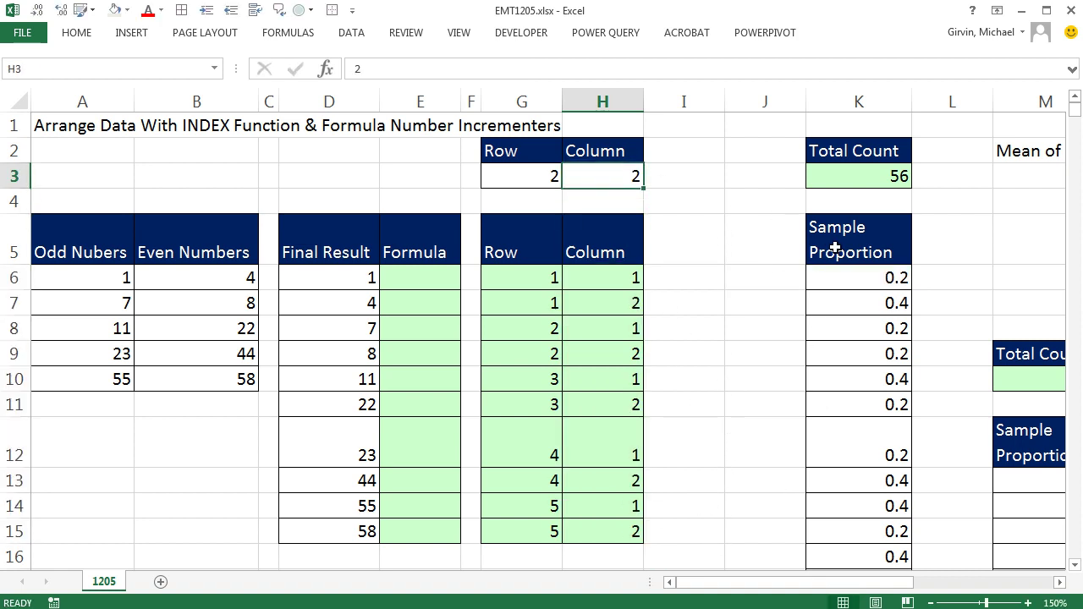
{"action": "type", "text": "3"}
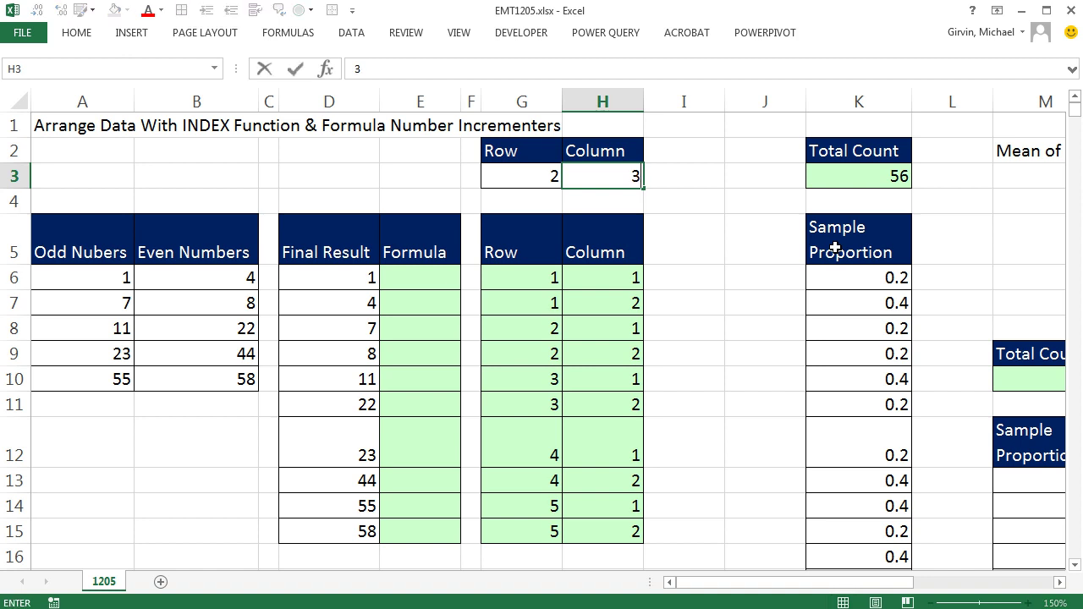
{"action": "key", "text": "ctrl+Return"}
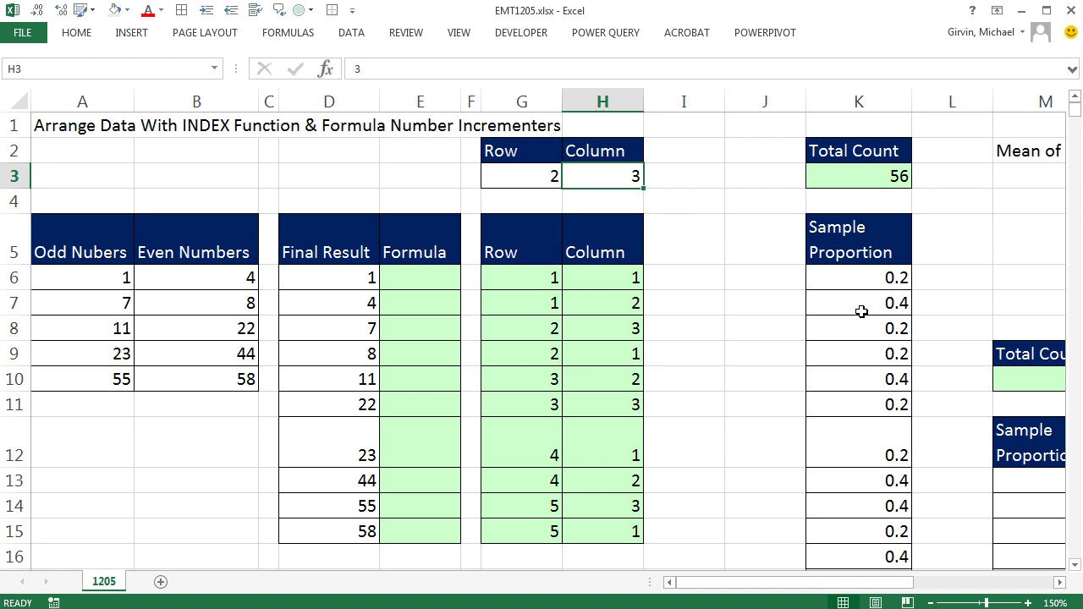
{"action": "type", "text": "4"}
{"action": "key", "text": "ctrl+Return"}
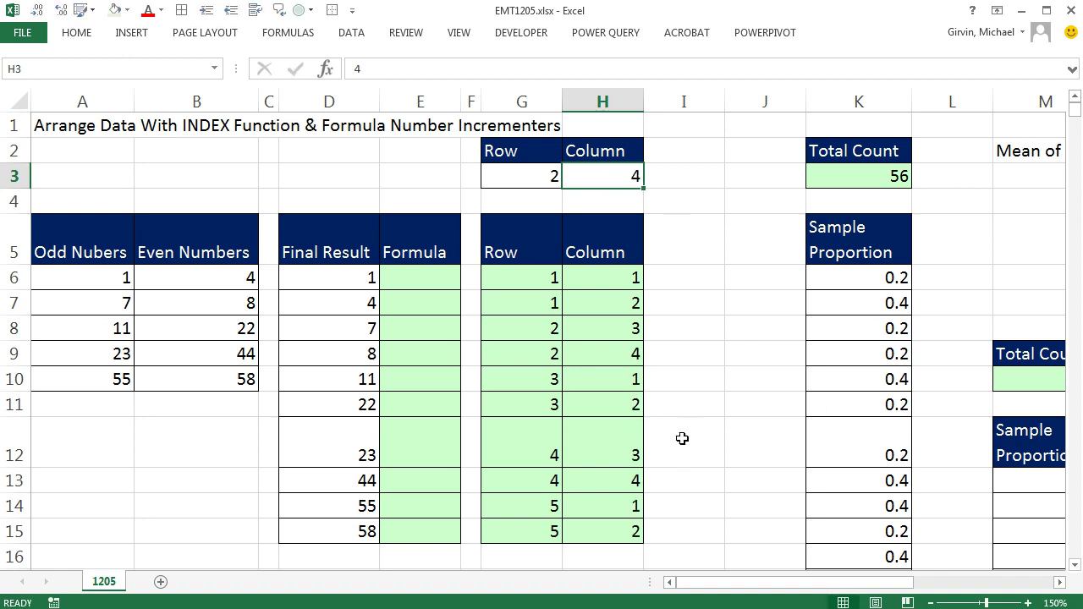
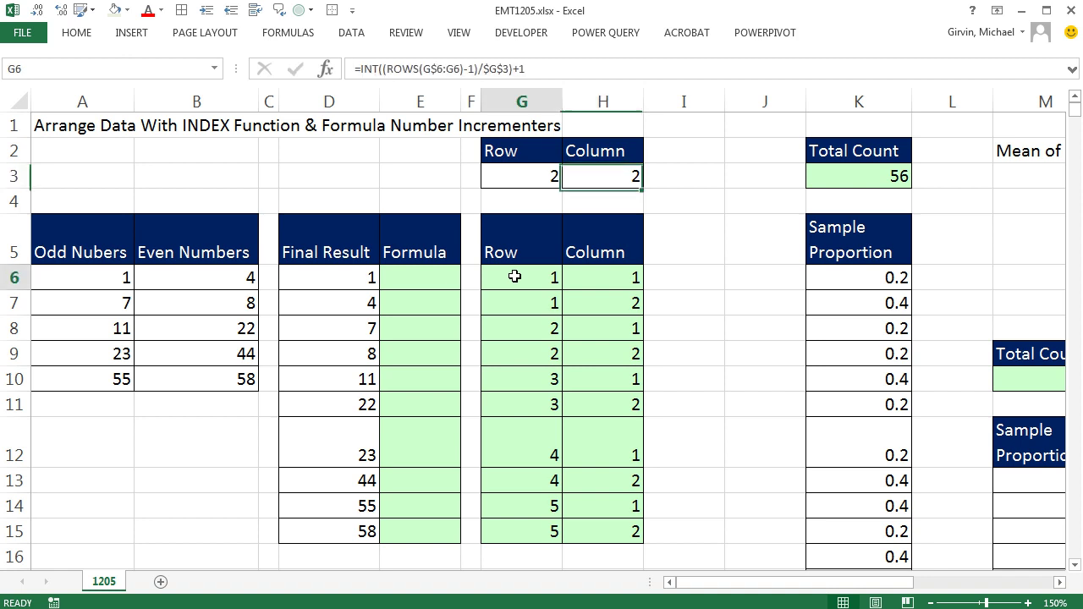
- Copy the row incrementer formula from G6 into E6 and check its references
{"action": "key", "text": "Escape"}
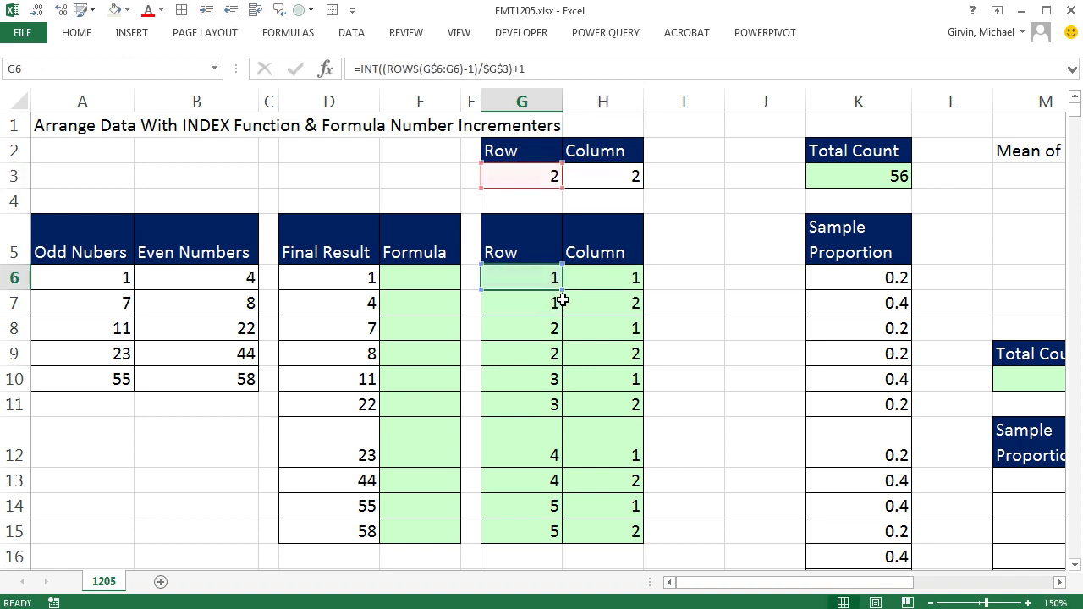
{"action": "key", "text": "ctrl+c"}
{"action": "left_click", "coordinate": [418, 278]}
{"action": "key", "text": "ctrl+v"}
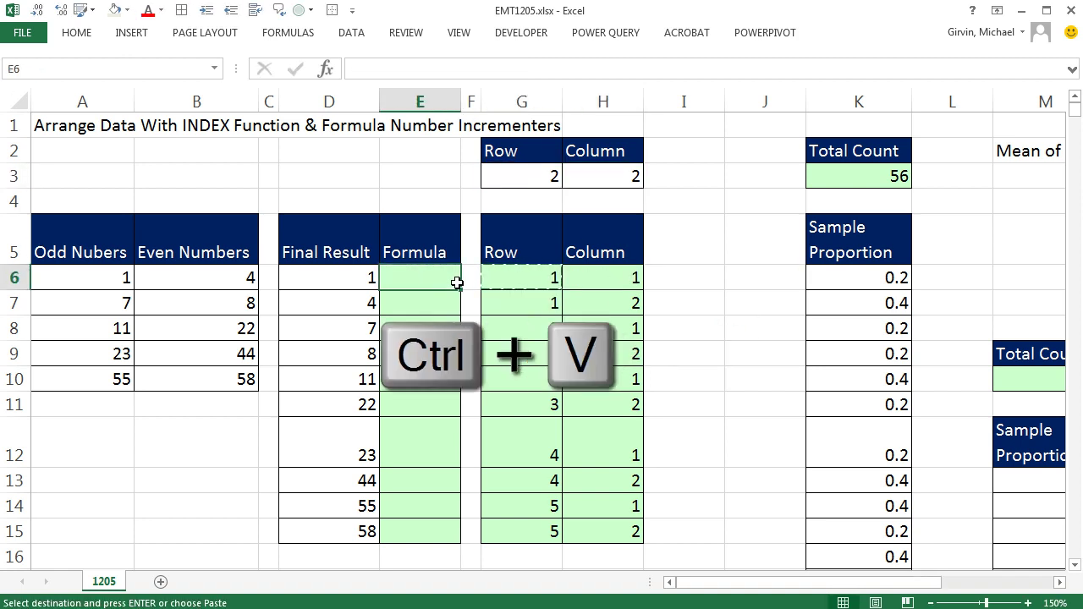
{"action": "double_click", "coordinate": [423, 274]}
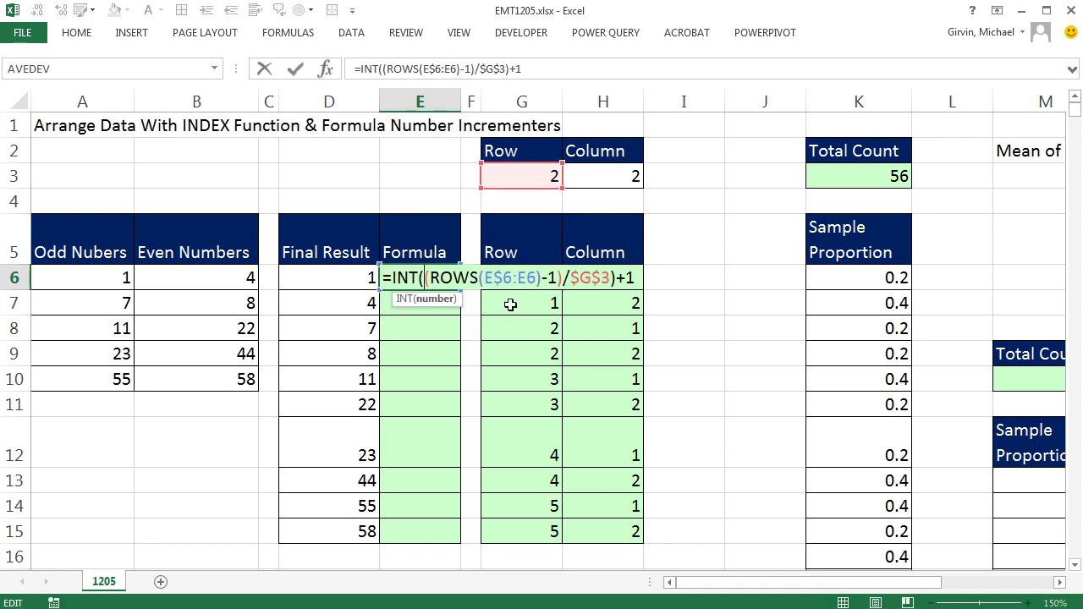
{"action": "key", "text": "Escape"}
- Copy the text of the MOD formula in H6 without its equal sign, leaving the cell unchanged
{"action": "left_click", "coordinate": [609, 280]}
{"action": "double_click", "coordinate": [602, 279]}
{"action": "left_click_drag", "start_coordinate": [574, 281], "coordinate": [848, 293]}
{"action": "key", "text": "ctrl+c"}
{"action": "key", "text": "Escape"}
- Insert INDEX ahead of INT in the E6 formula, with $A$6:$B$10 as the array and INT as the row number
{"action": "left_click", "coordinate": [442, 280]}
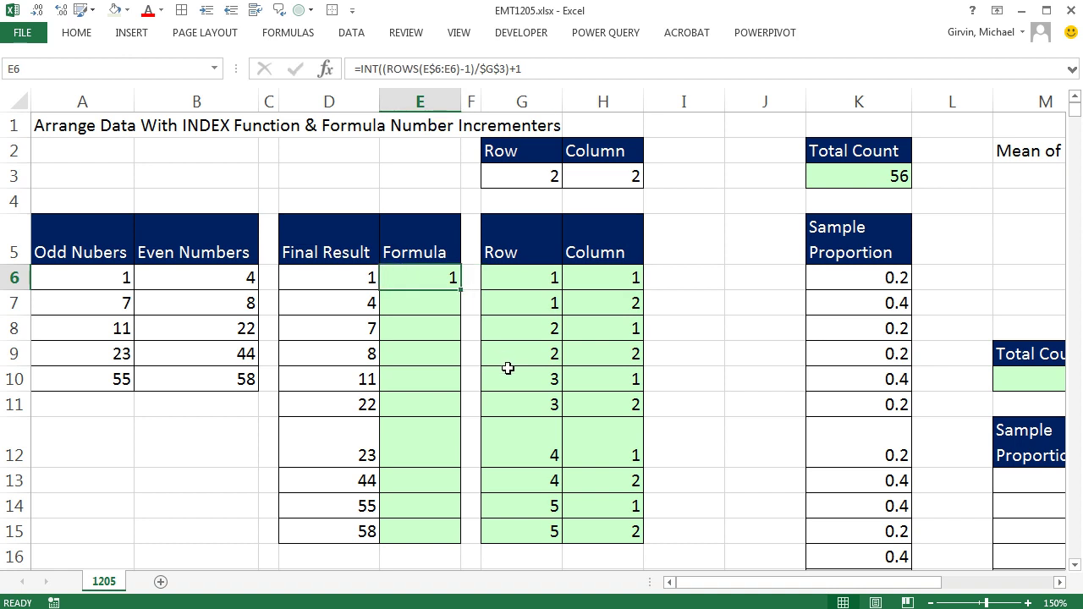
{"action": "key", "text": "F2"}
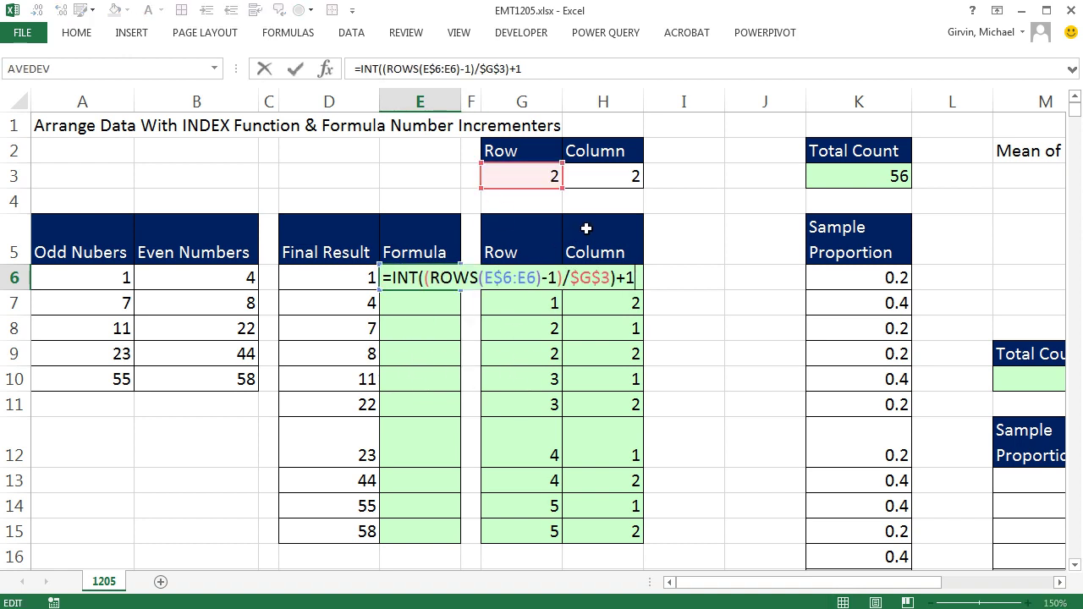
{"action": "left_click", "coordinate": [392, 278]}
{"action": "type", "text": "INDEX("}
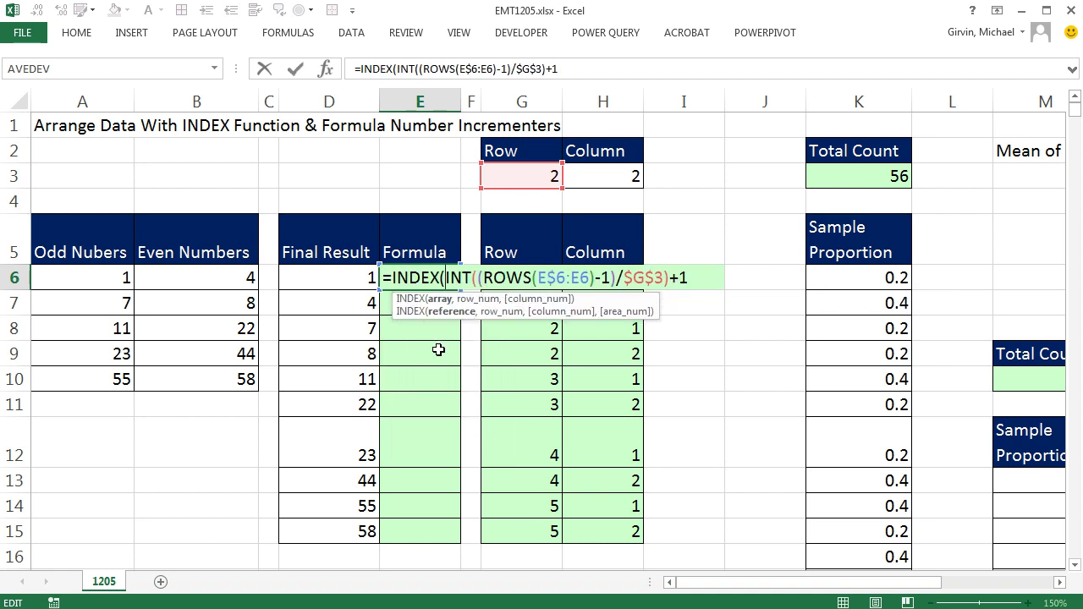
{"action": "left_click_drag", "start_coordinate": [87, 278], "coordinate": [216, 379]}
{"action": "key", "text": "F4"}
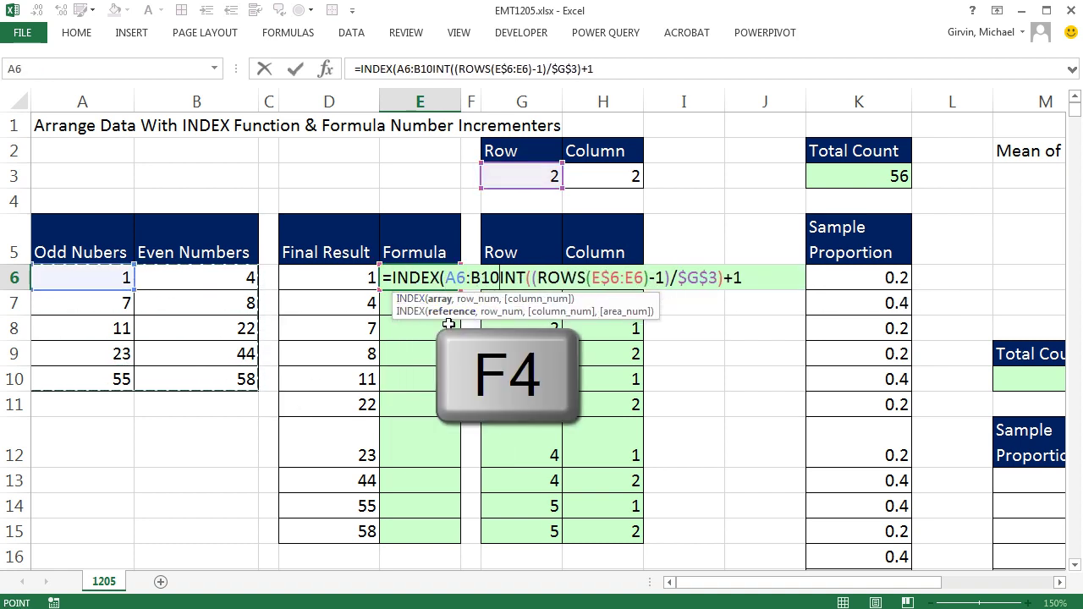
{"action": "type", "text": ","}
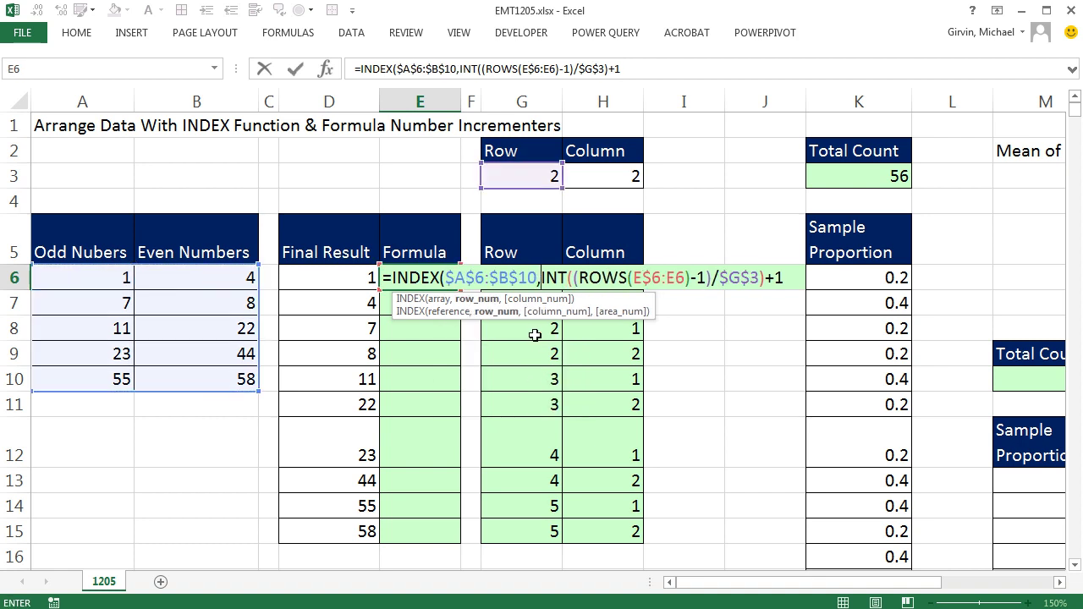
- Paste the copied MOD expression as the column number argument of the INDEX formula in E6
{"action": "left_click", "coordinate": [489, 298]}
{"action": "left_click", "coordinate": [796, 282]}
{"action": "type", "text": ","}
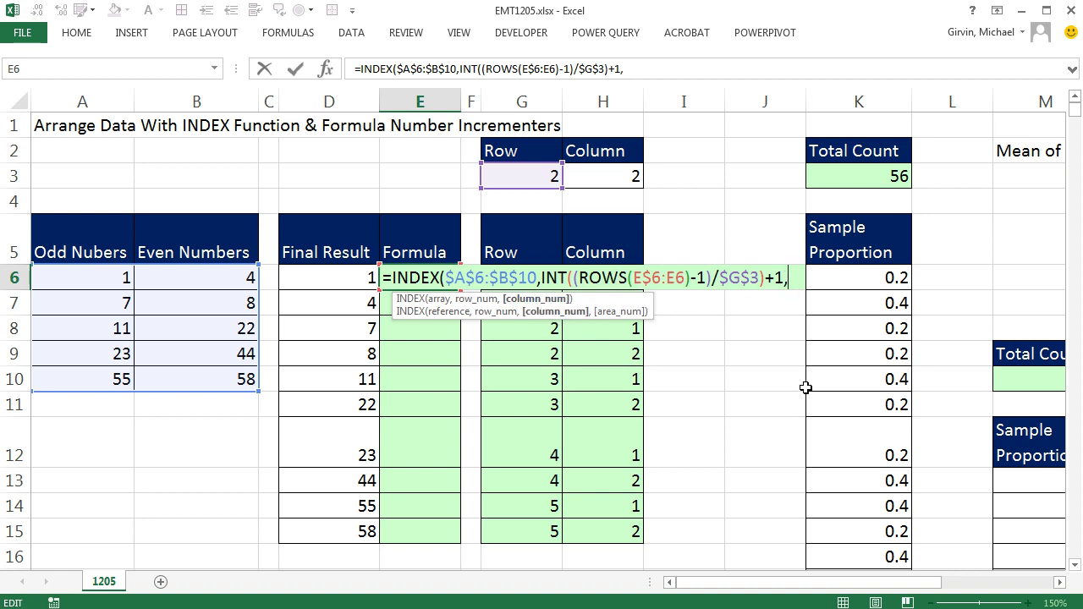
{"action": "key", "text": "ctrl+v"}
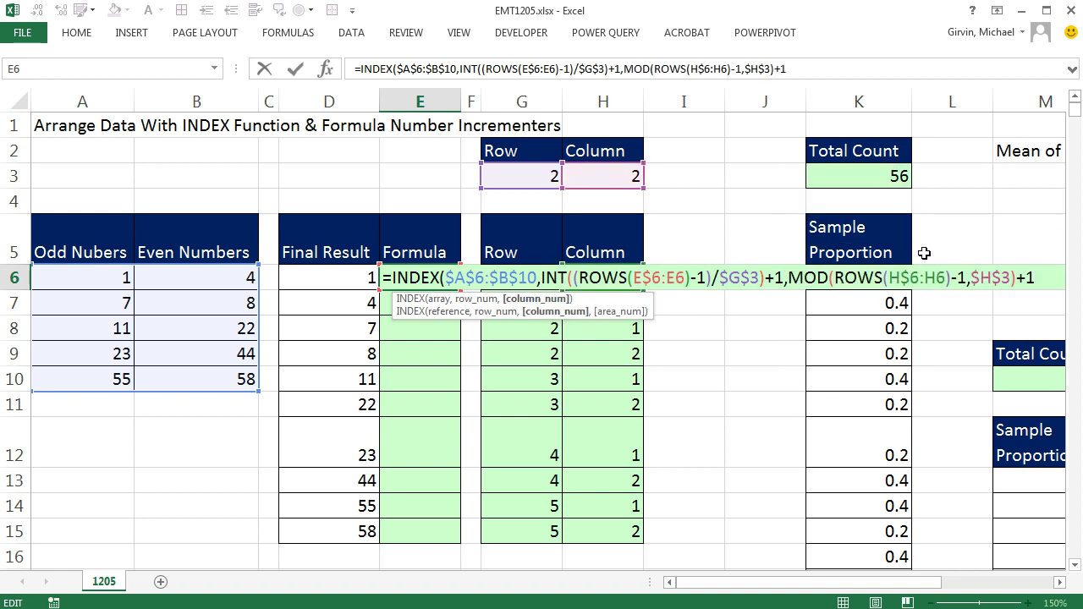
{"action": "left_click_drag", "start_coordinate": [658, 308], "coordinate": [696, 365]}
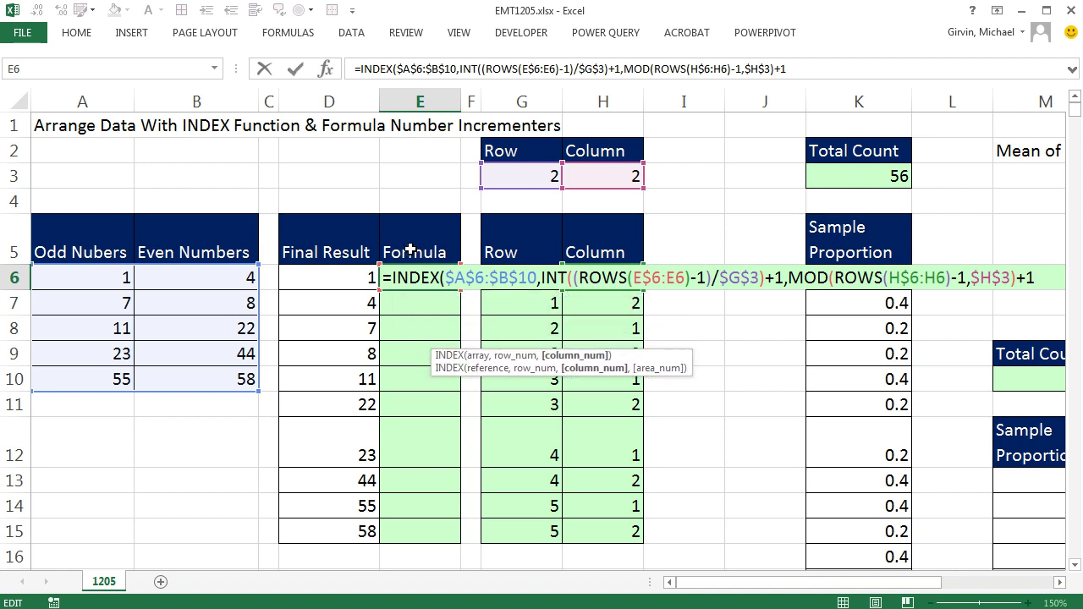
- Change the H$6:H6 range inside the pasted MOD expression to E$6:E6
{"action": "left_click", "coordinate": [898, 279]}
{"action": "key", "text": "BackSpace"}
{"action": "type", "text": "e"}
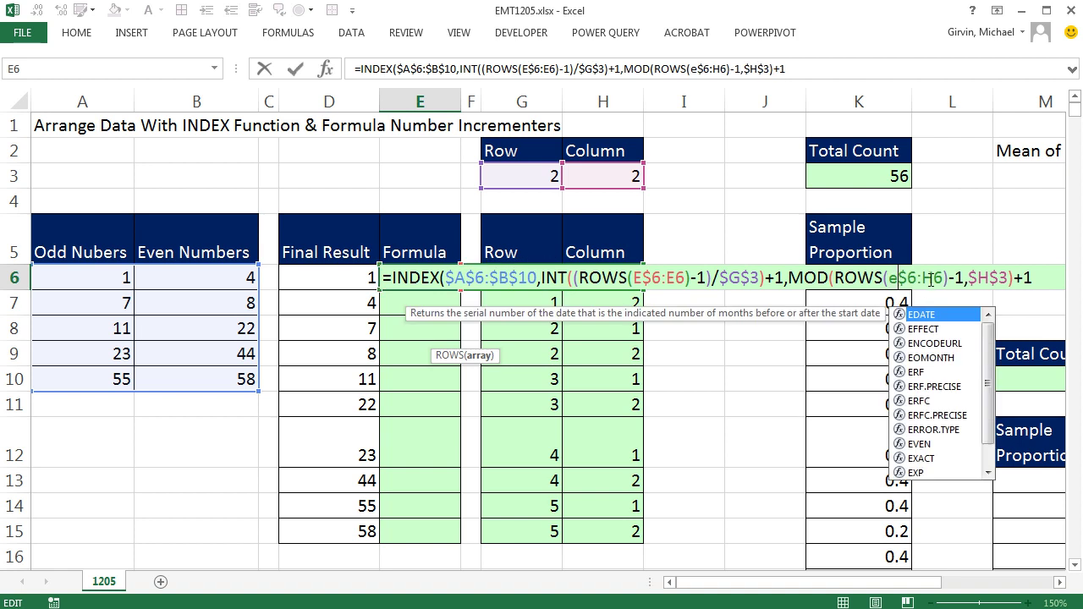
{"action": "left_click", "coordinate": [925, 278]}
{"action": "key", "text": "BackSpace"}
{"action": "type", "text": "e"}
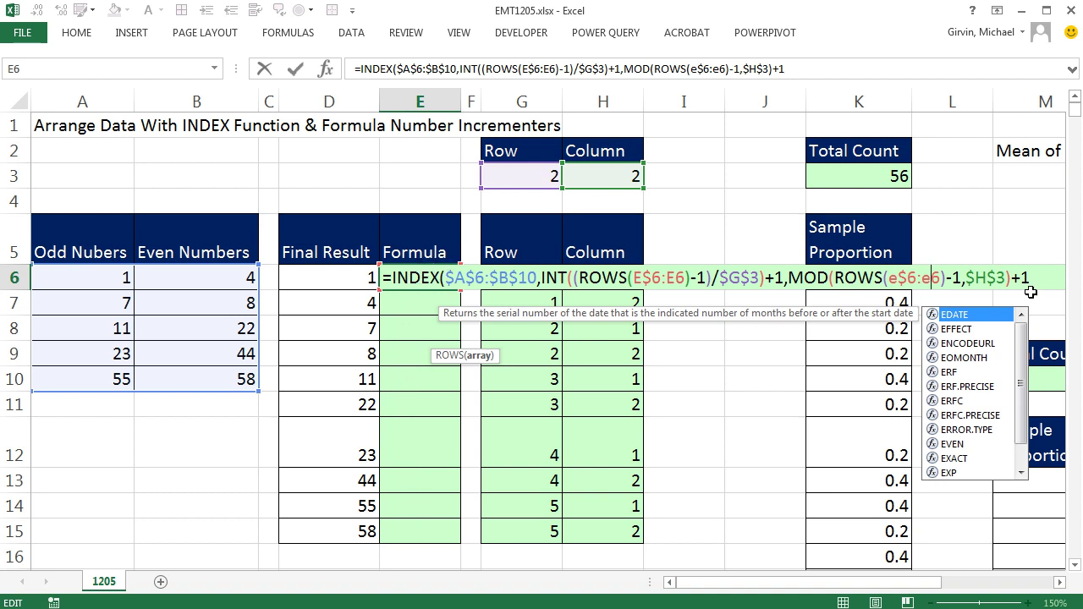
- Close the INDEX formula in E6, check its row and column number arguments, enter it and fill it down through E15
{"action": "left_click", "coordinate": [1044, 269]}
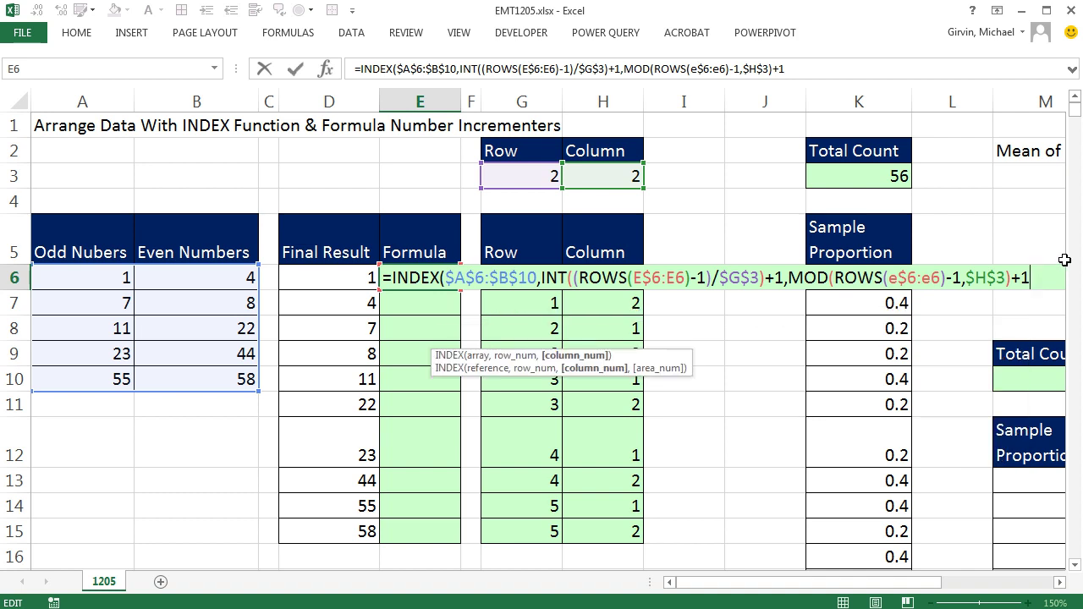
{"action": "type", "text": ")"}
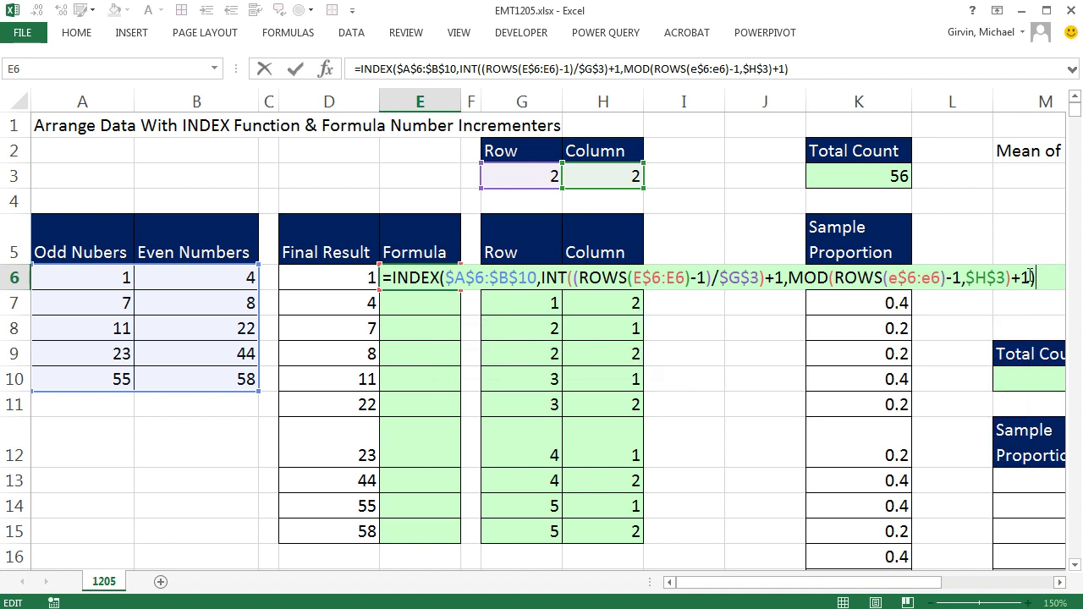
{"action": "left_click", "coordinate": [579, 356]}
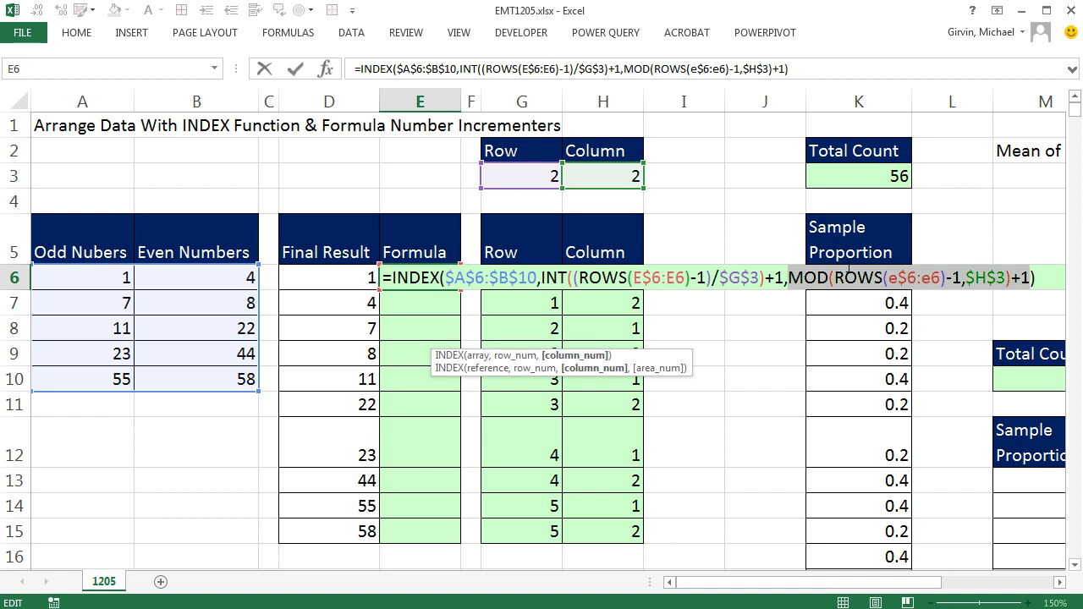
{"action": "left_click", "coordinate": [504, 360]}
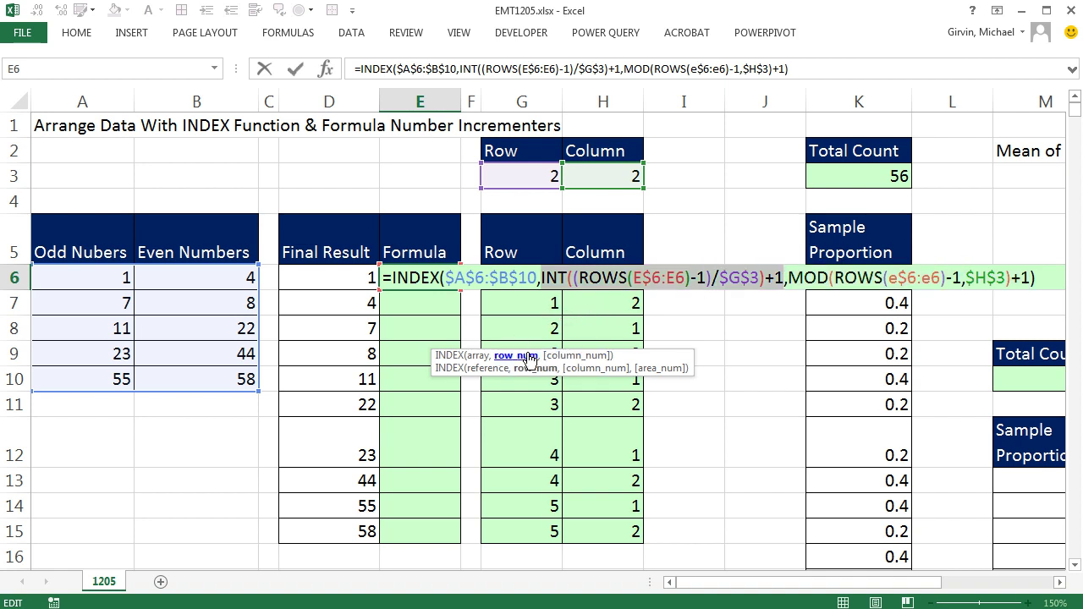
{"action": "key", "text": "ctrl+Return"}
{"action": "double_click", "coordinate": [459, 293]}
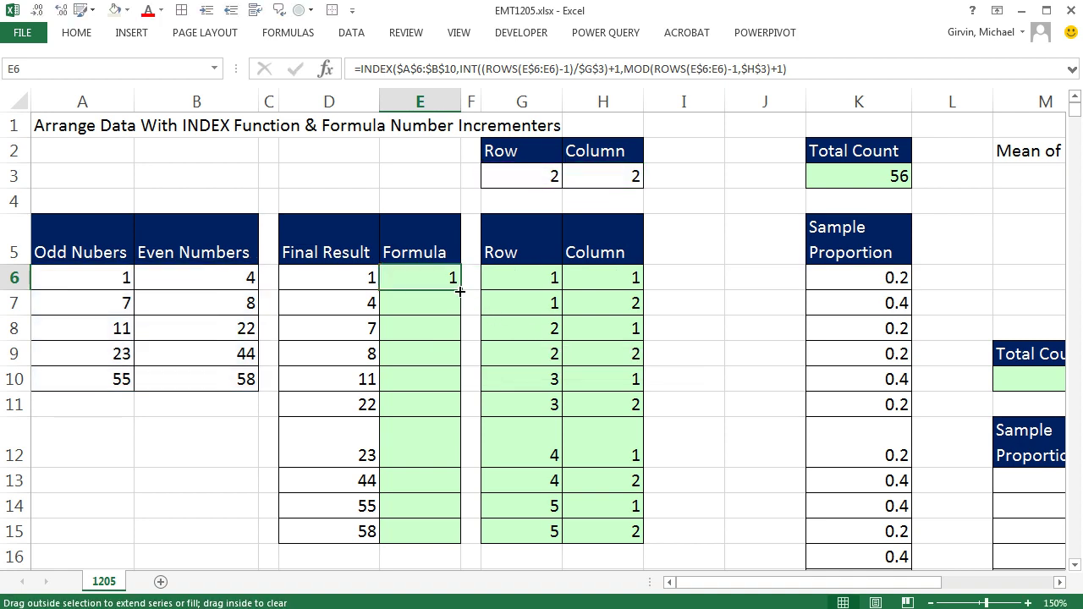
- Inspect the ranges used by the copied INDEX formula in E15, leaving the cell unchanged
{"action": "left_click", "coordinate": [422, 534]}
{"action": "key", "text": "F2"}
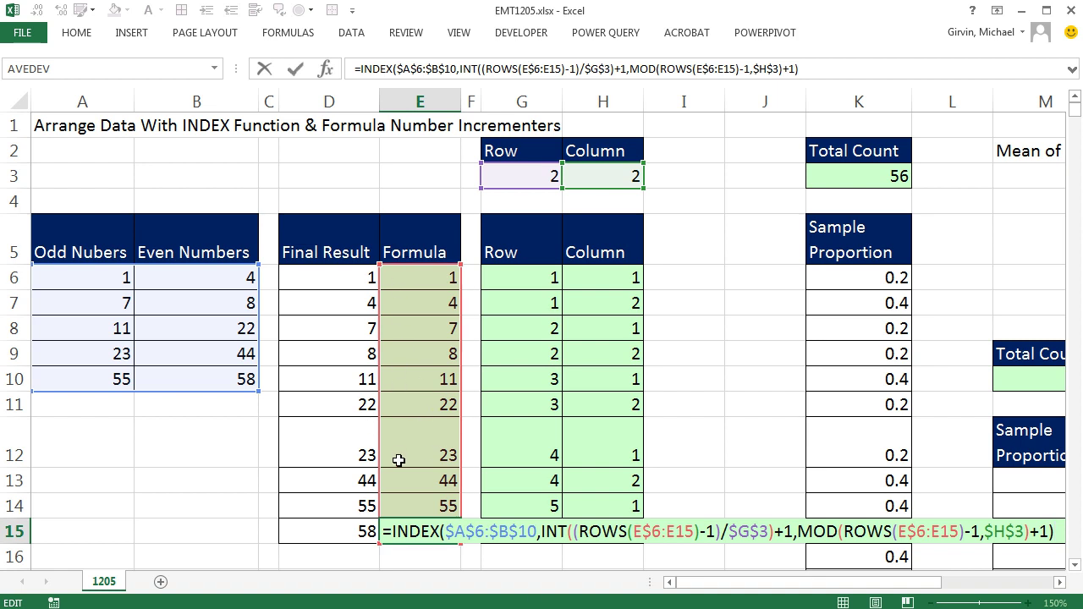
{"action": "key", "text": "Escape"}
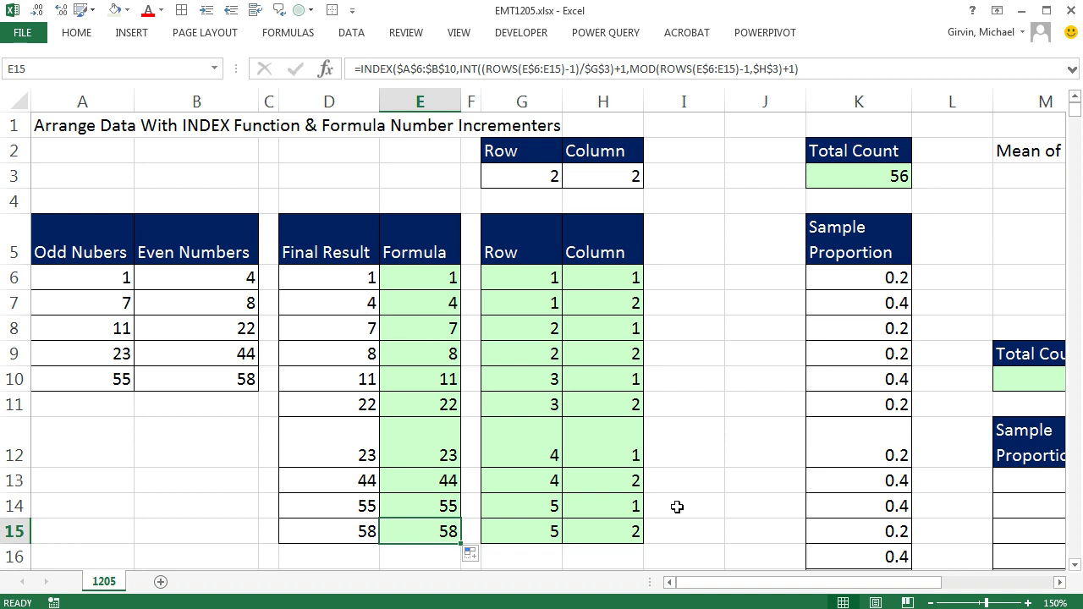
- Examine the two Sample Proportion lists in columns K and M and the empty Sample 1 column
{"action": "left_click_drag", "start_coordinate": [708, 590], "coordinate": [921, 586]}
{"action": "left_click", "coordinate": [462, 276]}
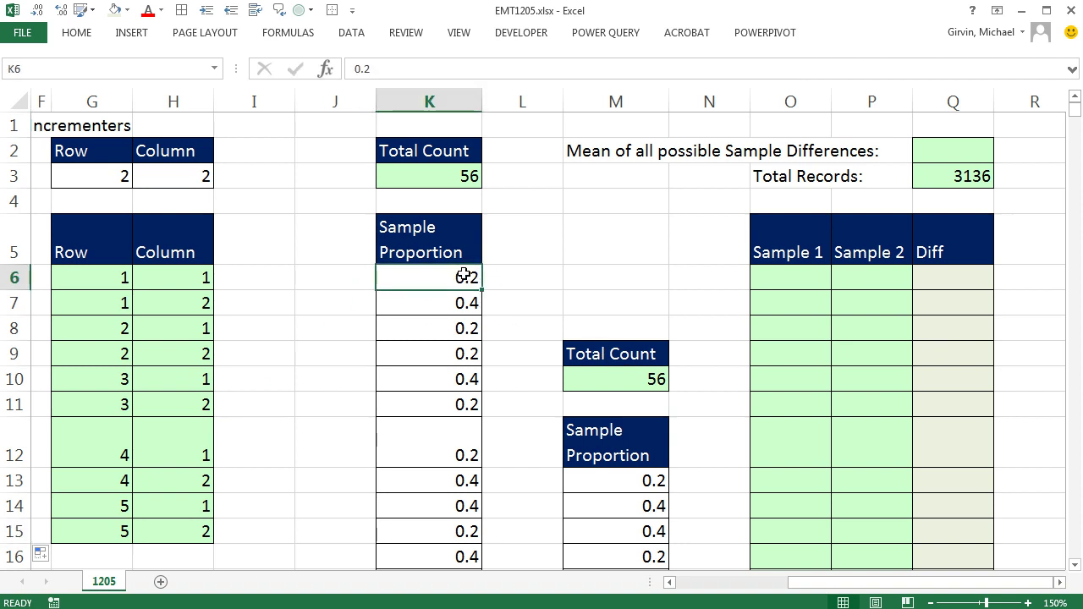
{"action": "left_click_drag", "start_coordinate": [798, 277], "coordinate": [812, 541]}
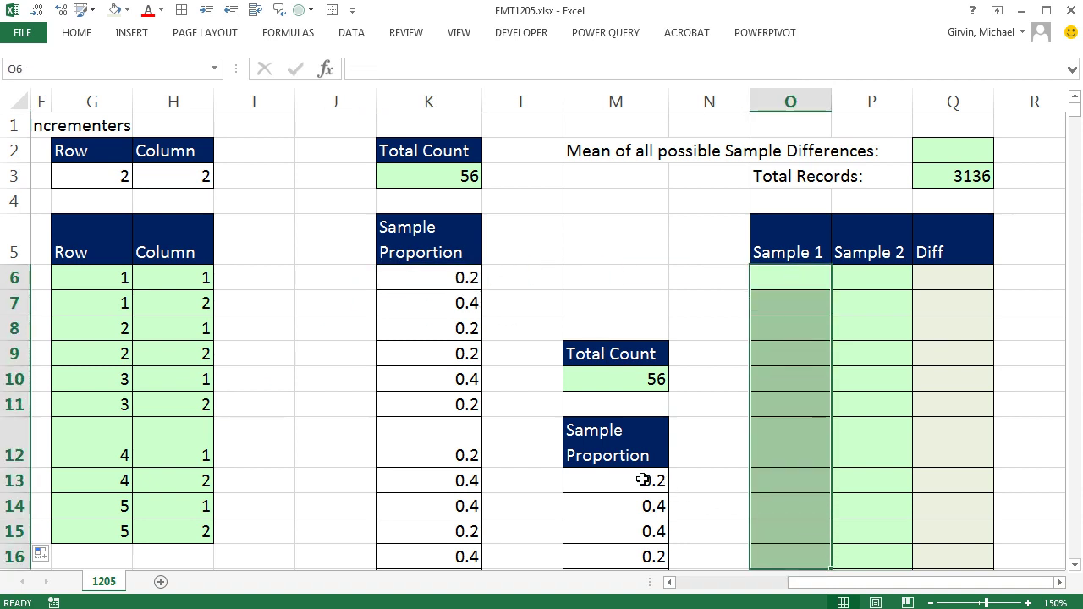
{"action": "left_click", "coordinate": [643, 479]}
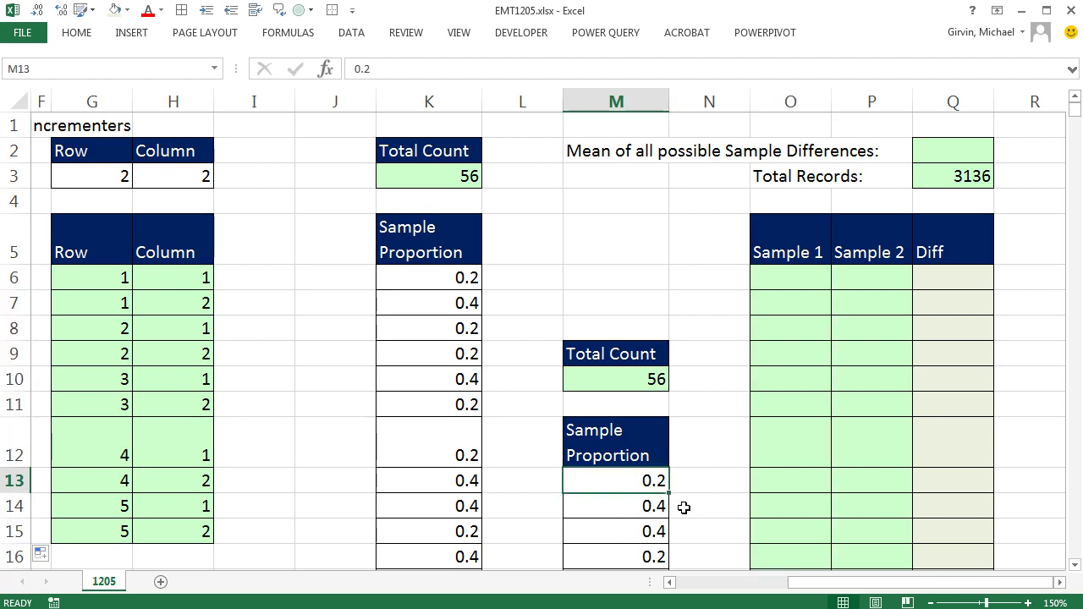
{"action": "key", "text": "ctrl+Down"}
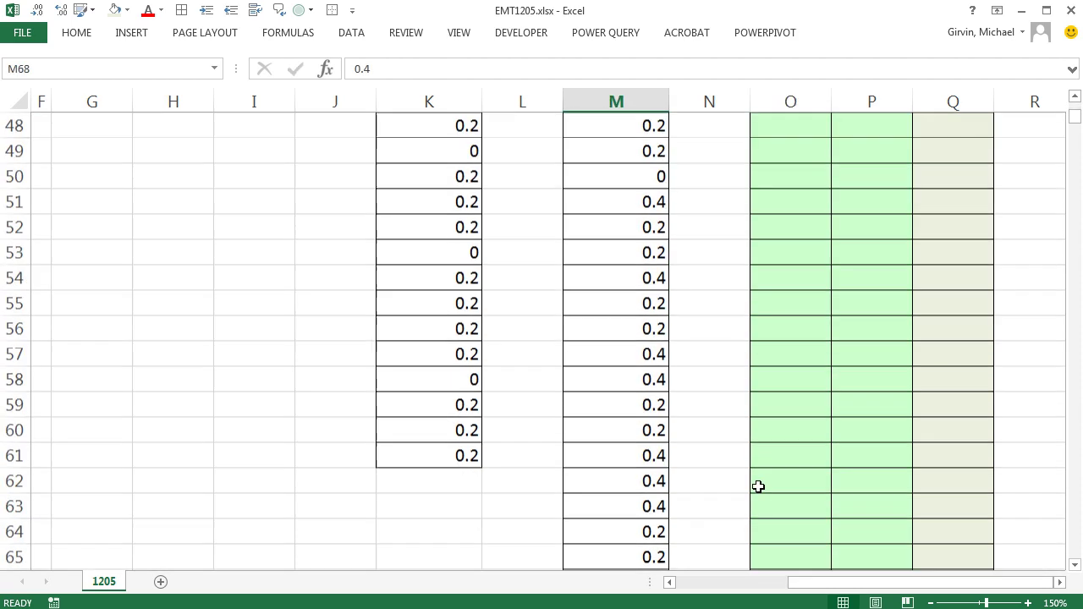
{"action": "key", "text": "ctrl+Up"}
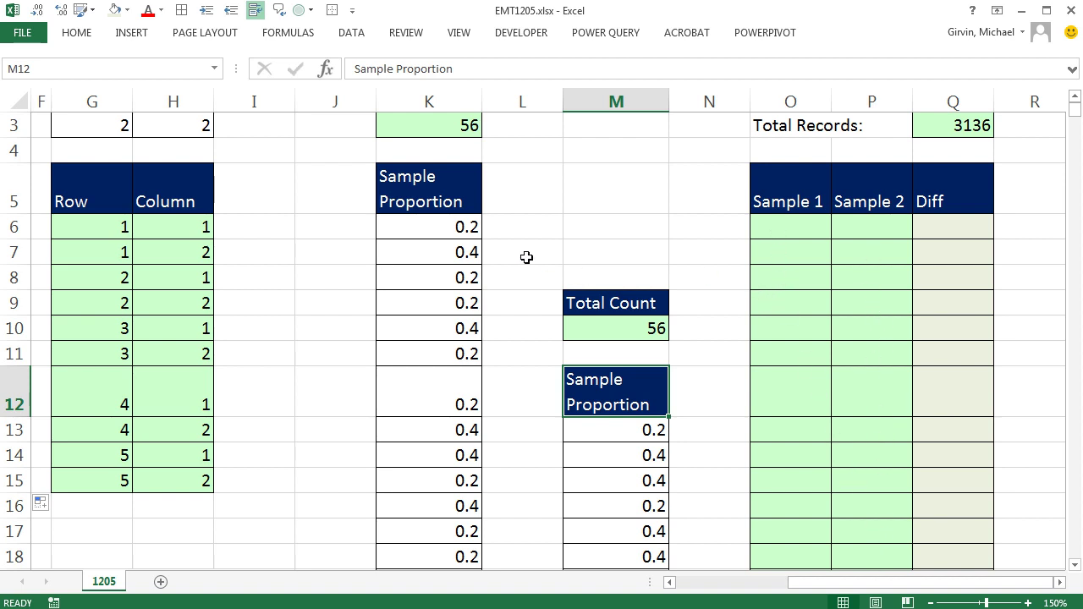
{"action": "left_click", "coordinate": [437, 228]}
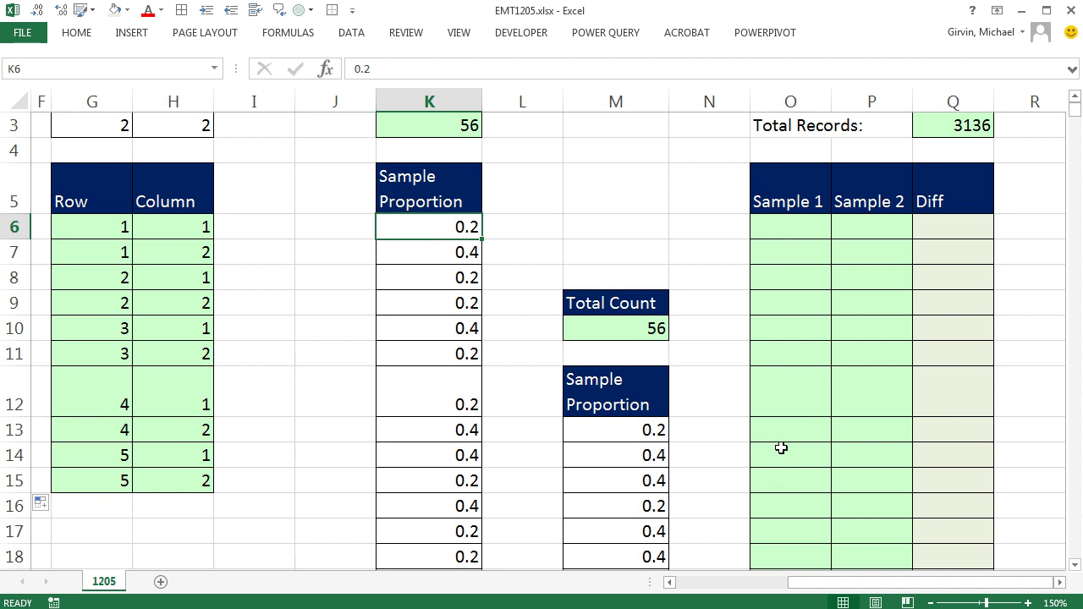
- Begin a row number incrementer in the first Sample 1 cell, O6, with =INT((ROWS(O$6:O6)-1)/
{"action": "left_click", "coordinate": [783, 232]}
{"action": "type", "text": "="}
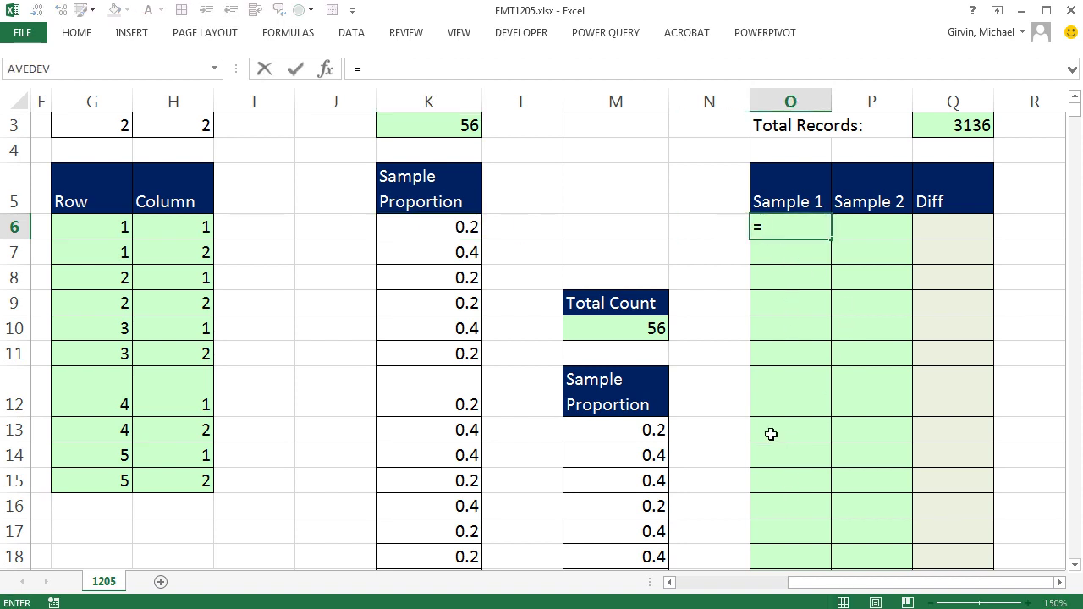
{"action": "type", "text": "INT("}
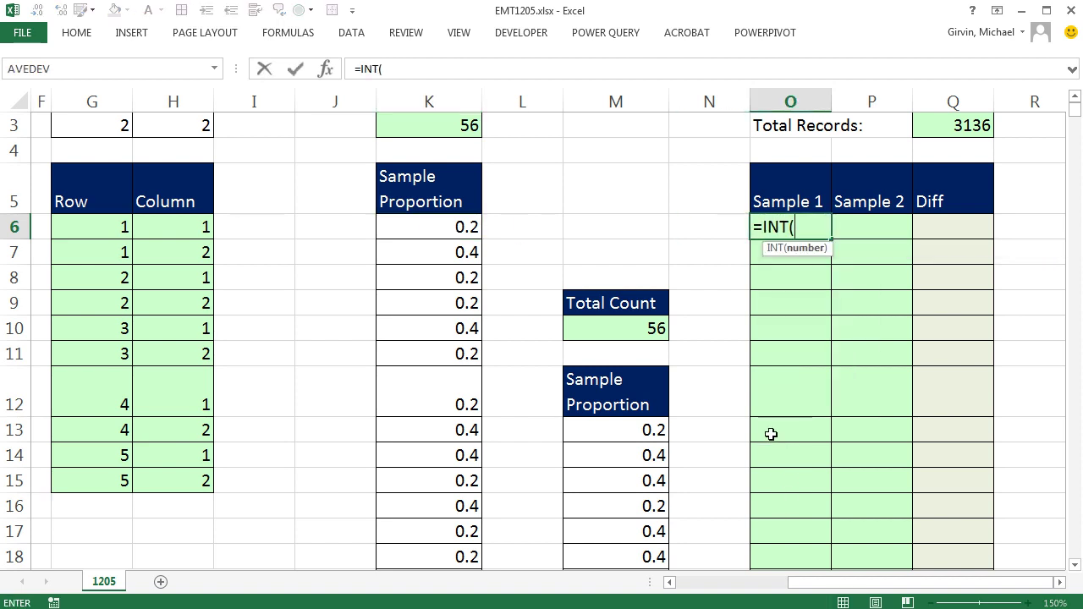
{"action": "type", "text": "(Rows"}
{"action": "key", "text": "Tab"}
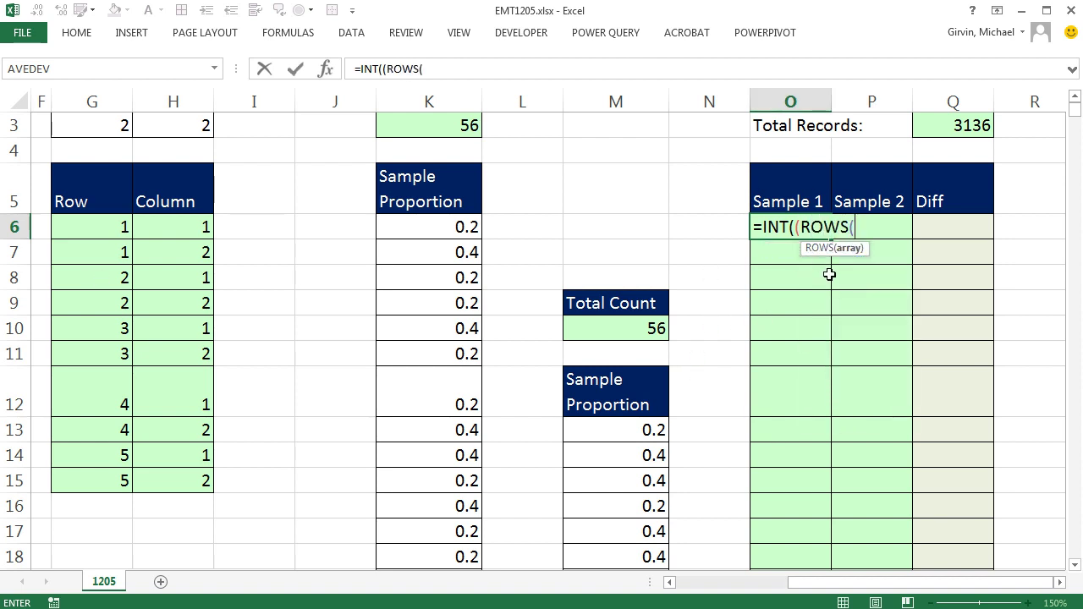
{"action": "key", "text": "BackSpace"}
{"action": "type", "text": "O:$6:O6)-1"}
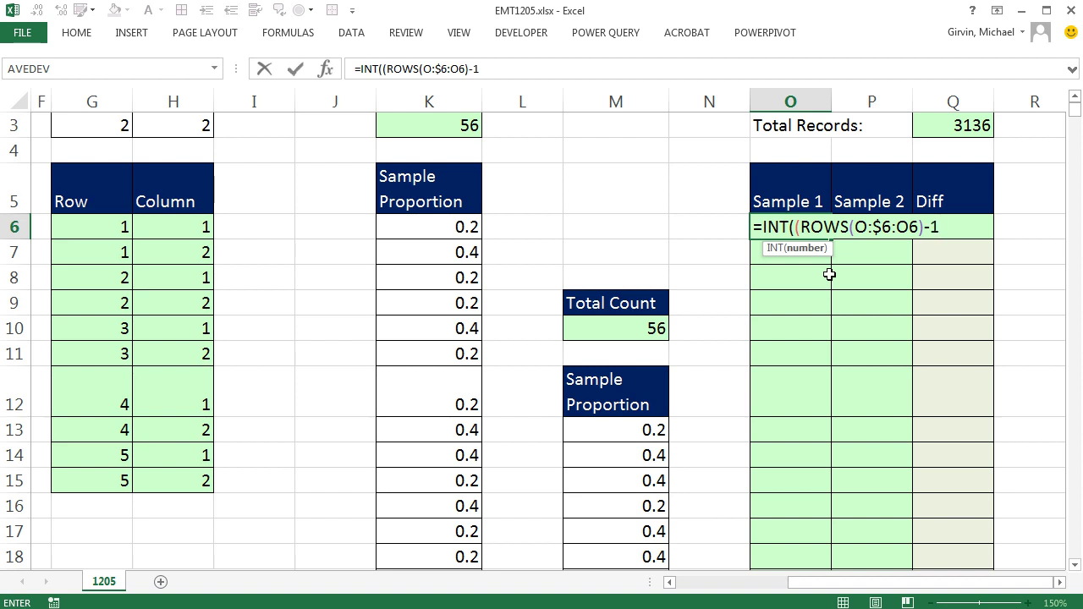
{"action": "left_click", "coordinate": [867, 227]}
{"action": "key", "text": "BackSpace"}
{"action": "left_click", "coordinate": [941, 226]}
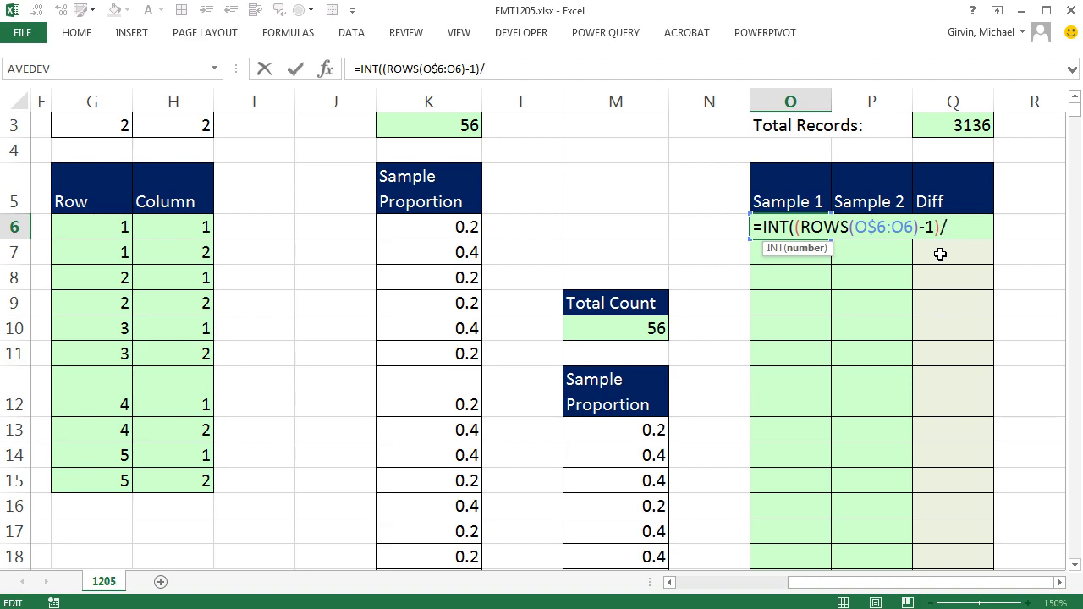
- Finish the O6 formula with the locked Total Count cell $K$3 as divisor, add 1 after INT, and enter it
{"action": "scroll", "coordinate": [940, 254], "scroll_direction": "up", "scroll_amount": 1}
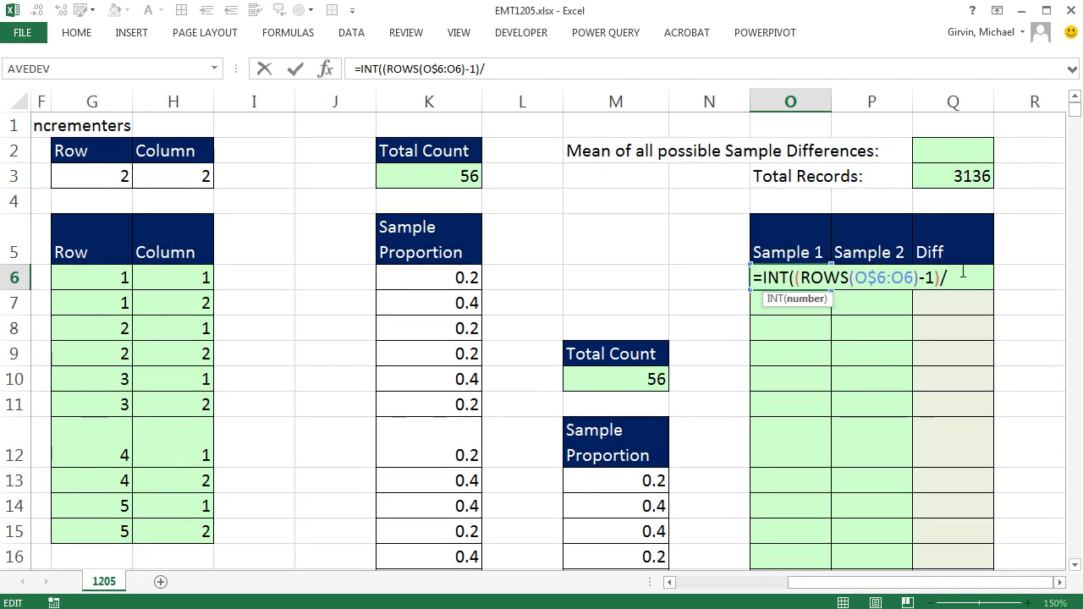
{"action": "left_click", "coordinate": [459, 178]}
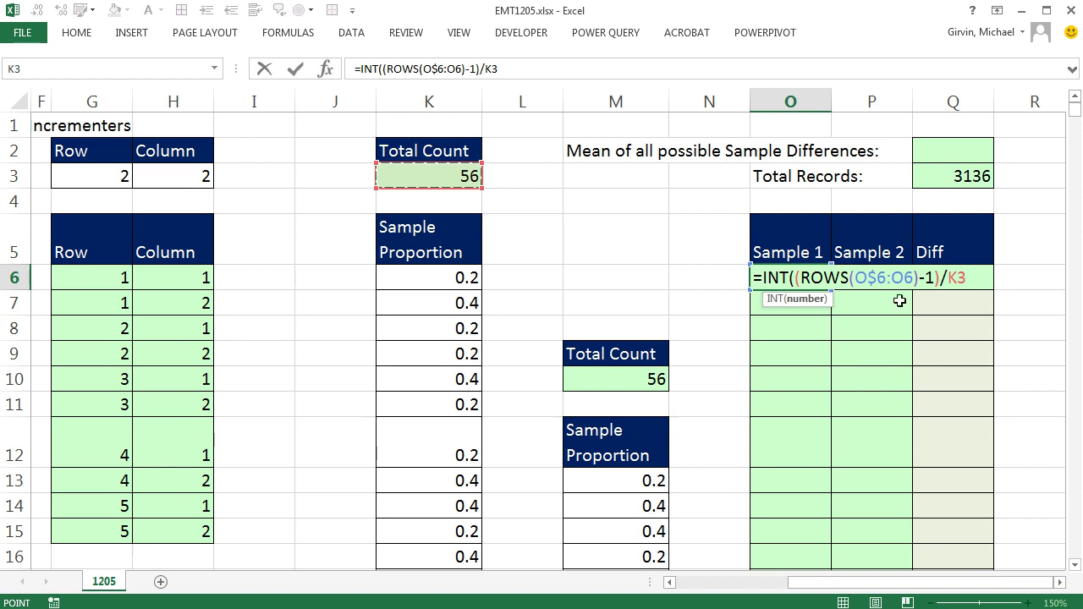
{"action": "key", "text": "F4"}
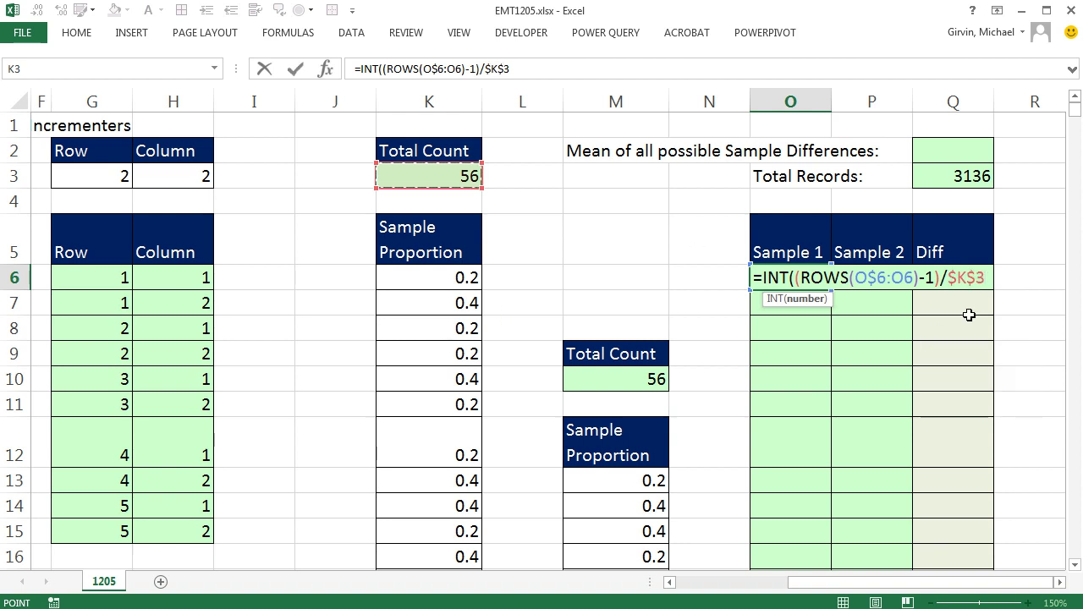
{"action": "type", "text": ")"}
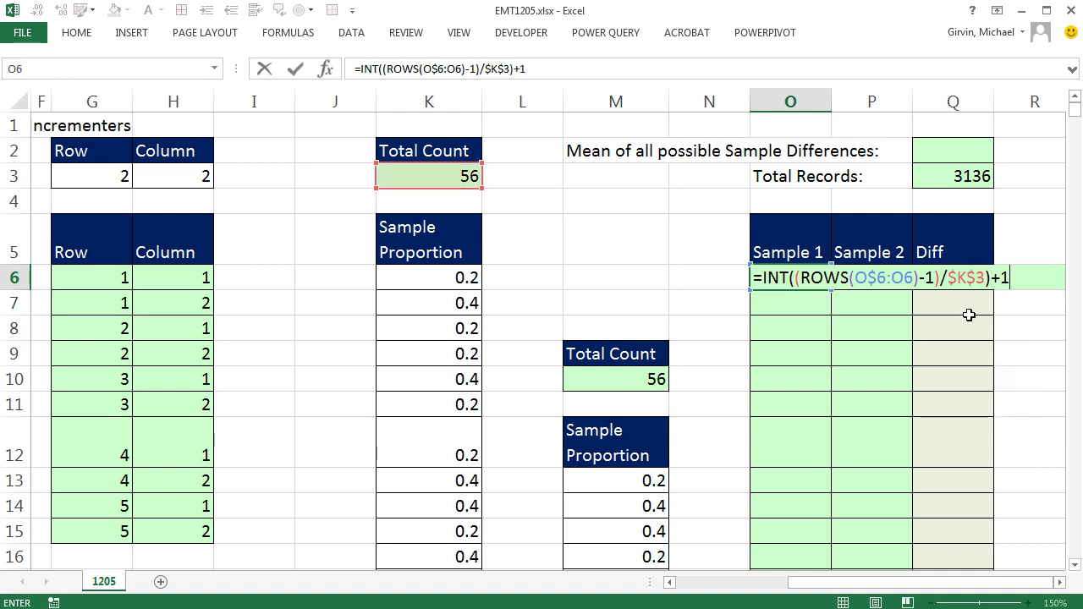
{"action": "type", "text": "+1"}
{"action": "key", "text": "ctrl+Return"}
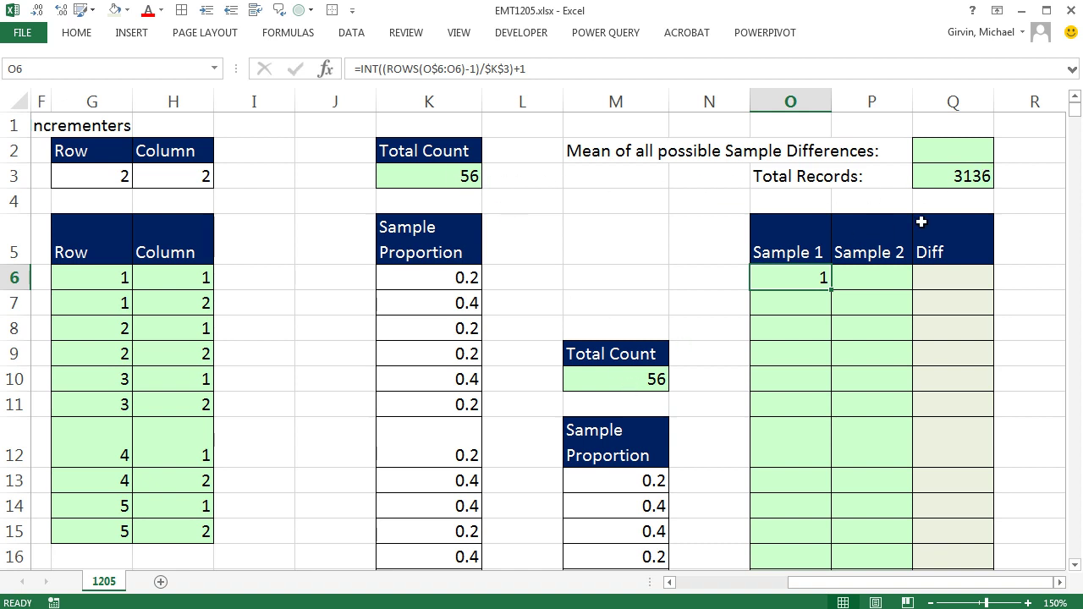
- Inspect the Total Records formula in Q3 without changing it
{"action": "left_click", "coordinate": [945, 175]}
{"action": "double_click", "coordinate": [967, 177]}
{"action": "key", "text": "Escape"}
- Copy the O6 formula and paste it over the whole range from O6 to O3141 using Go To
{"action": "left_click", "coordinate": [792, 275]}
{"action": "key", "text": "ctrl+c"}
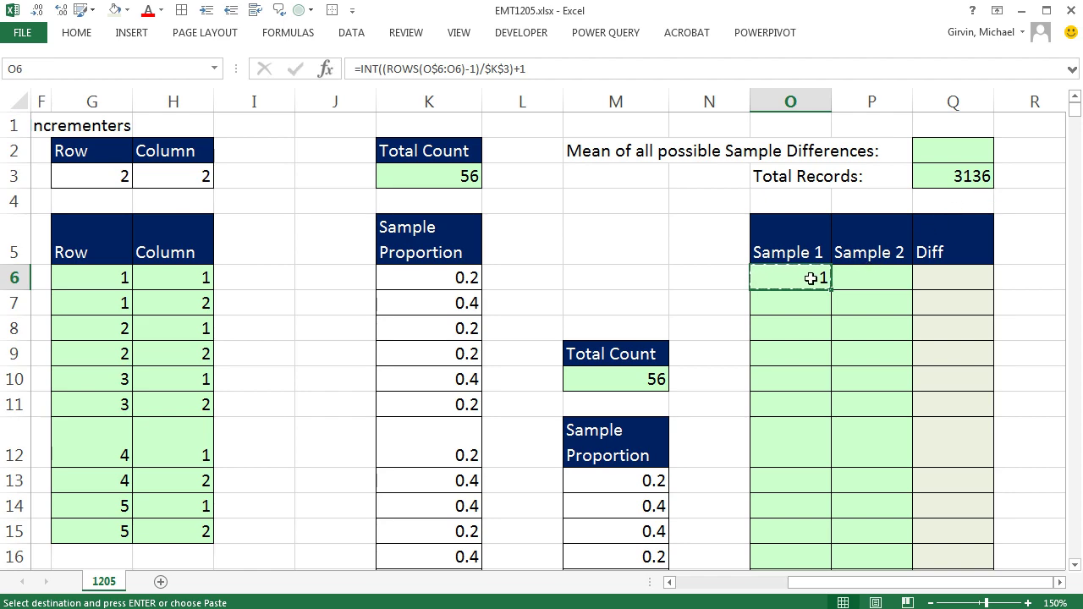
{"action": "key", "text": "F5"}
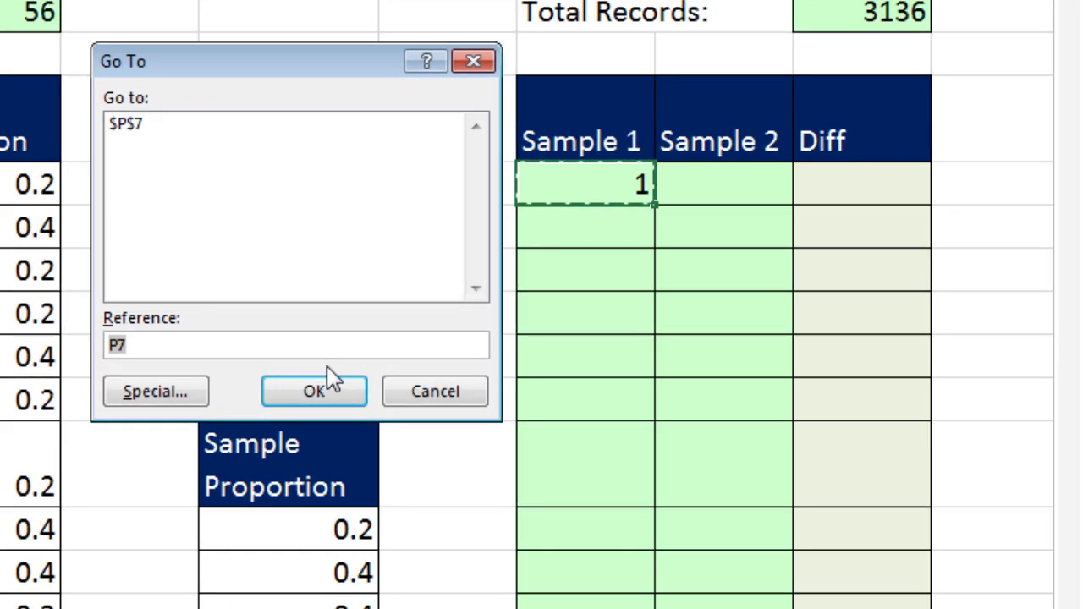
{"action": "type", "text": "o3141"}
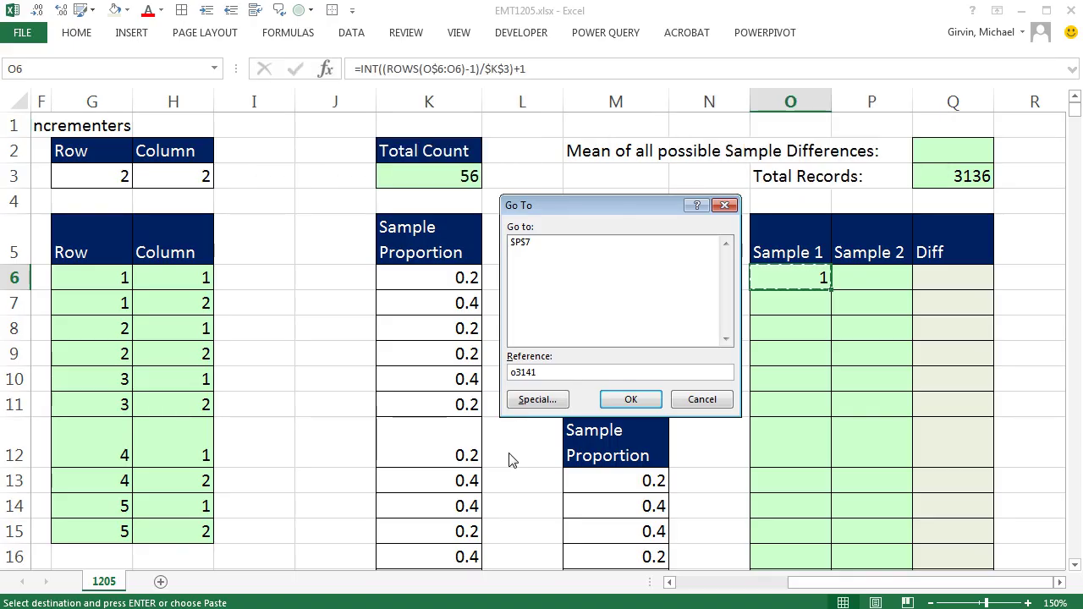
{"action": "key", "text": "shift+Return"}
{"action": "key", "text": "ctrl+v"}
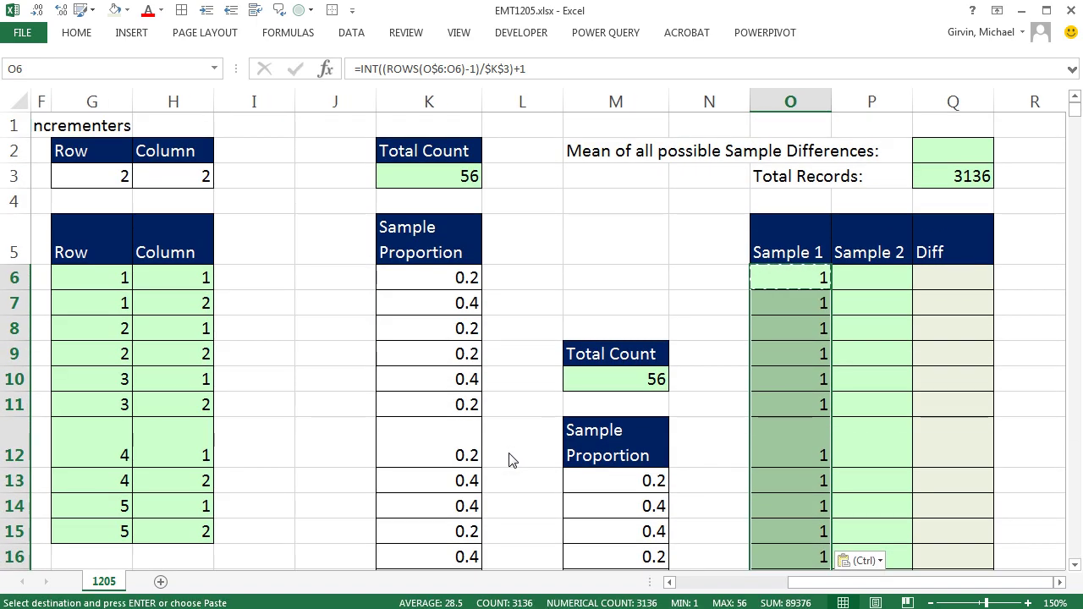
- Check where the incremented row numbers change down the Sample 1 column, then return to its header
{"action": "scroll", "coordinate": [664, 437], "scroll_direction": "down", "scroll_amount": 18}
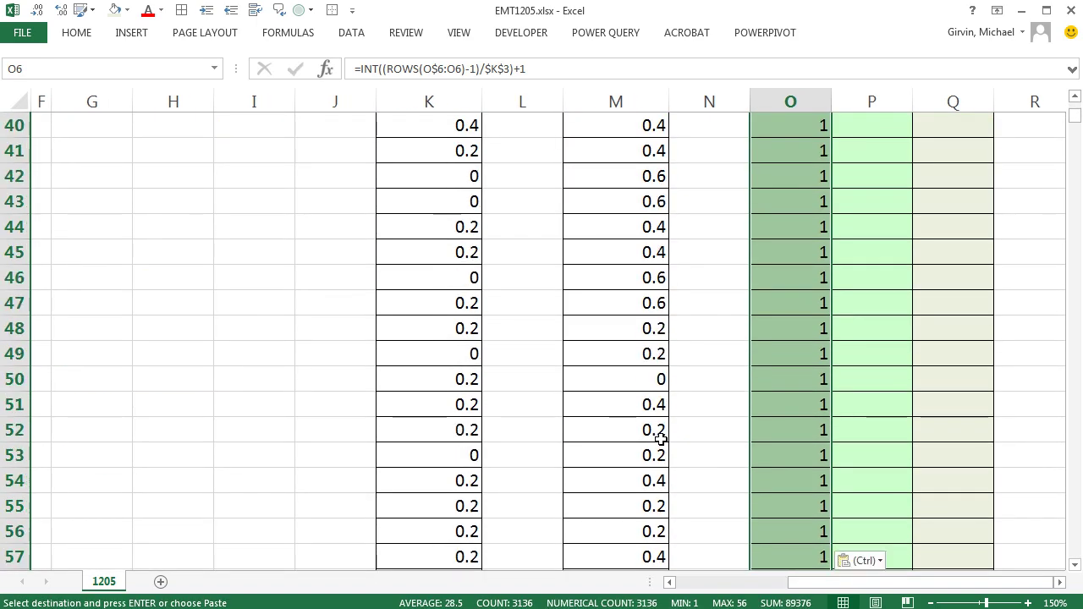
{"action": "left_click_drag", "start_coordinate": [783, 307], "coordinate": [803, 384]}
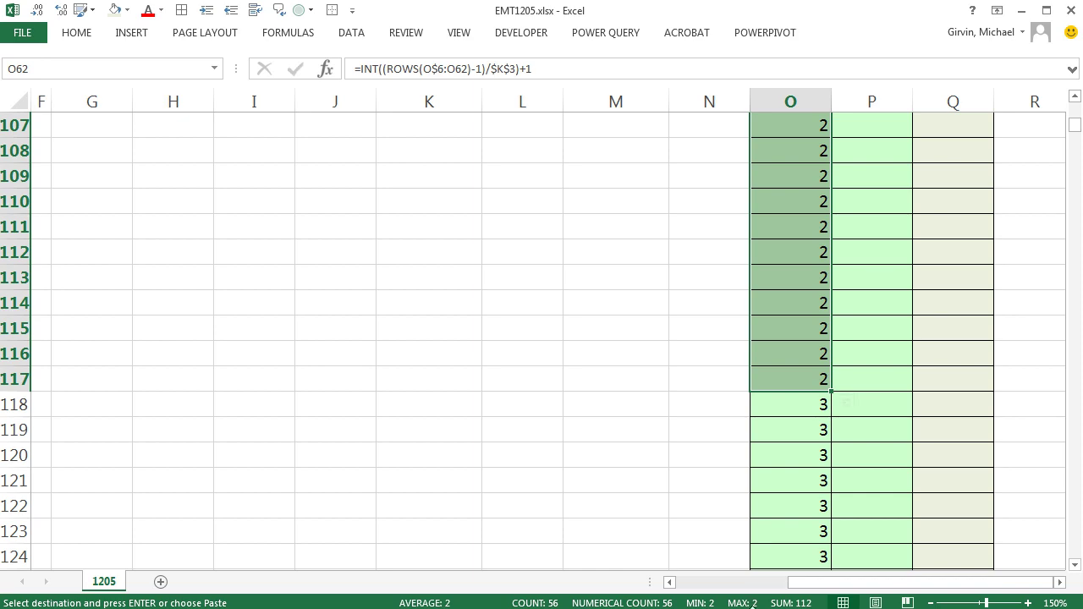
{"action": "left_click", "coordinate": [795, 485]}
{"action": "key", "text": "ctrl+Up"}
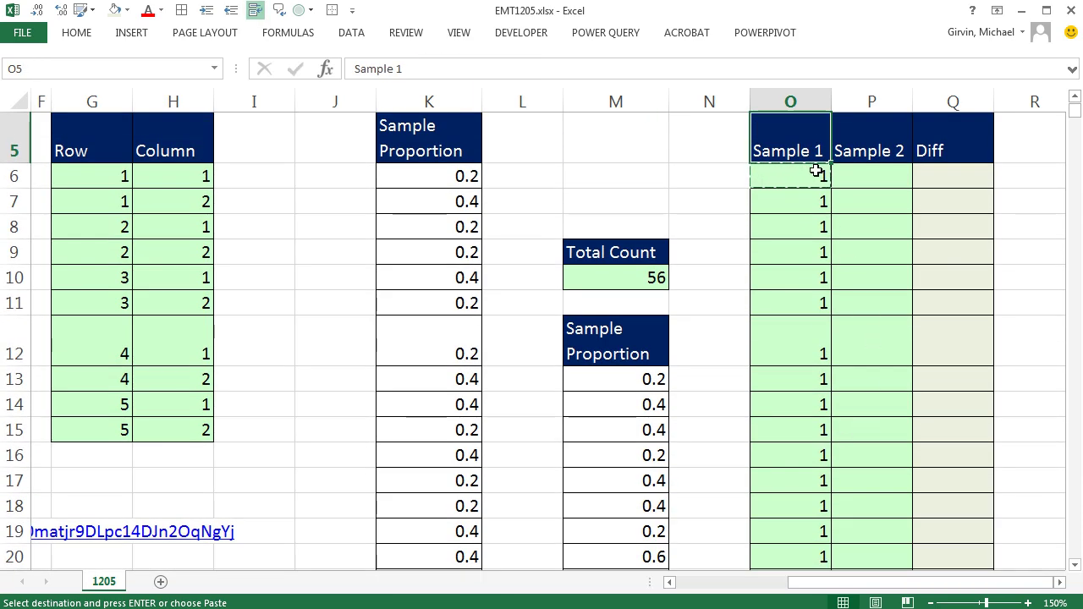
- Insert INDEX ahead of INT in the O6 formula, with the locked Sample Proportion range $K$6:$K$61 as its array
{"action": "double_click", "coordinate": [812, 172]}
{"action": "left_click", "coordinate": [764, 175]}
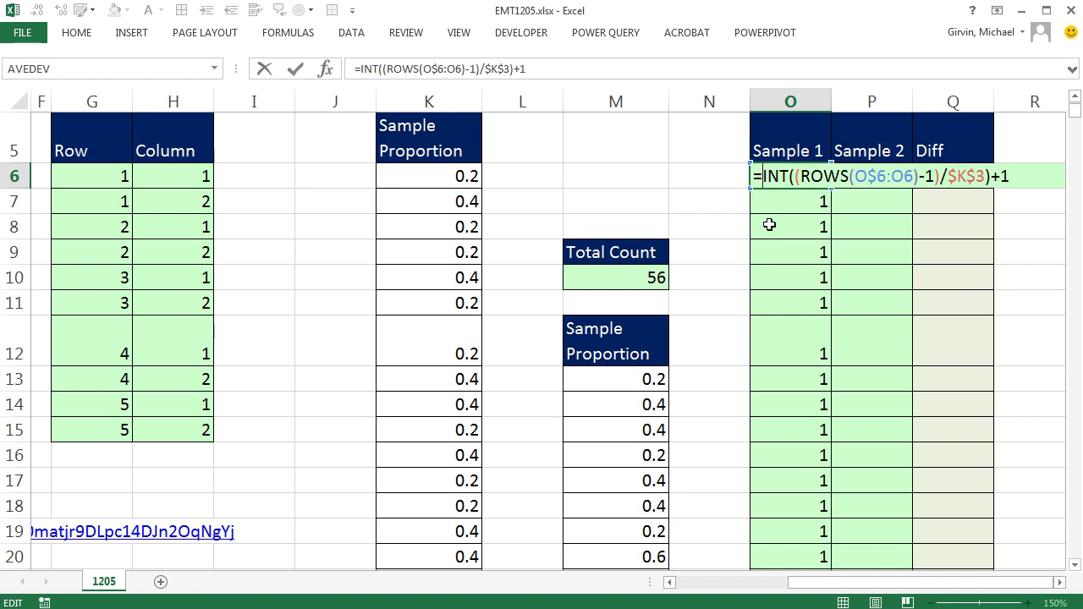
{"action": "type", "text": "in"}
{"action": "key", "text": "Tab"}
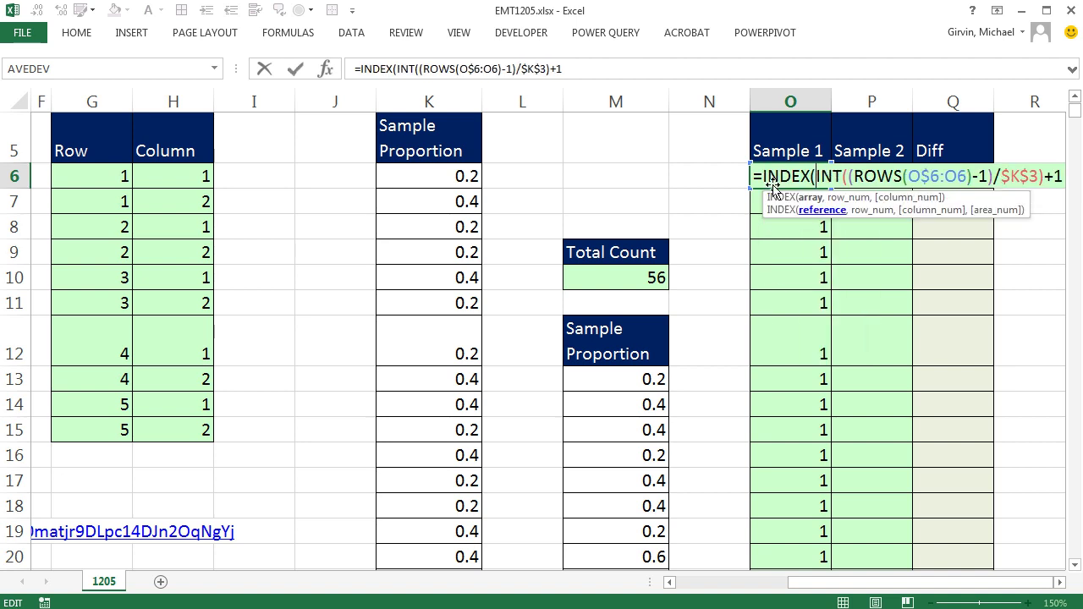
{"action": "left_click", "coordinate": [439, 177]}
{"action": "key", "text": "ctrl+shift+Down"}
{"action": "key", "text": "F4"}
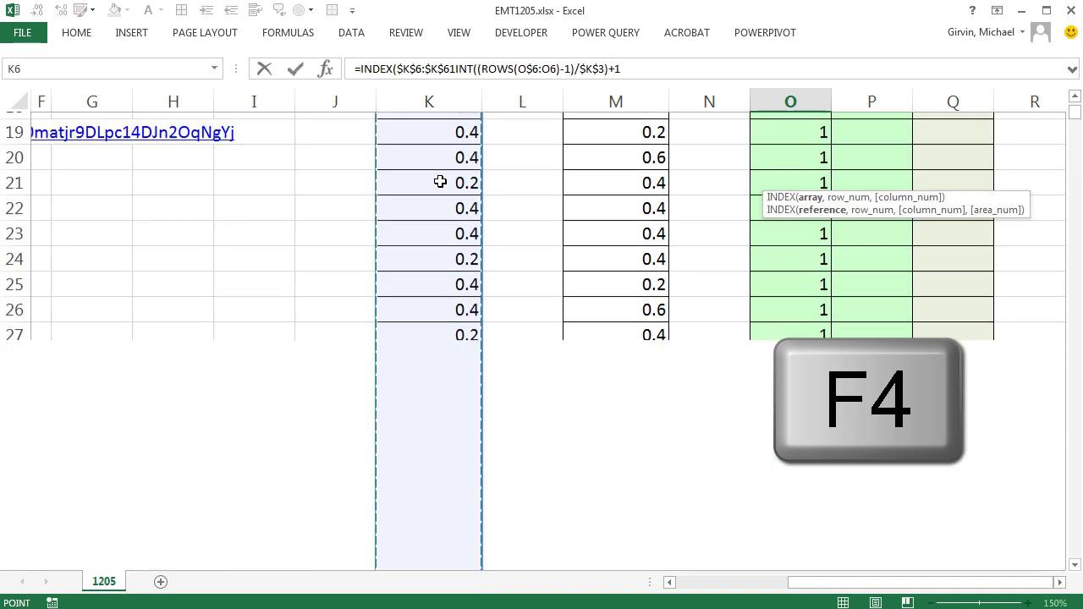
{"action": "type", "text": ","}
- Close INDEX in O6 with the INT expression as row number, enter the formula and fill it down the Sample 1 column
{"action": "left_click", "coordinate": [848, 327]}
{"action": "left_click", "coordinate": [851, 305]}
{"action": "type", "text": ")"}
{"action": "key", "text": "ctrl+Return"}
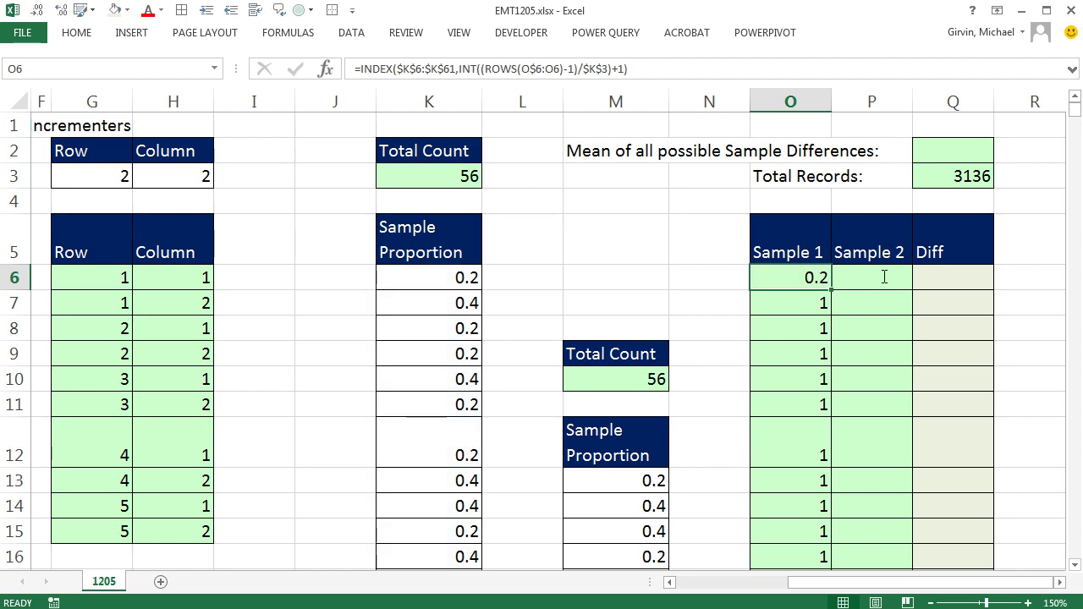
{"action": "double_click", "coordinate": [832, 289]}
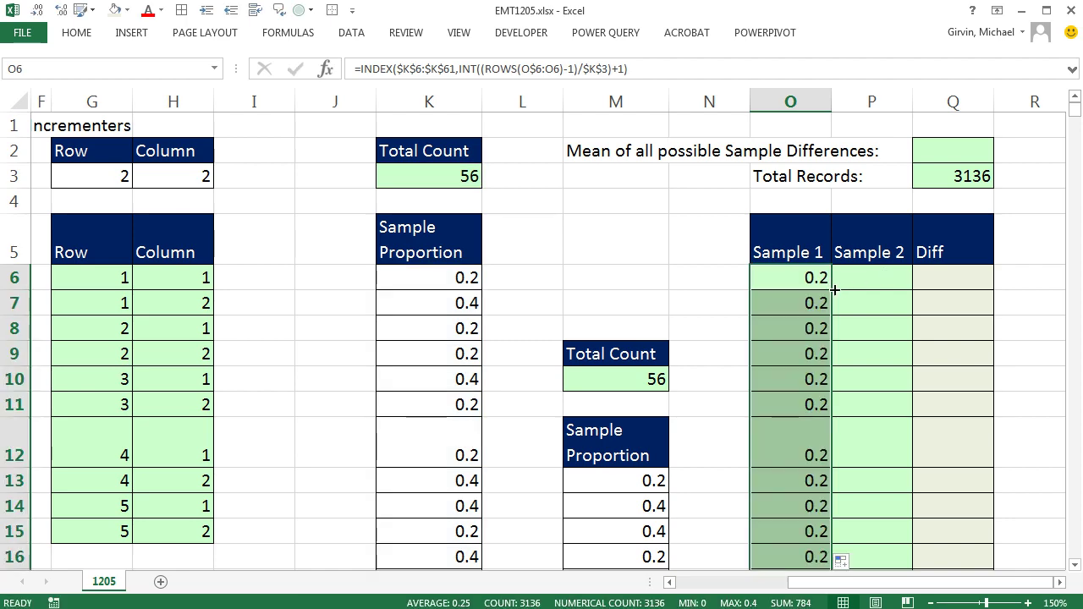
- Select O6 to O61 to check the first repeated block of the Sample 1 column, then return to the Sample 2 column's first cell
{"action": "left_click_drag", "start_coordinate": [816, 283], "coordinate": [812, 454]}
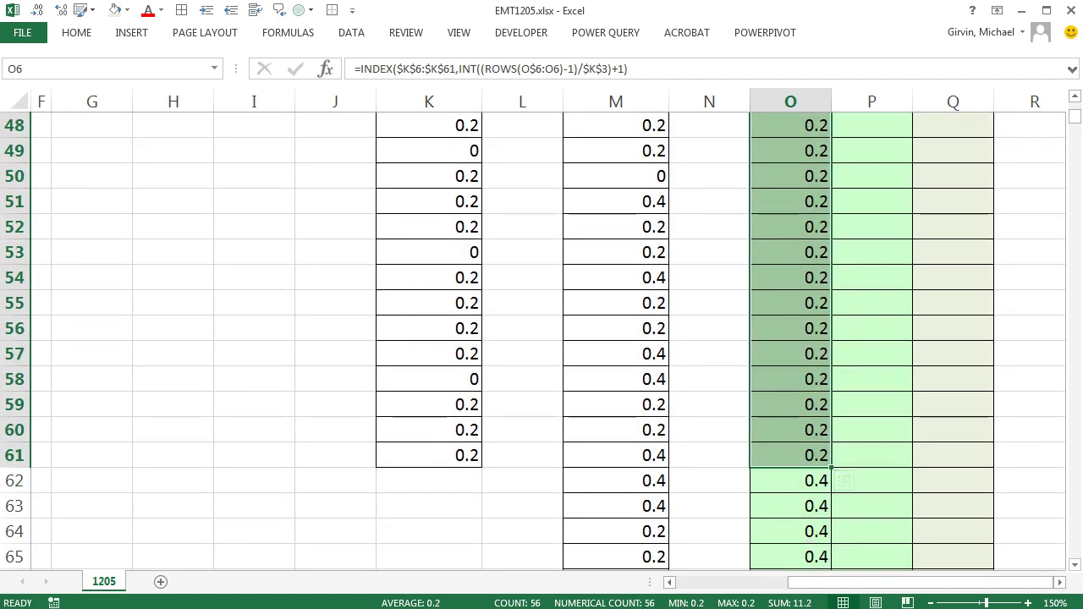
{"action": "scroll", "coordinate": [829, 397], "scroll_direction": "up", "scroll_amount": 16}
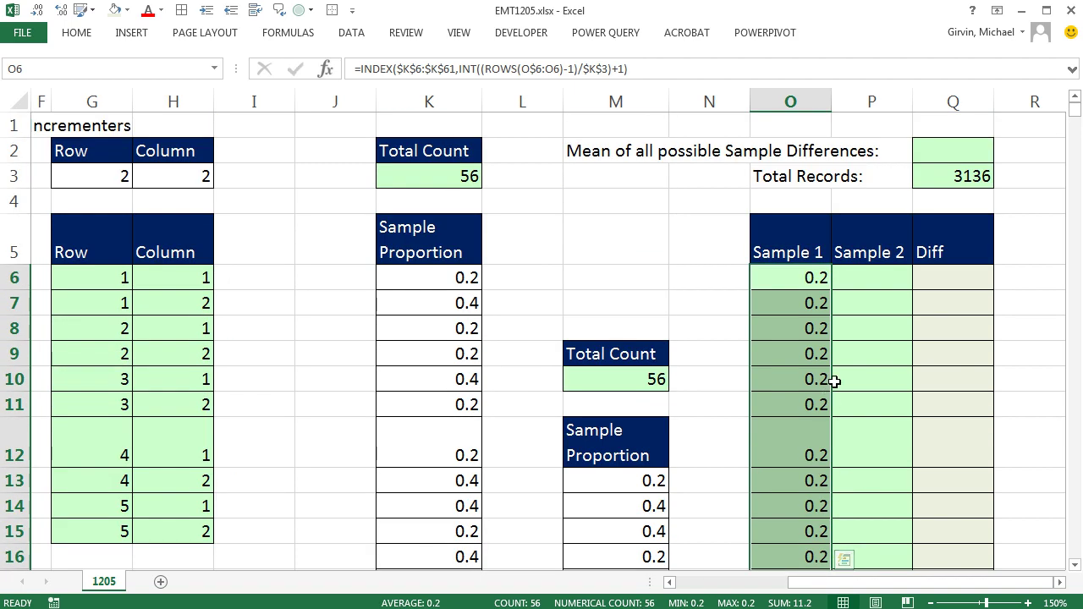
{"action": "left_click", "coordinate": [863, 278]}
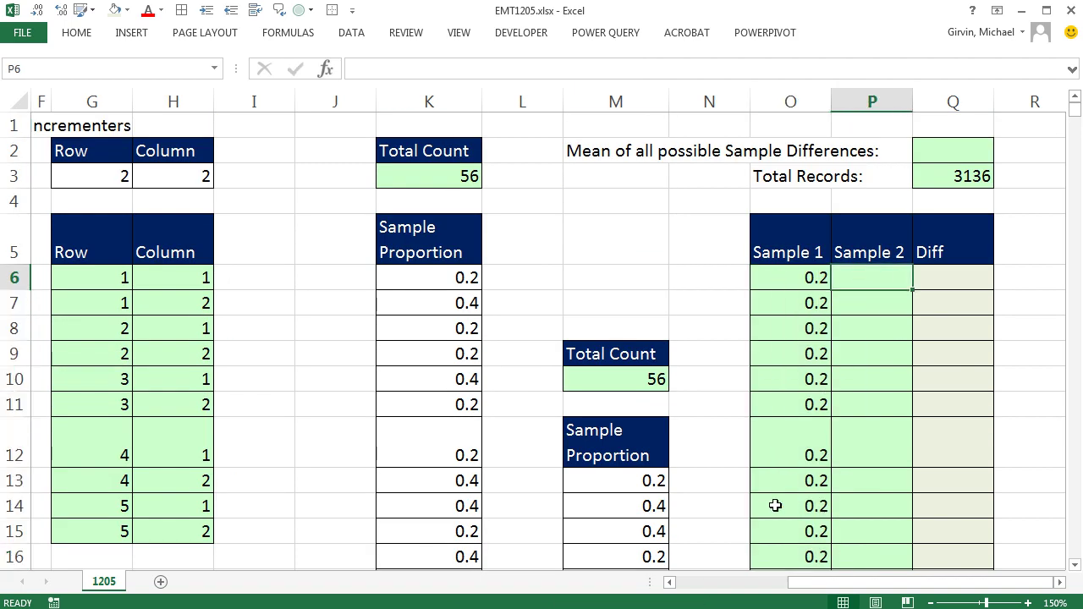
- Copy the O6 formula into P6 and repoint its array to $M$13:$M$68 and its divisor to $M$10
{"action": "left_click", "coordinate": [783, 278]}
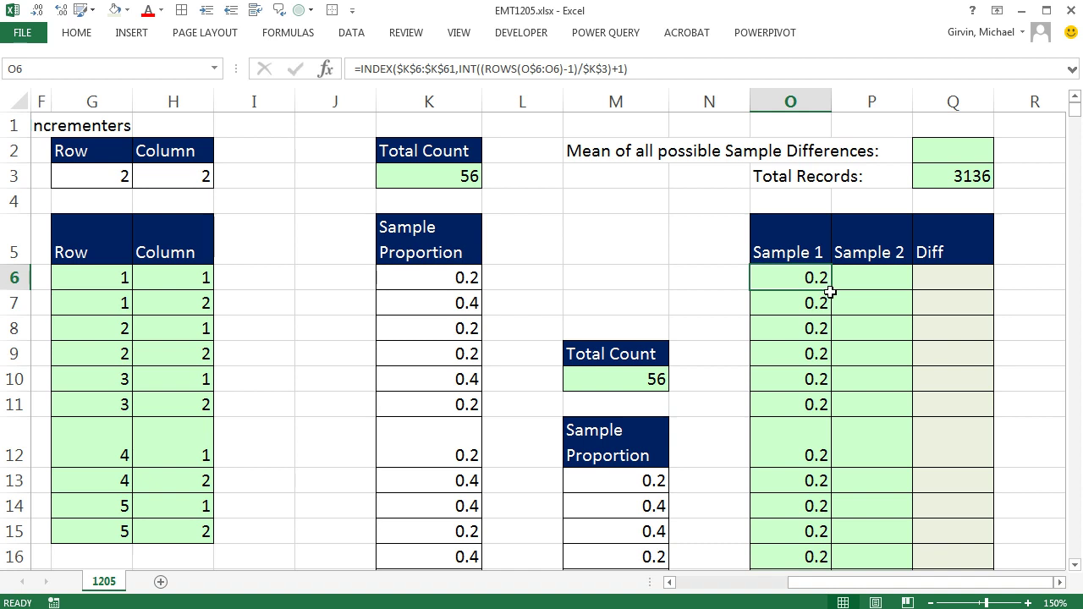
{"action": "left_click_drag", "start_coordinate": [832, 292], "coordinate": [883, 283]}
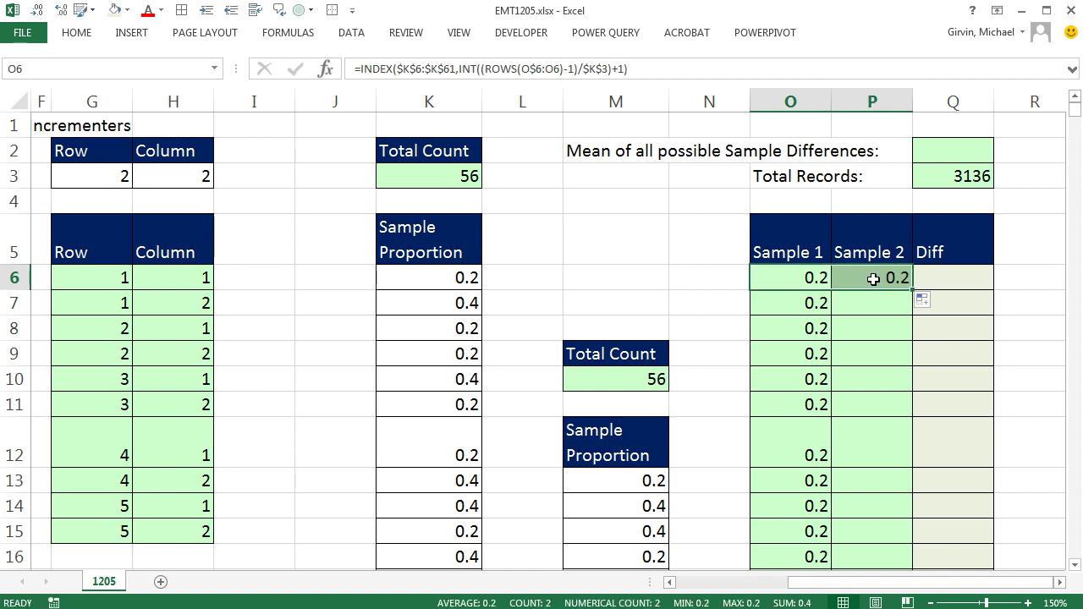
{"action": "left_click", "coordinate": [873, 280]}
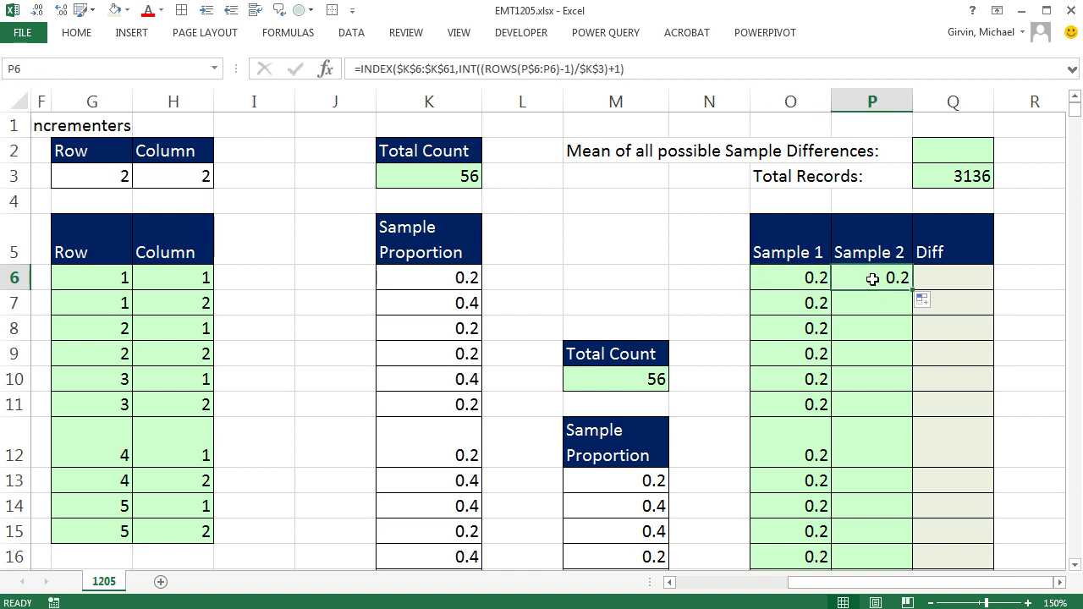
{"action": "key", "text": "F2"}
{"action": "left_click_drag", "start_coordinate": [479, 277], "coordinate": [636, 499]}
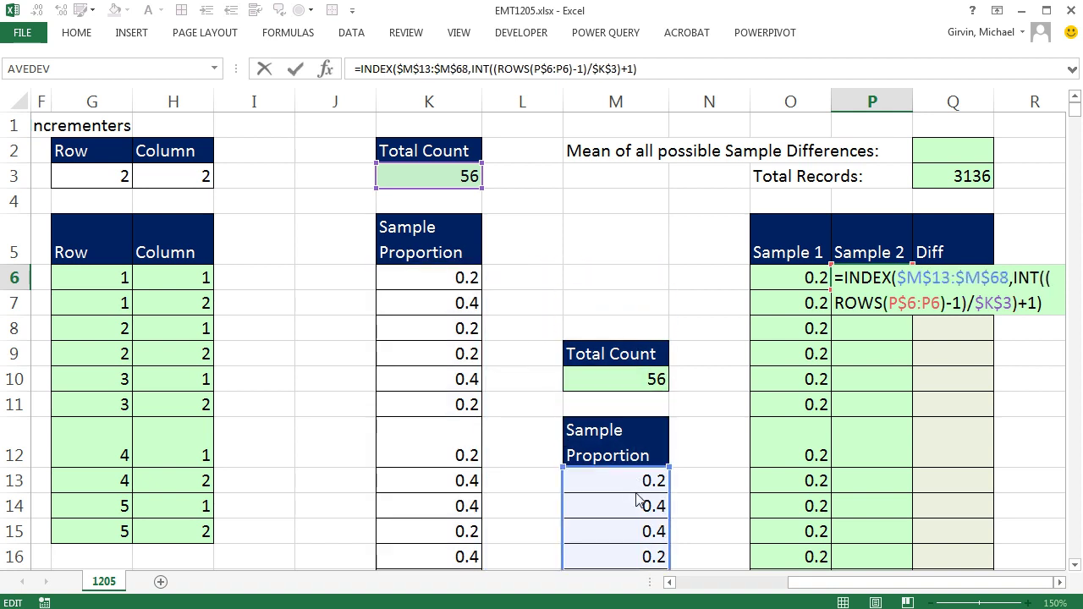
{"action": "left_click_drag", "start_coordinate": [449, 187], "coordinate": [668, 391]}
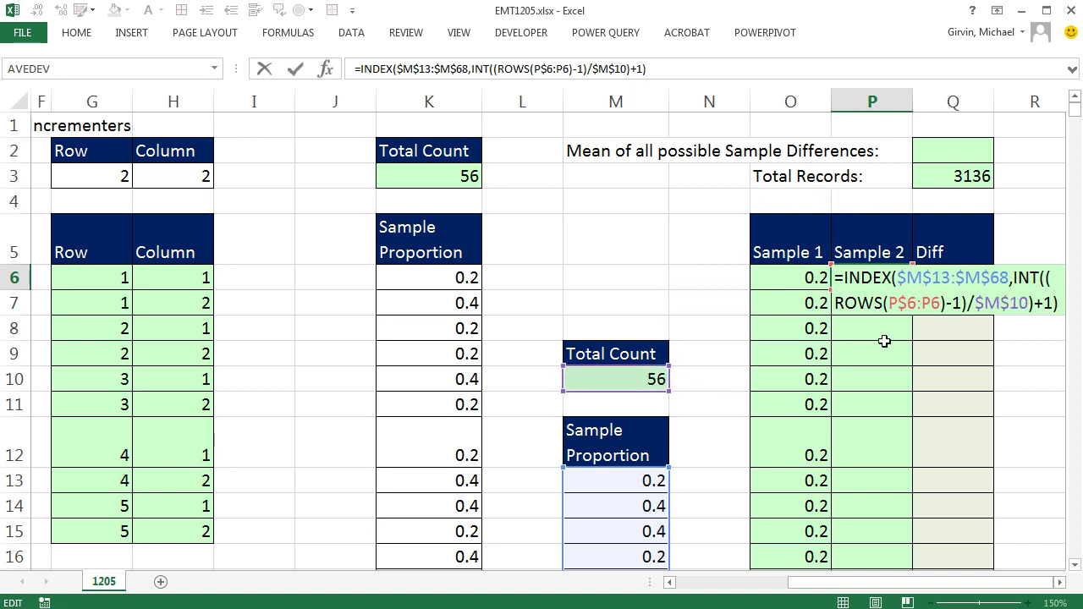
- Replace the INT function in the P6 formula's row number argument with MOD
{"action": "left_click", "coordinate": [1014, 280]}
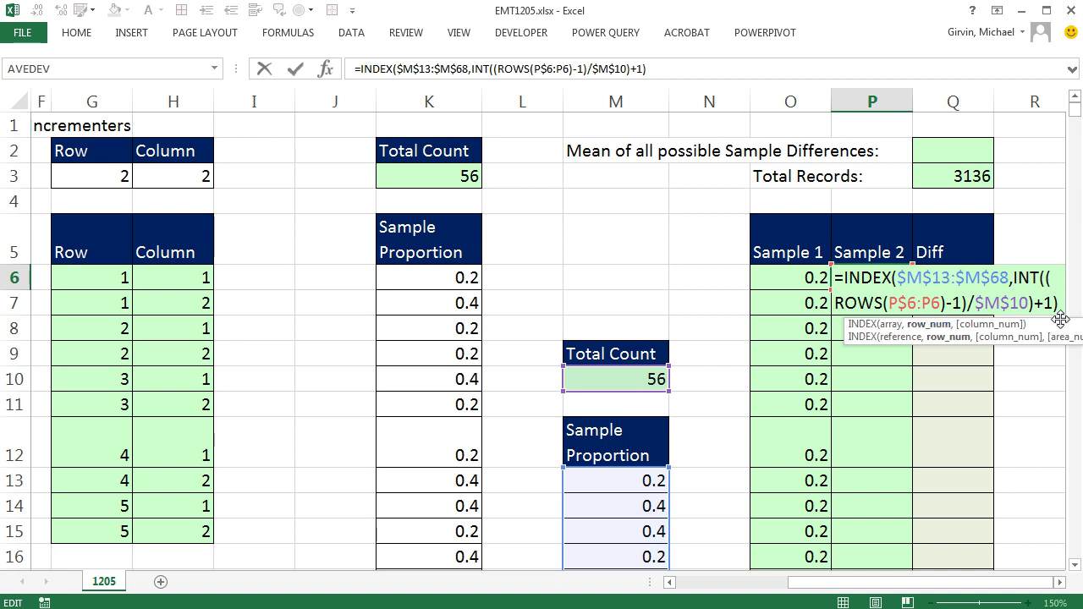
{"action": "key", "text": "Delete"}
{"action": "key", "text": "Delete"}
{"action": "key", "text": "Delete"}
{"action": "key", "text": "Delete"}
{"action": "type", "text": "mod"}
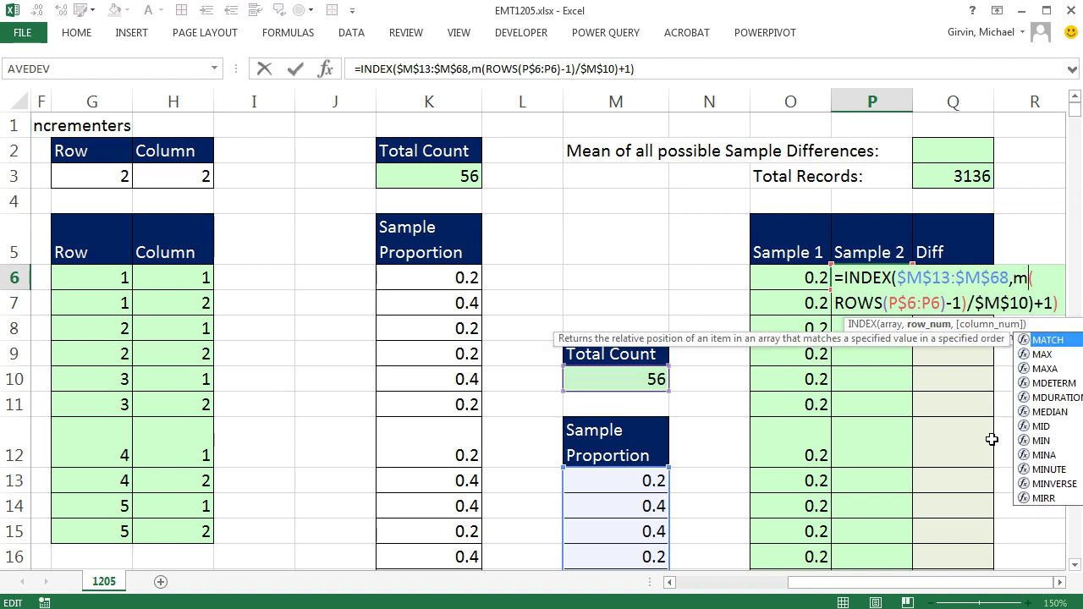
{"action": "key", "text": "Tab"}
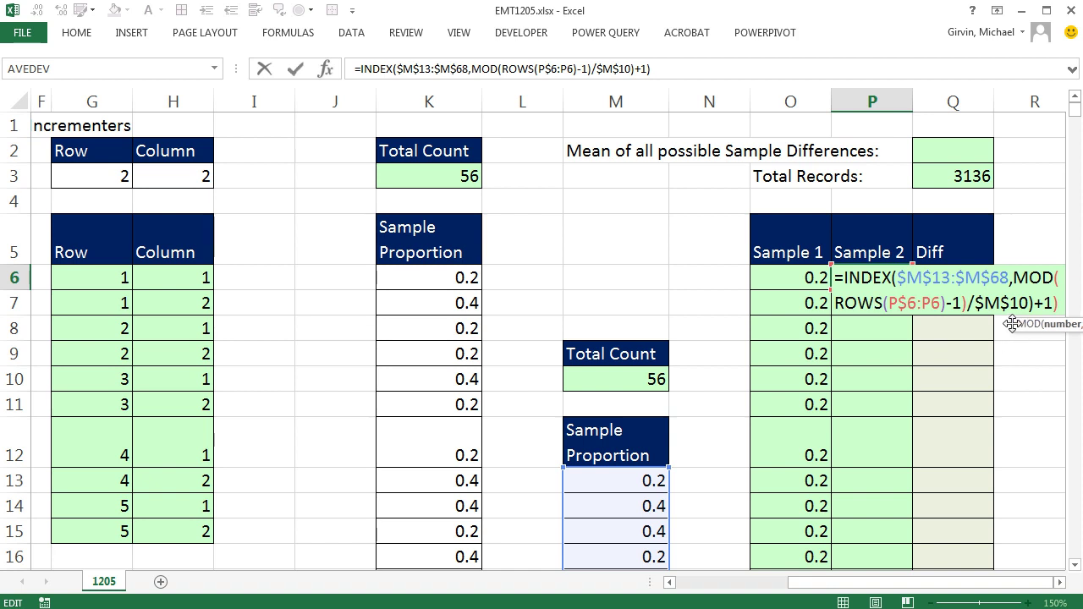
- Rewrite the MOD arguments in P6 as ROWS(P$6:P6)-1 for the number and $M$10 for the divisor
{"action": "left_click", "coordinate": [833, 341]}
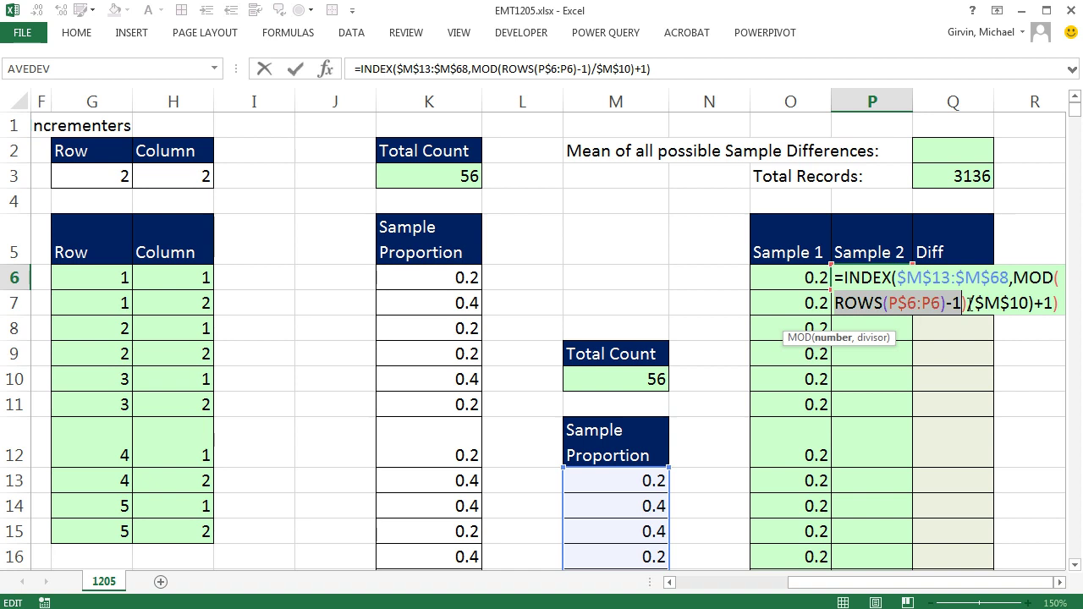
{"action": "left_click", "coordinate": [964, 303]}
{"action": "key", "text": "Delete"}
{"action": "key", "text": "Delete"}
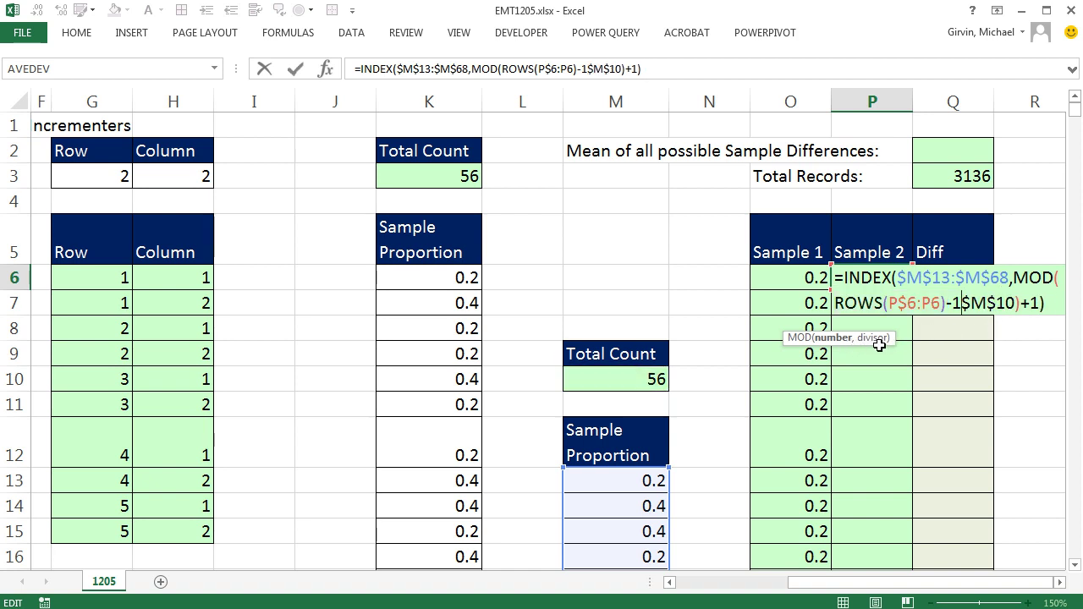
{"action": "type", "text": ","}
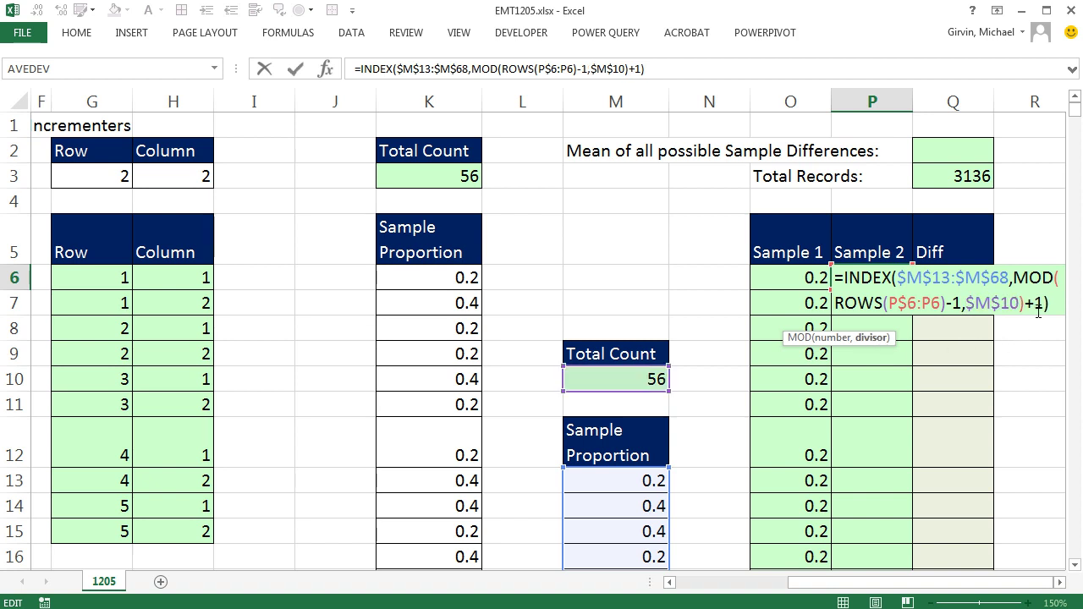
- Enter the P6 formula after checking its row number argument, fill it down the Sample 2 column and review P6 to P61
{"action": "left_click", "coordinate": [1015, 281]}
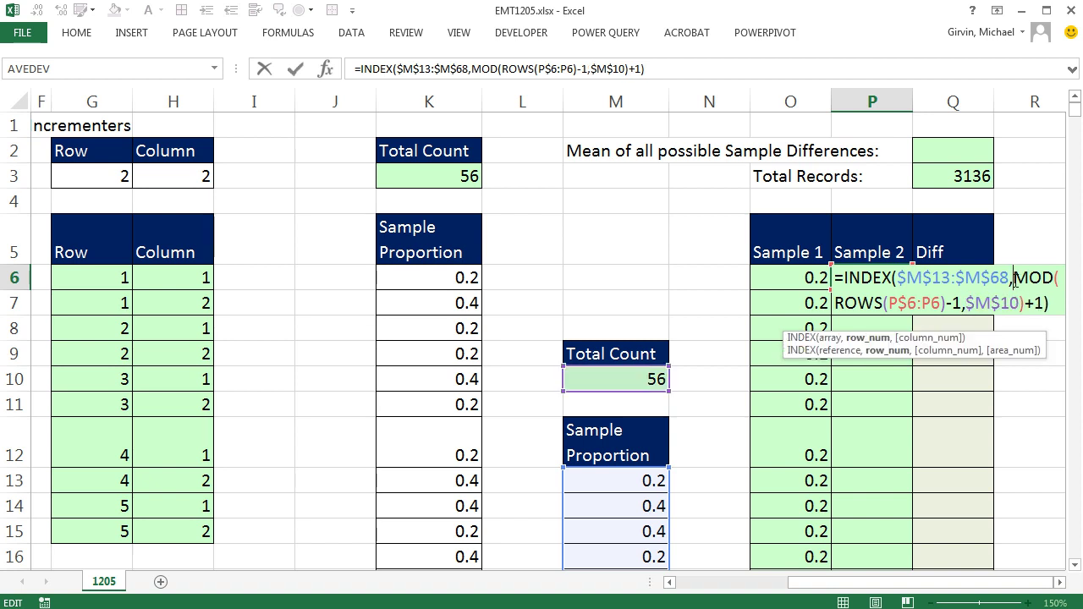
{"action": "left_click", "coordinate": [877, 338]}
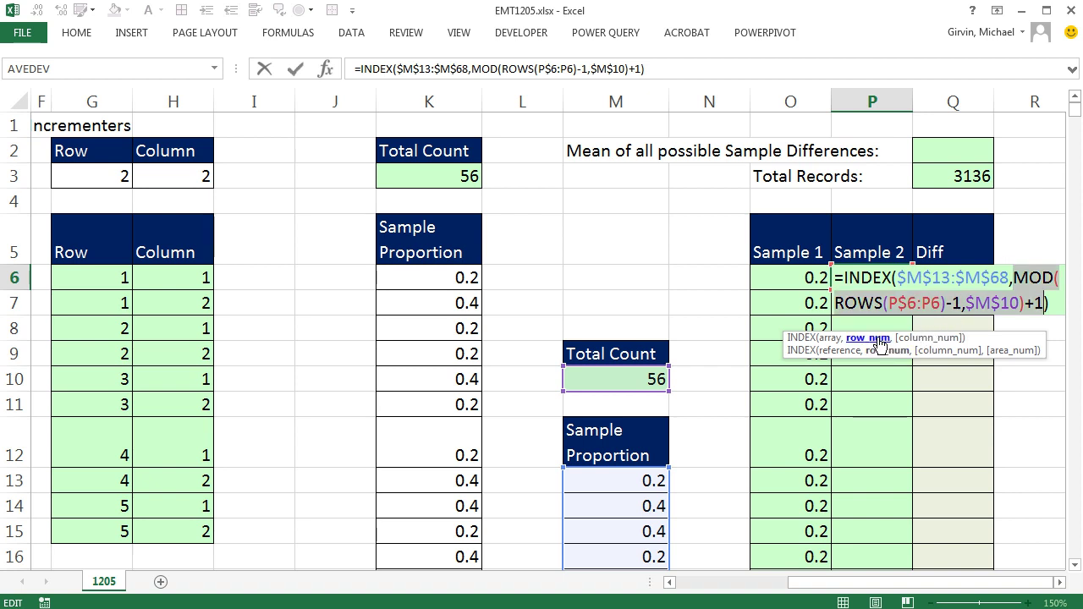
{"action": "key", "text": "ctrl+Return"}
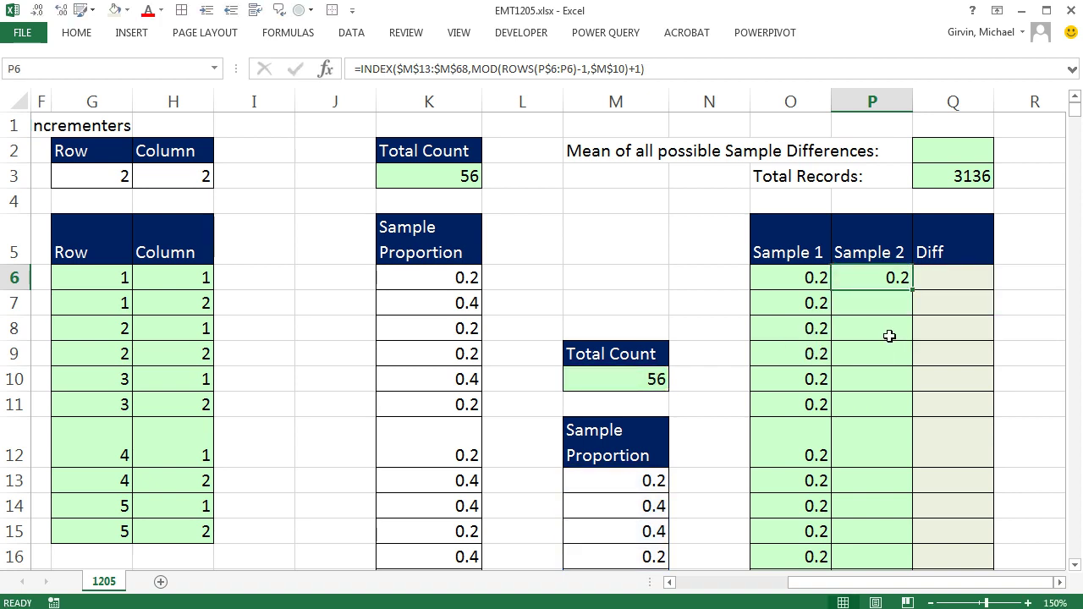
{"action": "double_click", "coordinate": [911, 291]}
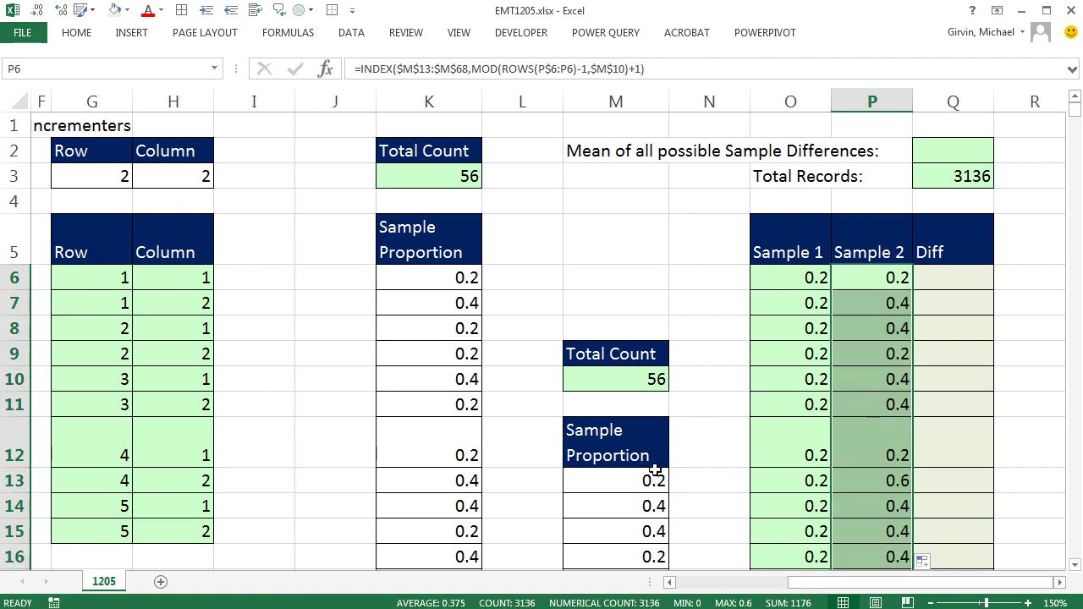
{"action": "left_click_drag", "start_coordinate": [894, 278], "coordinate": [872, 302]}
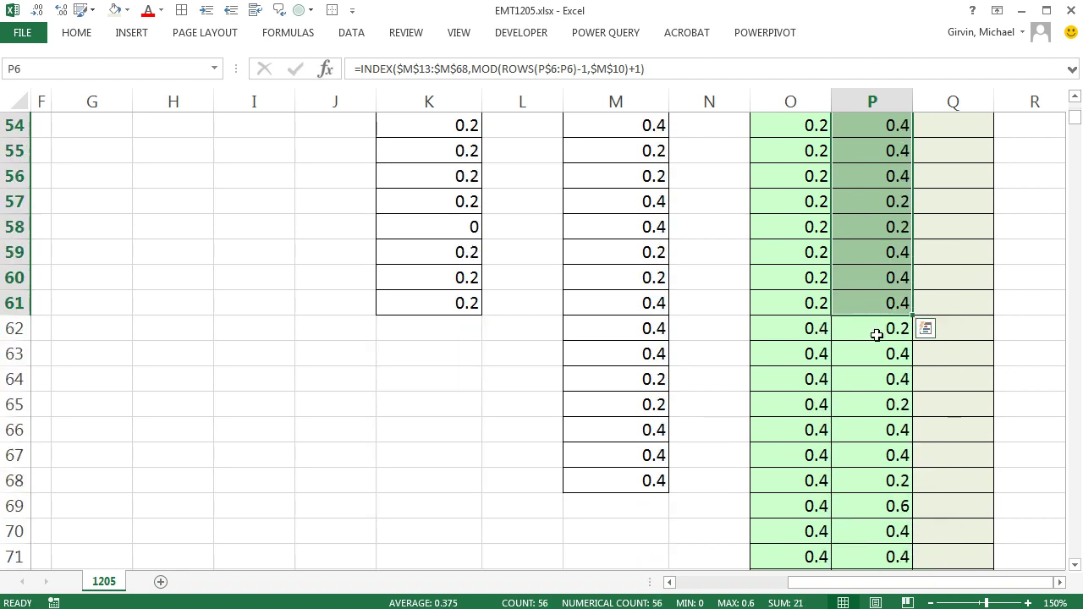
{"action": "scroll", "coordinate": [882, 402], "scroll_direction": "up", "scroll_amount": 18}
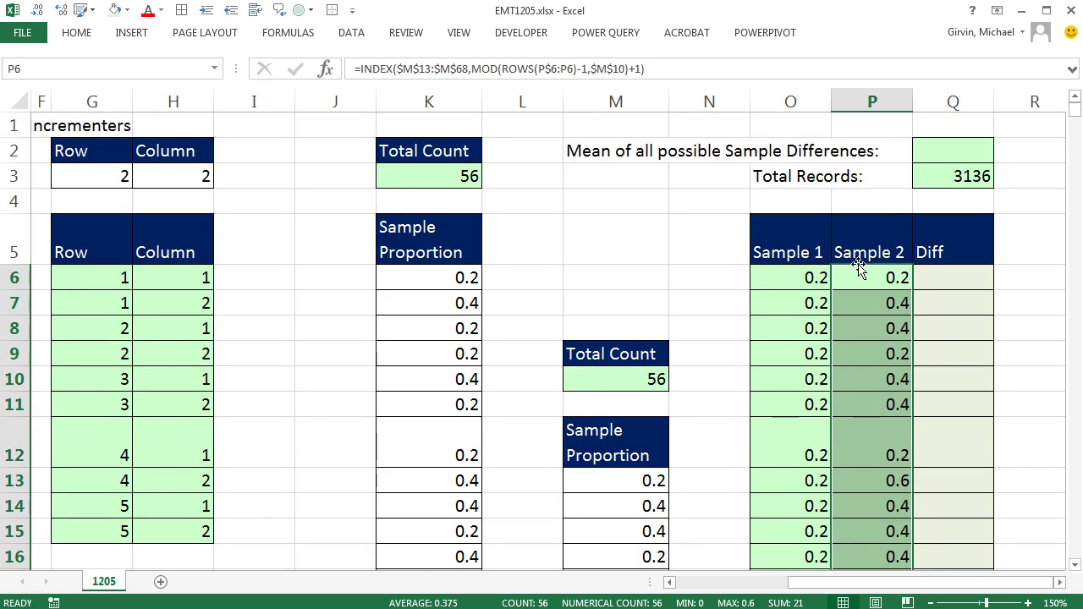
- Enter =O6-P6 in the first Diff cell, Q6, and fill it down the column
{"action": "left_click", "coordinate": [960, 280]}
{"action": "type", "text": "="}
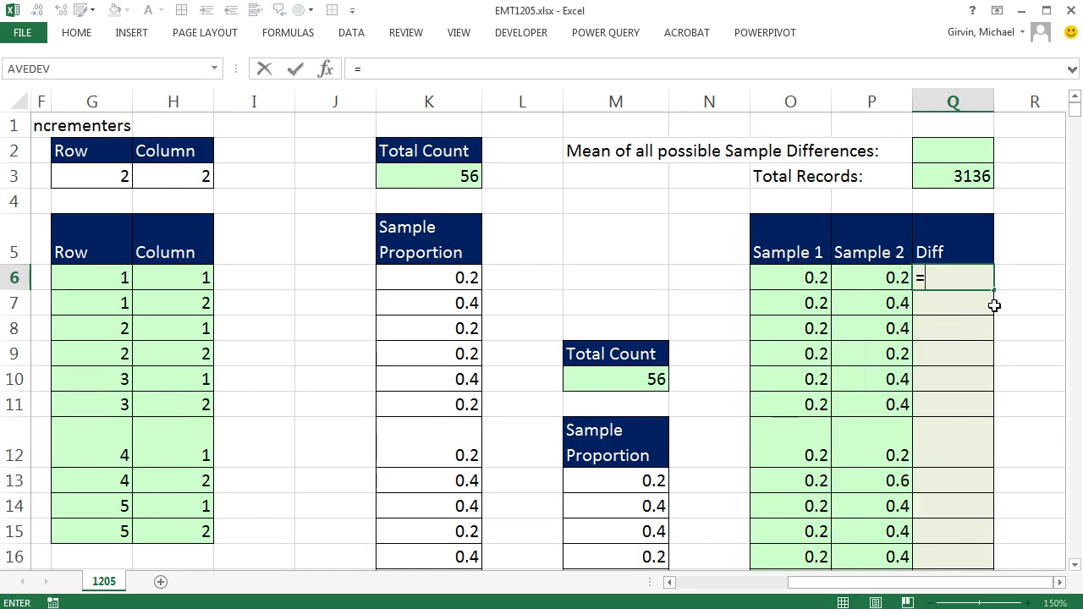
{"action": "key", "text": "Left"}
{"action": "key", "text": "Left"}
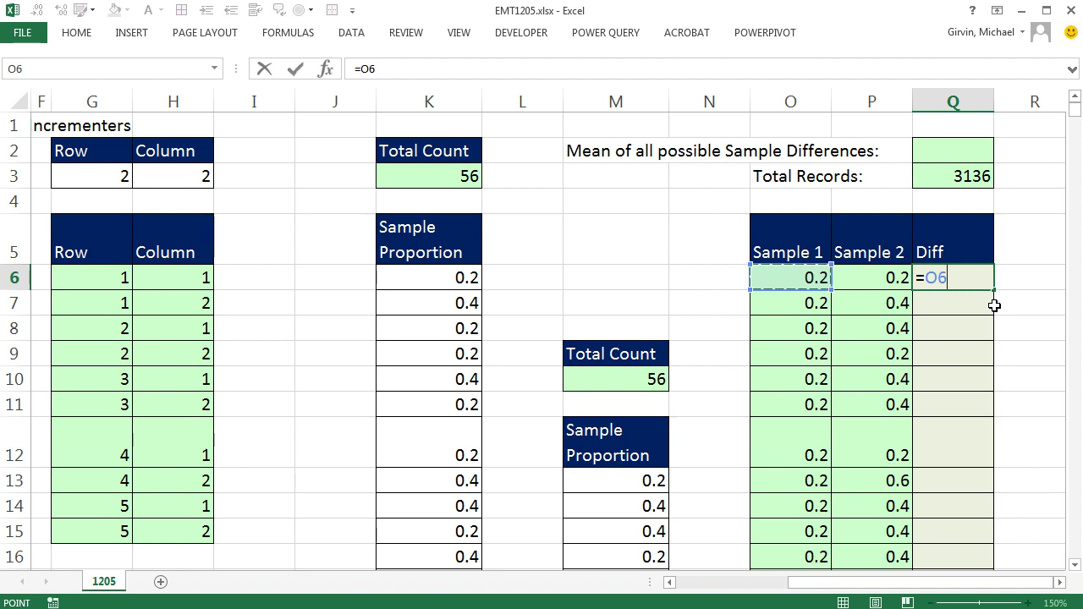
{"action": "type", "text": "-"}
{"action": "key", "text": "Left"}
{"action": "key", "text": "ctrl+Return"}
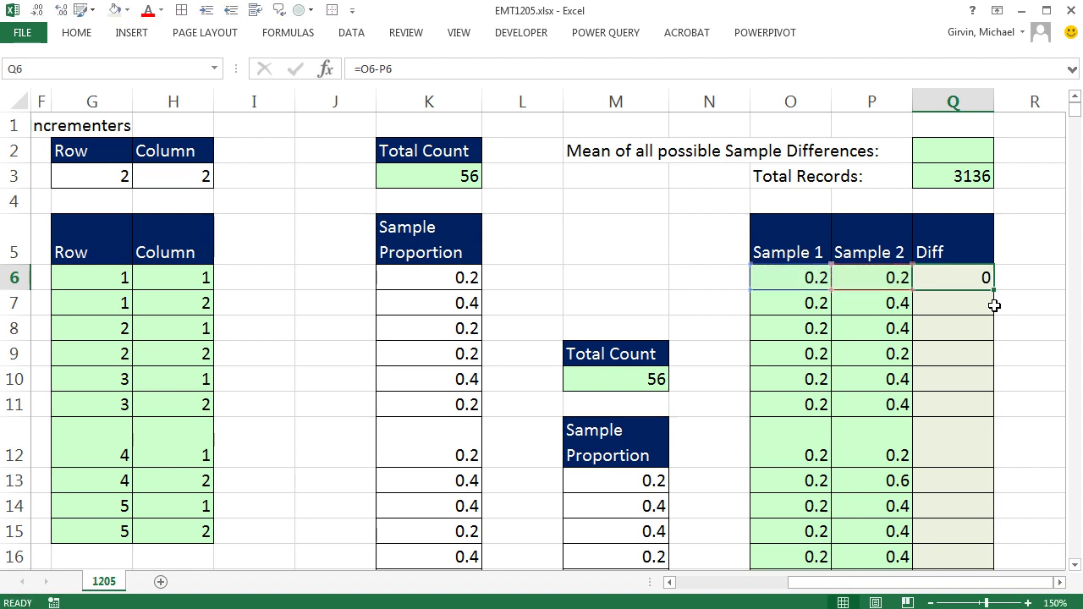
{"action": "double_click", "coordinate": [995, 290]}
- Calculate the mean of all possible sample differences in Q2 with AVERAGE over Q6:Q3141
{"action": "left_click", "coordinate": [940, 152]}
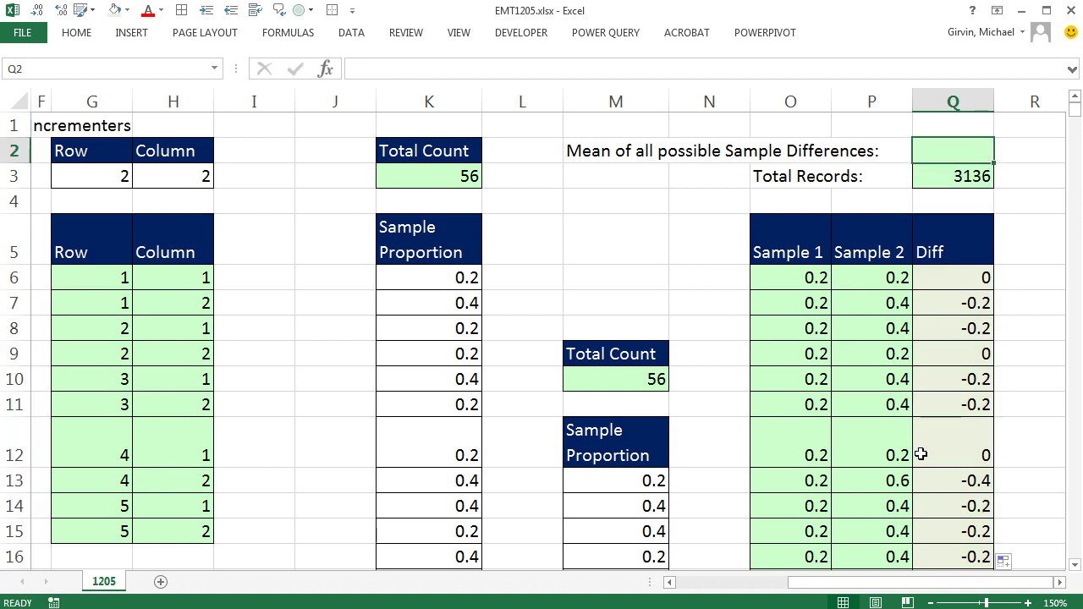
{"action": "type", "text": "=aver"}
{"action": "key", "text": "Tab"}
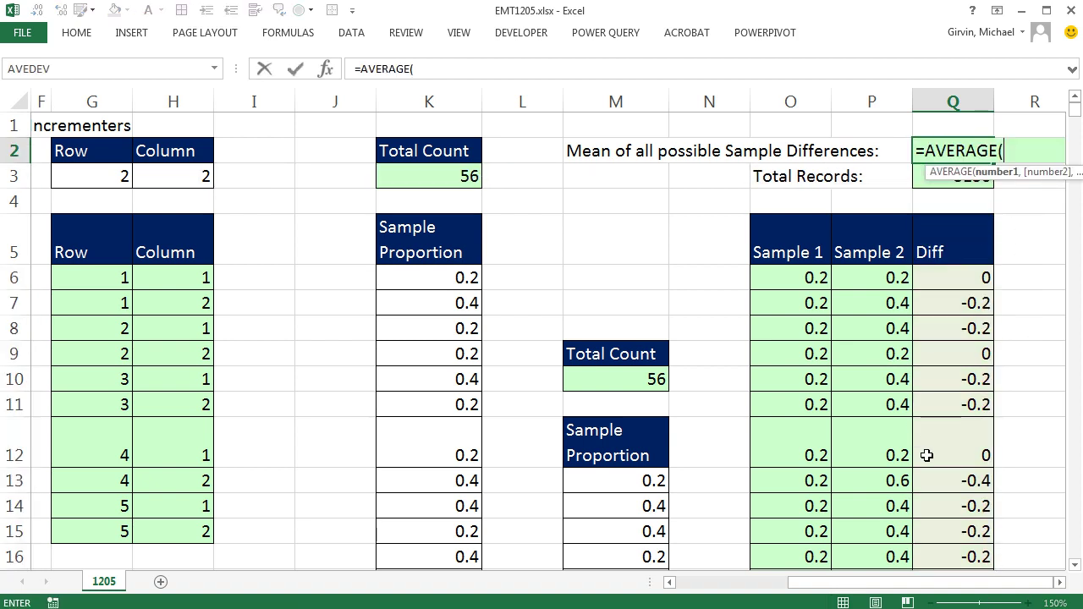
{"action": "left_click", "coordinate": [941, 281]}
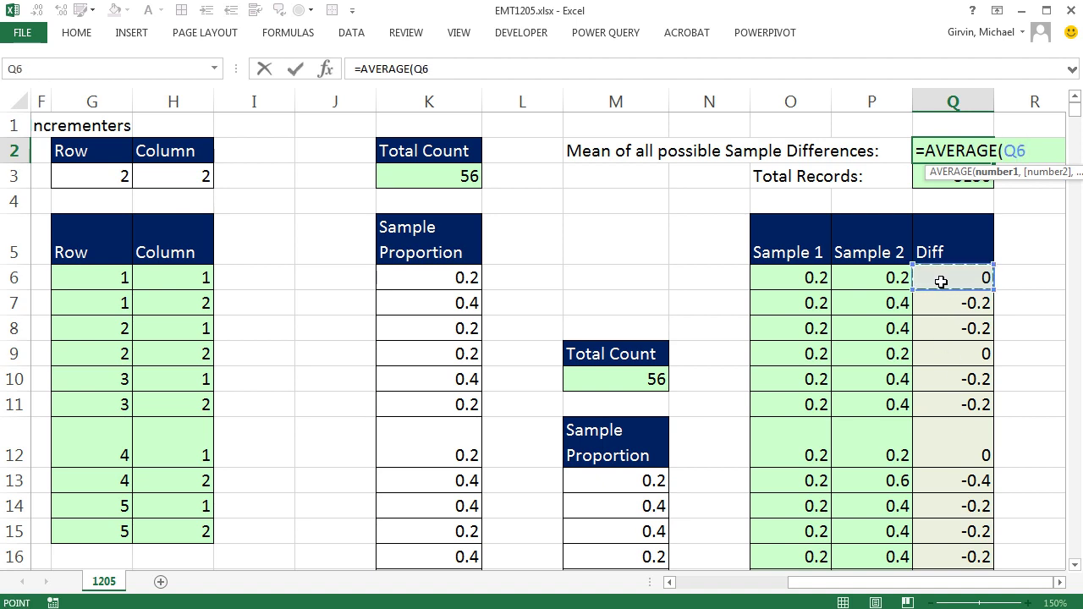
{"action": "key", "text": "ctrl+shift+Down"}
{"action": "key", "text": "ctrl+BackSpace"}
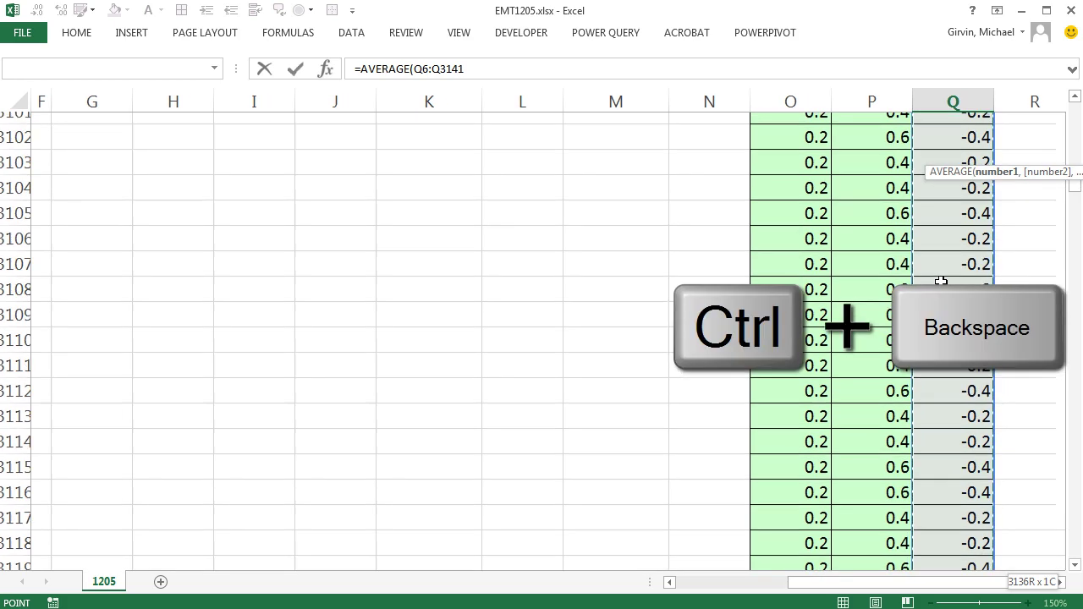
{"action": "key", "text": "Return"}
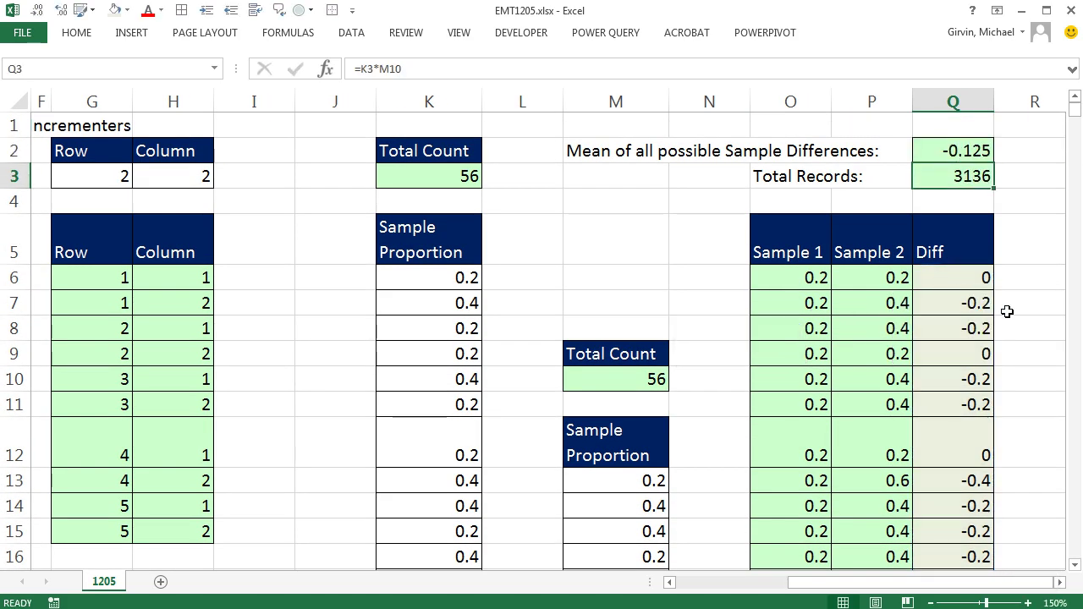
- Examine the INT row number argument in the O6 formula and leave the cell without changing it
{"action": "double_click", "coordinate": [790, 279]}
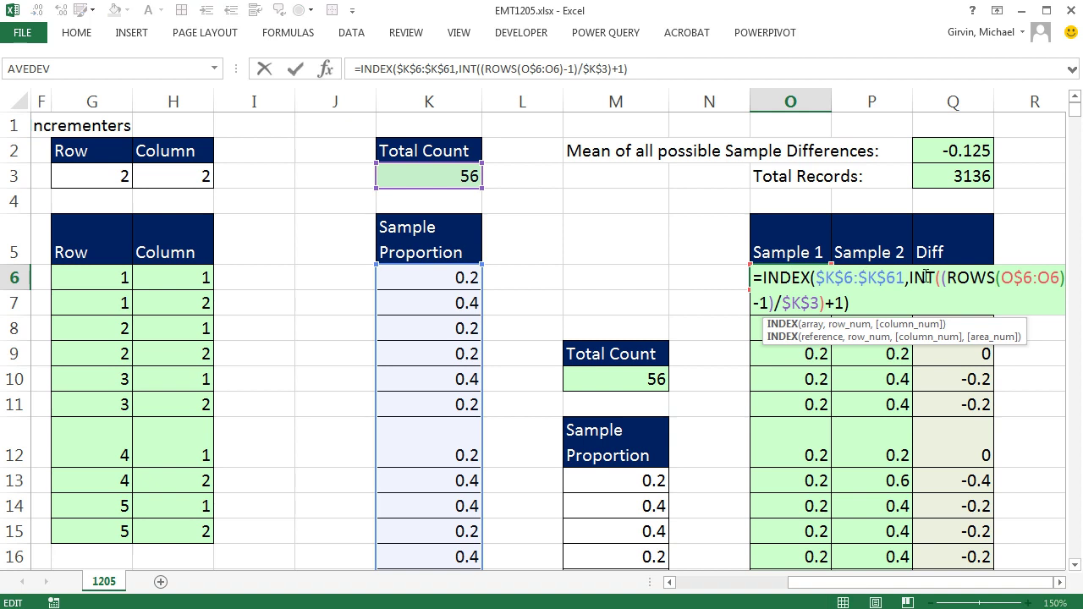
{"action": "left_click", "coordinate": [846, 324]}
{"action": "key", "text": "Escape"}
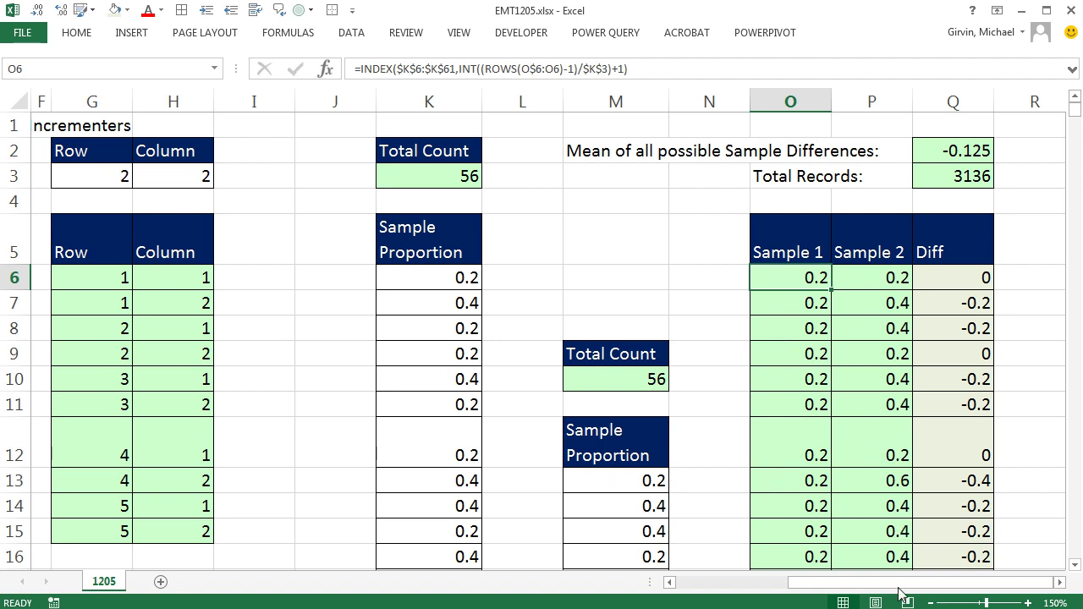
- Examine the row number and column number arguments of the INDEX formula in E6
{"action": "left_click_drag", "start_coordinate": [899, 592], "coordinate": [688, 579]}
{"action": "left_click_drag", "start_coordinate": [131, 278], "coordinate": [206, 372]}
{"action": "left_click", "coordinate": [423, 273]}
{"action": "double_click", "coordinate": [423, 273]}
{"action": "left_click", "coordinate": [473, 298]}
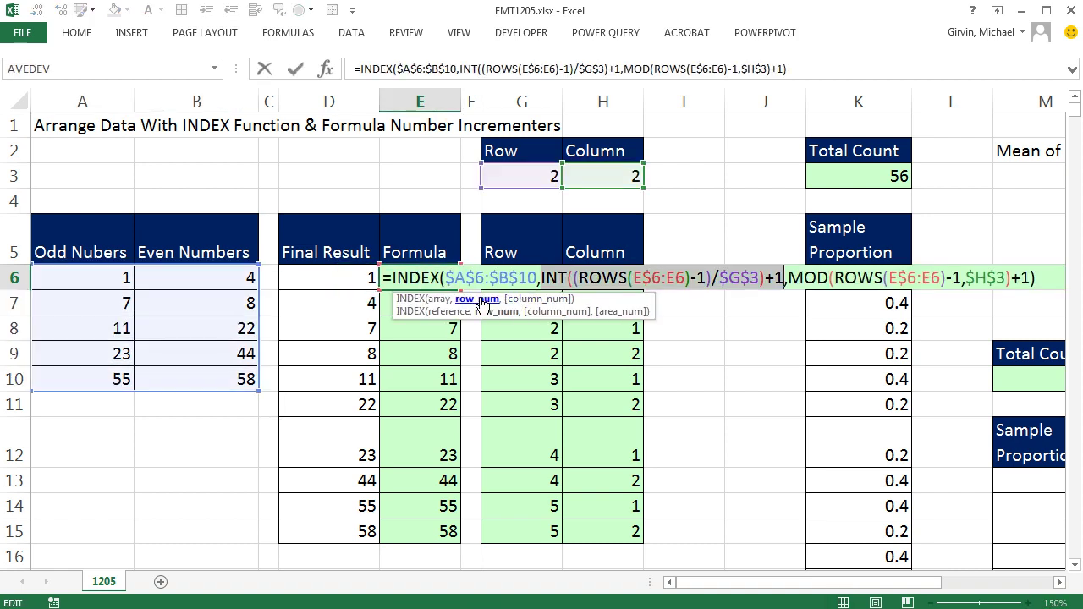
{"action": "left_click", "coordinate": [512, 302]}
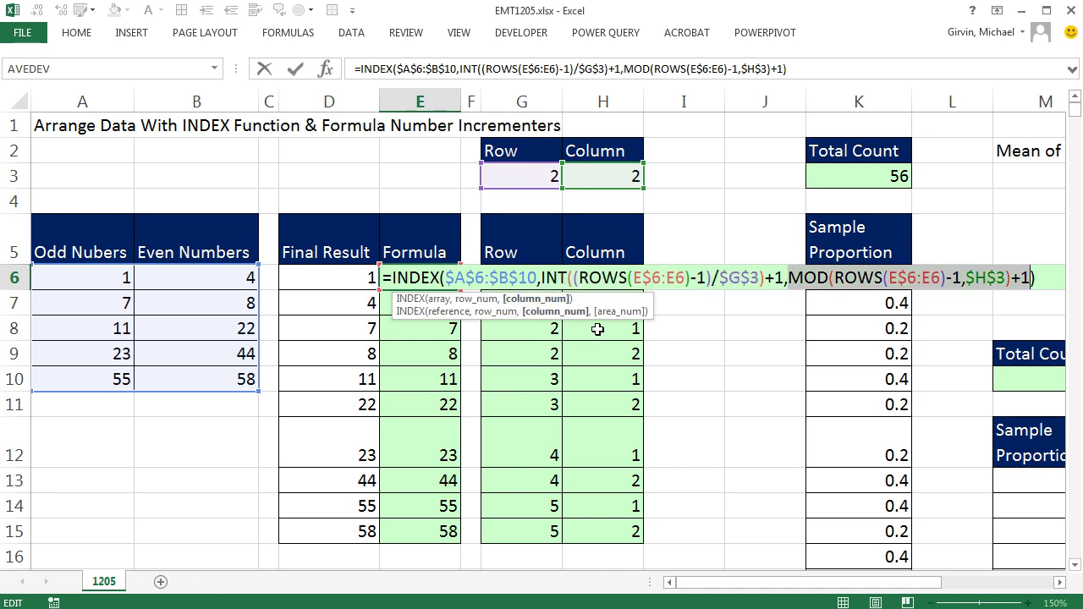